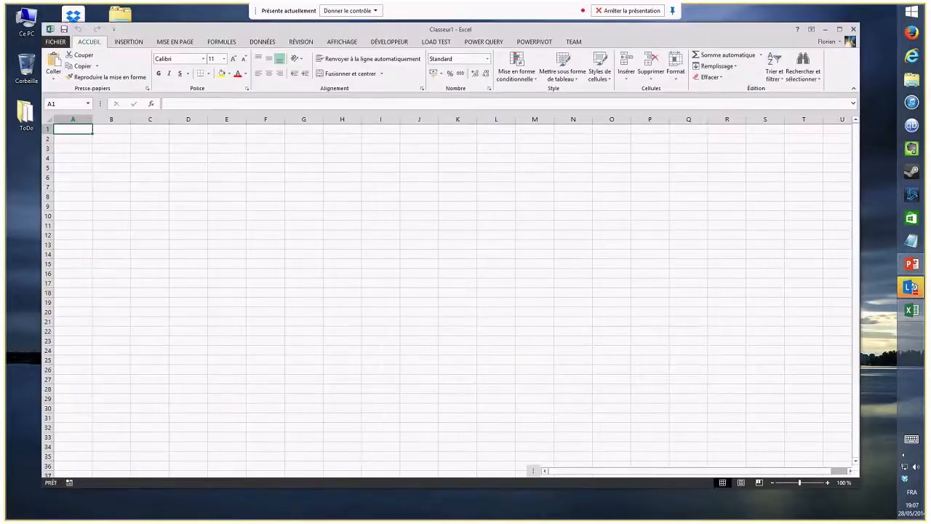
Switch from Excel to Firefox and go to metacritic.com
{"action": "left_click", "coordinate": [484, 42]}
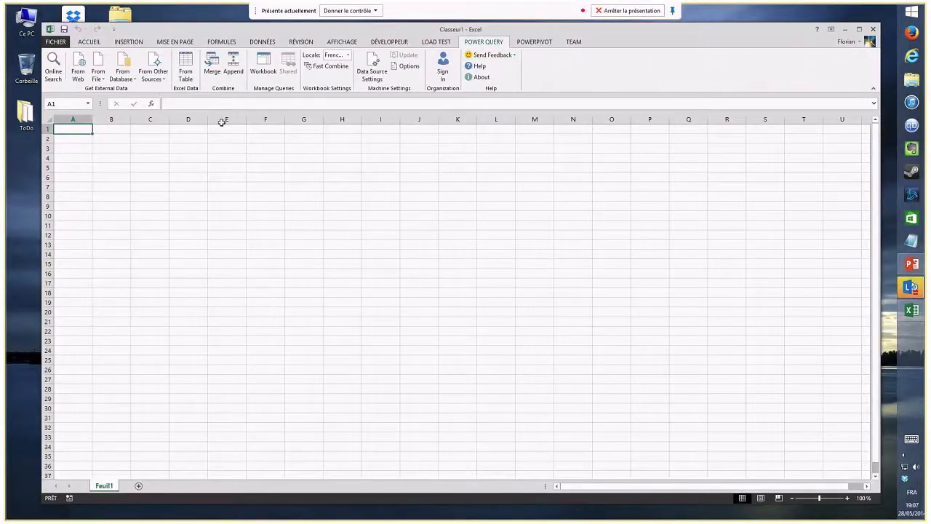
{"action": "left_click", "coordinate": [846, 30]}
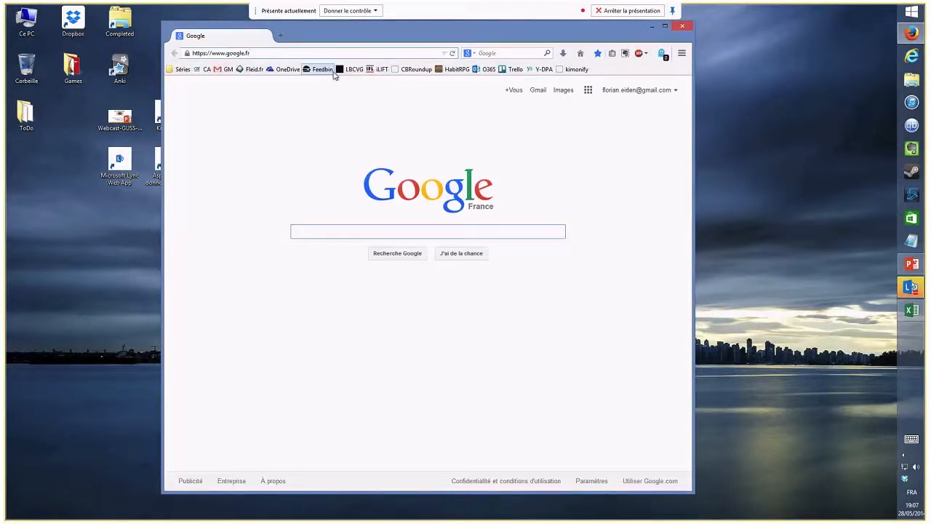
{"action": "left_click", "coordinate": [230, 52]}
{"action": "type", "text": "meta"}
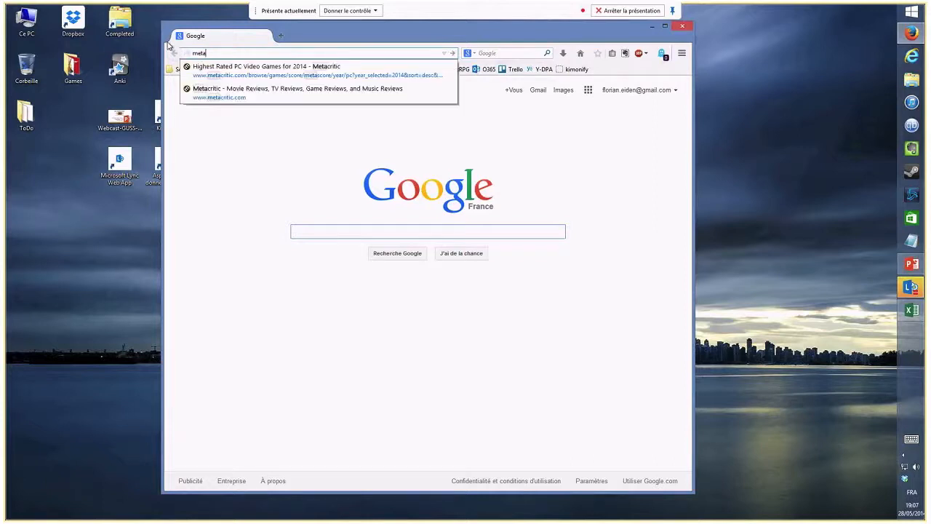
{"action": "type", "text": "critic.com"}
{"action": "key", "text": "Return"}
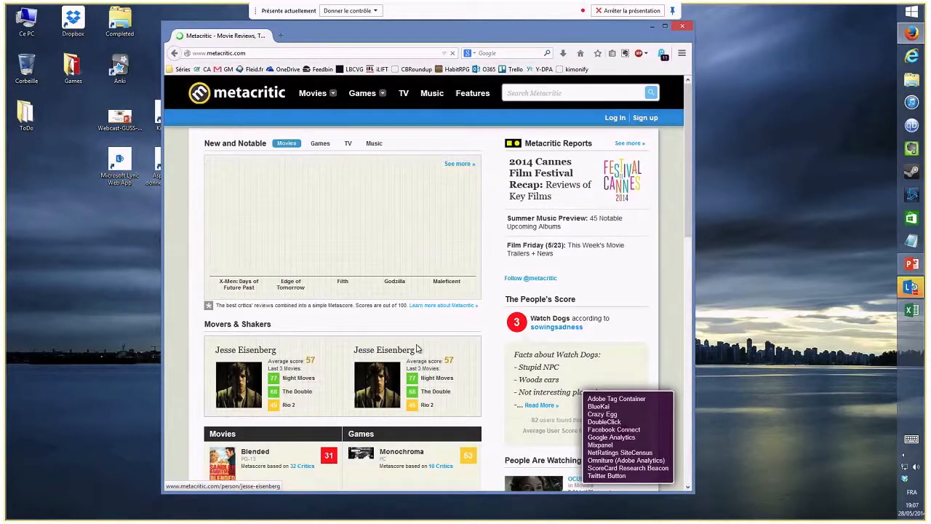
Open the 2014 high scores list for PC games and change its year to 2013
{"action": "mouse_move", "coordinate": [361, 95]}
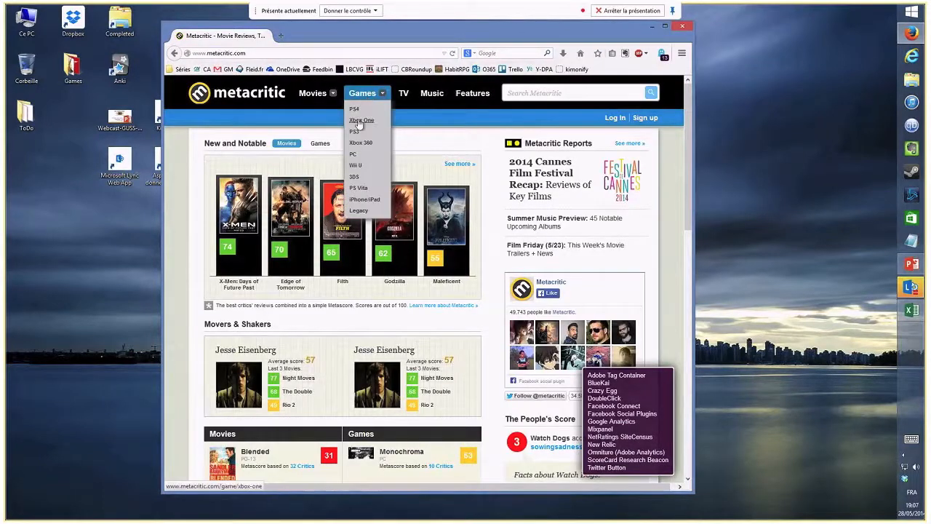
{"action": "left_click", "coordinate": [353, 156]}
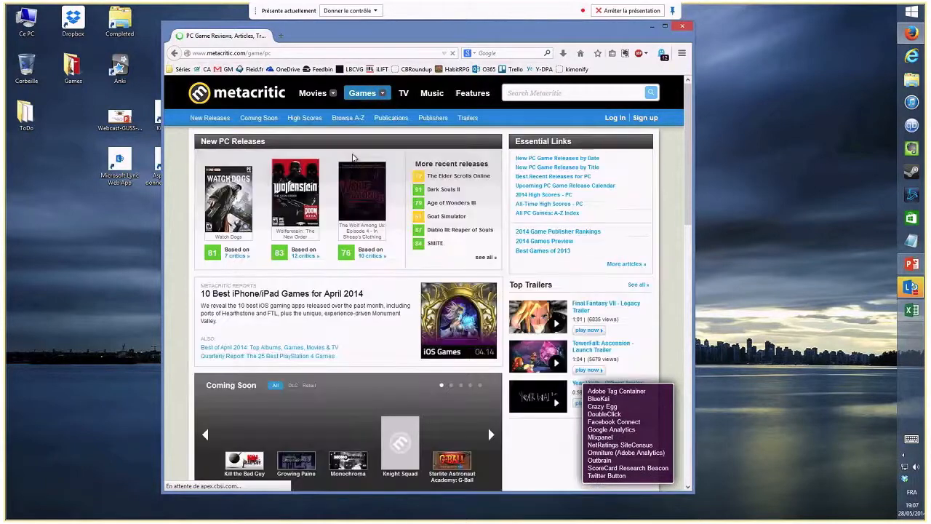
{"action": "left_click", "coordinate": [536, 195]}
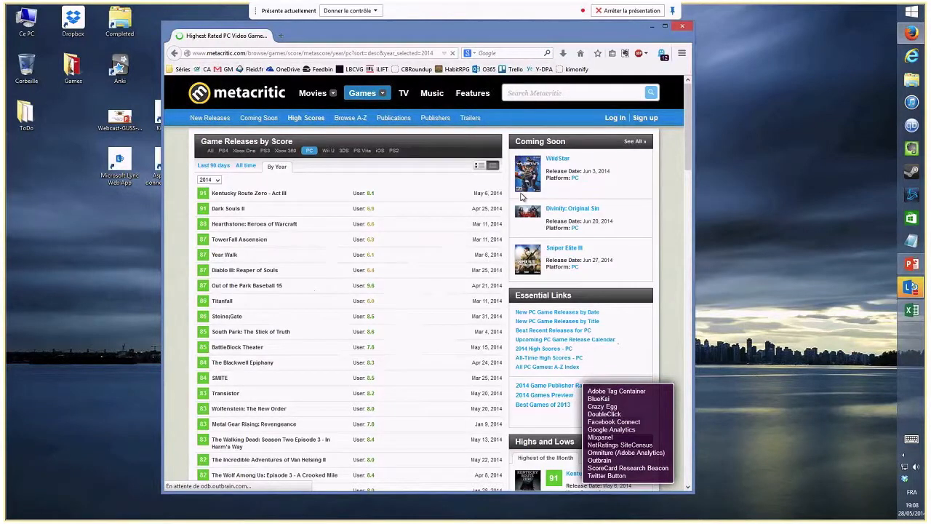
{"action": "left_click", "coordinate": [209, 179]}
{"action": "left_click", "coordinate": [207, 194]}
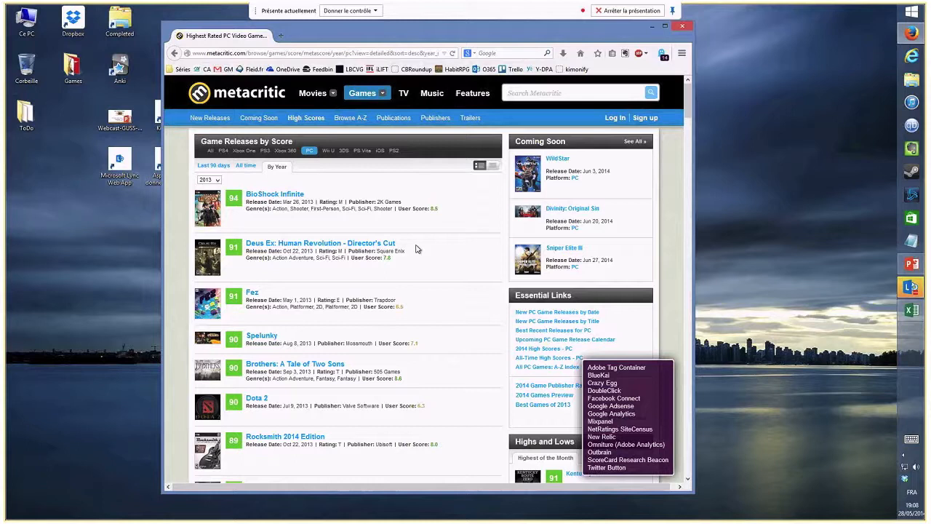
Copy the URL of the detailed 2013 PC high scores page and switch back to Excel
{"action": "left_click", "coordinate": [391, 52]}
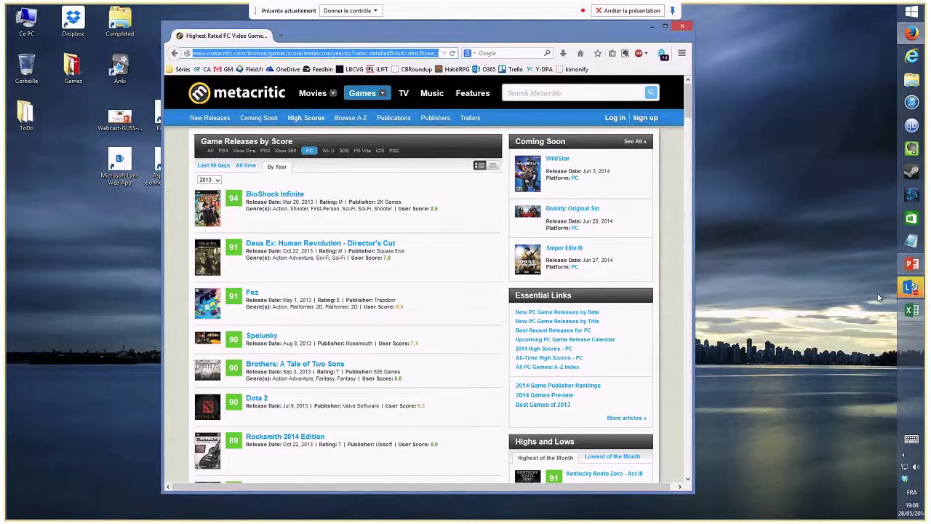
{"action": "left_click", "coordinate": [912, 312]}
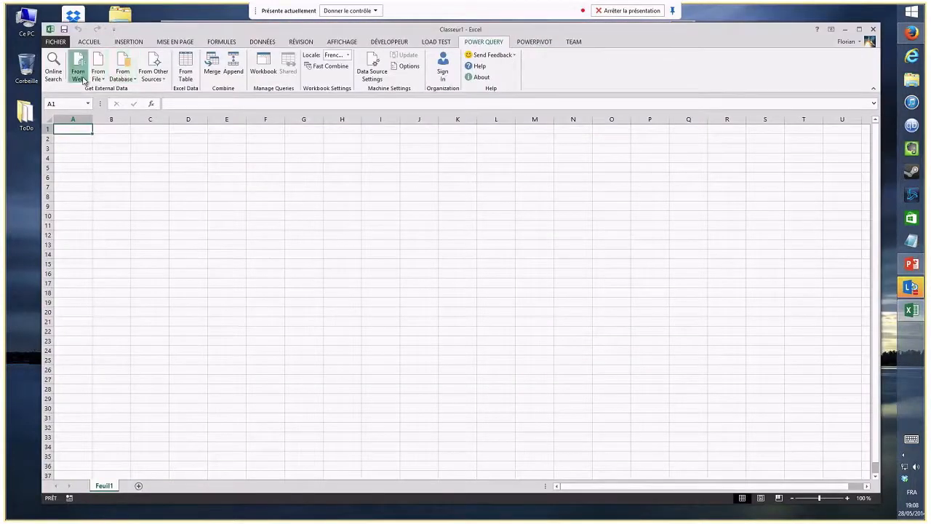
{"action": "left_click", "coordinate": [121, 74]}
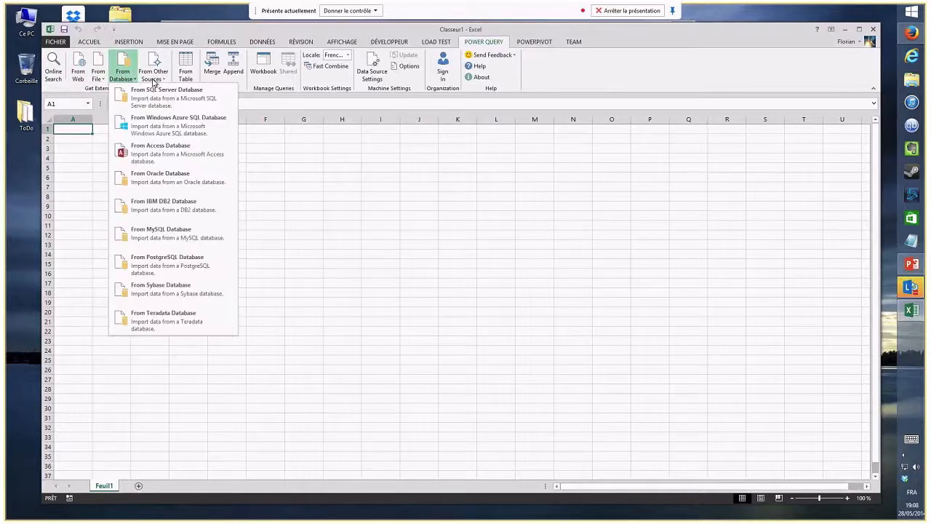
{"action": "left_click", "coordinate": [153, 80]}
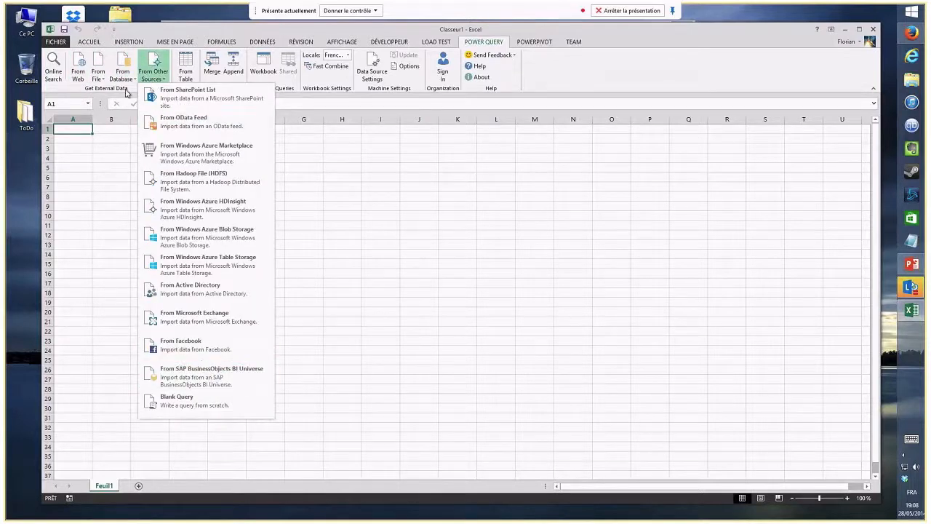
{"action": "left_click", "coordinate": [82, 77]}
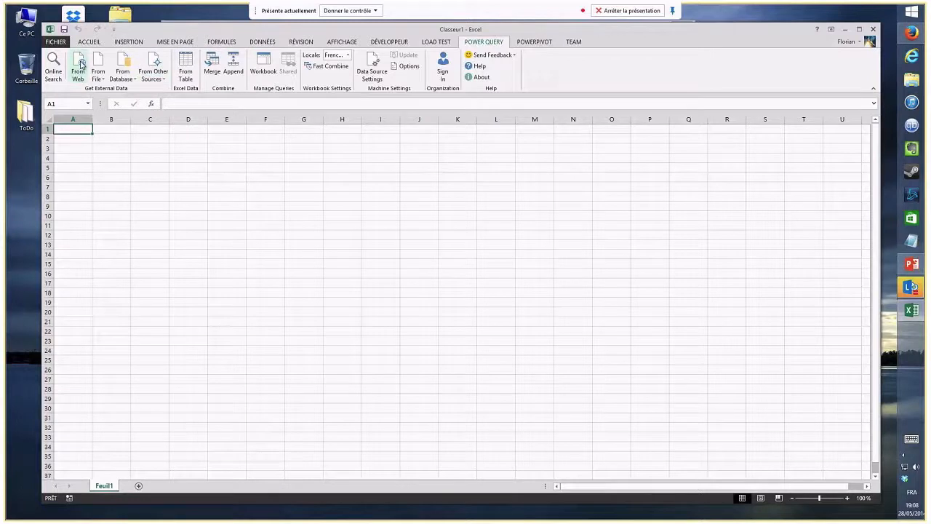
Create a Power Query web query from the copied Metacritic 2013 PC games URL and open its Document item for editing
{"action": "left_click", "coordinate": [82, 64]}
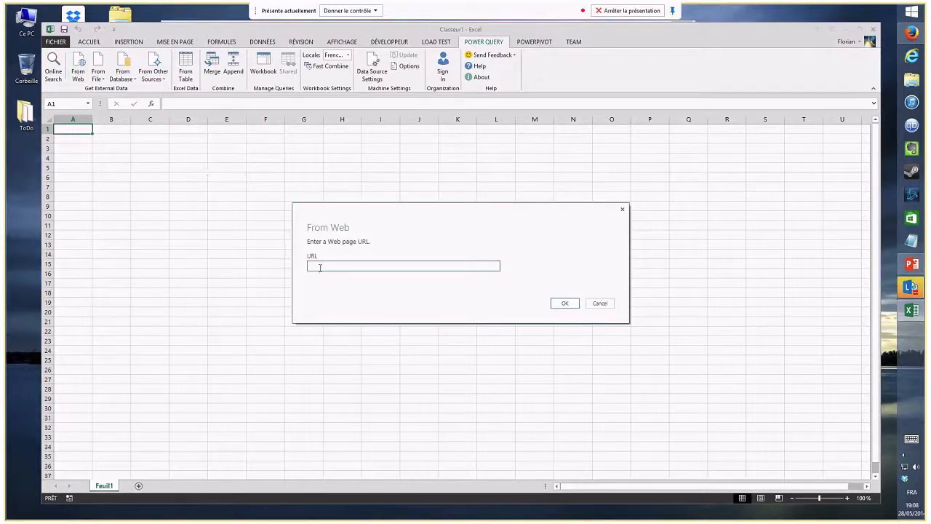
{"action": "type", "text": "http://www.metacritic.com/browse/games/score/metascore/year/pc?view=detailed&sort=desc&year_selected=2013"}
{"action": "left_click", "coordinate": [560, 305]}
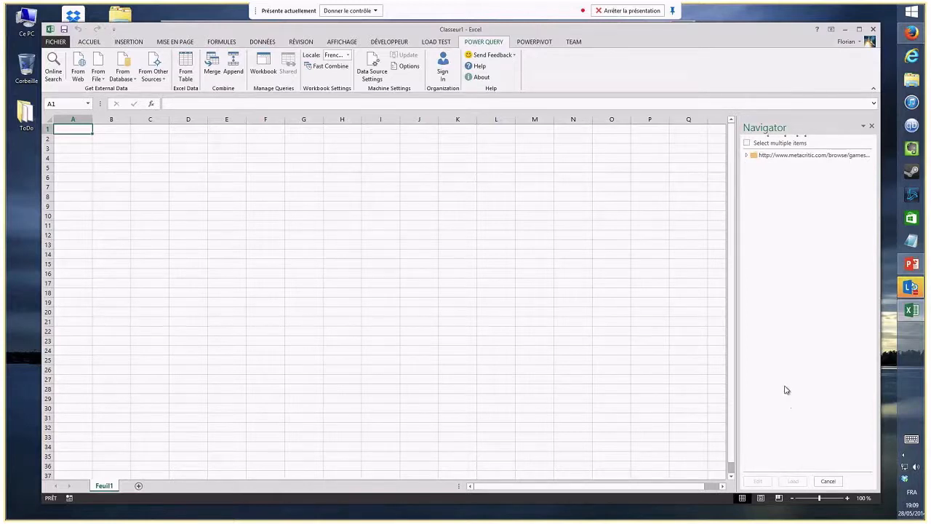
{"action": "left_click", "coordinate": [775, 169]}
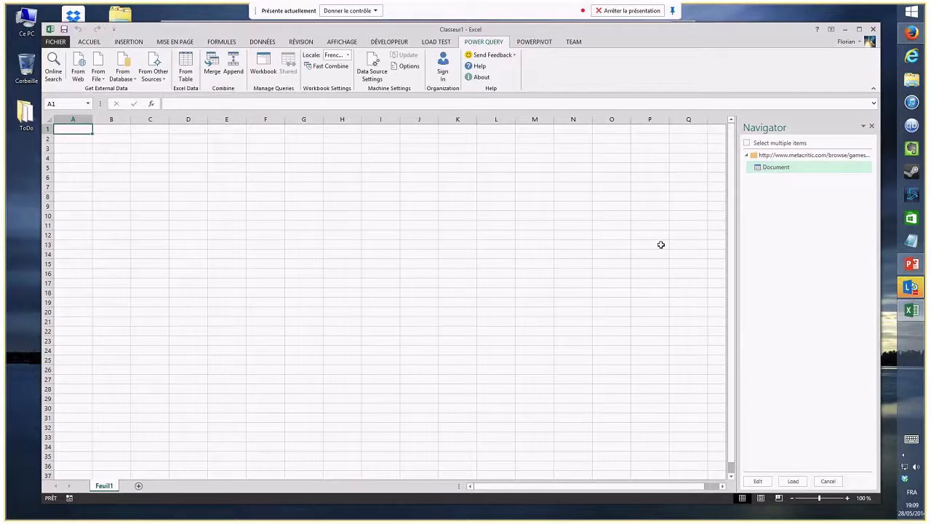
{"action": "left_click", "coordinate": [763, 486]}
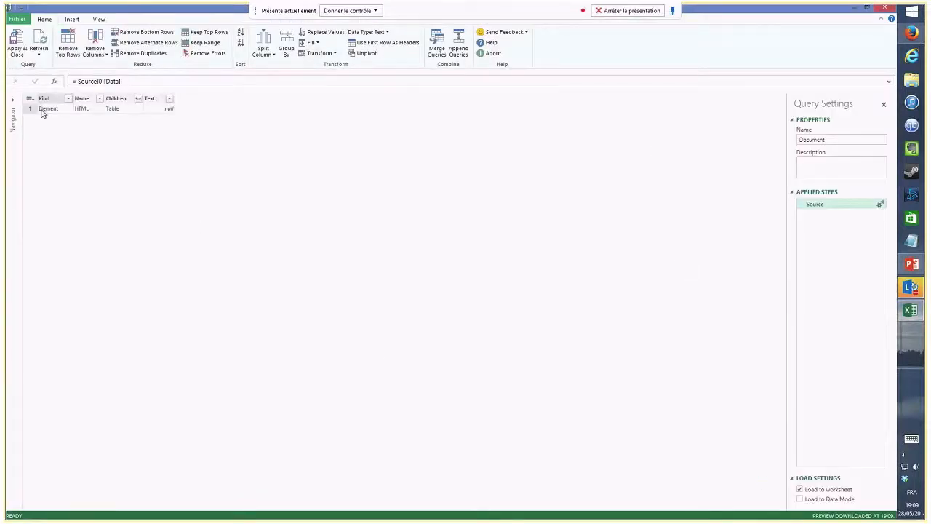
Drill into the HTML element's Children table and the second row's nested table, and expand all columns of Children
{"action": "left_click", "coordinate": [115, 110]}
{"action": "left_click", "coordinate": [115, 119]}
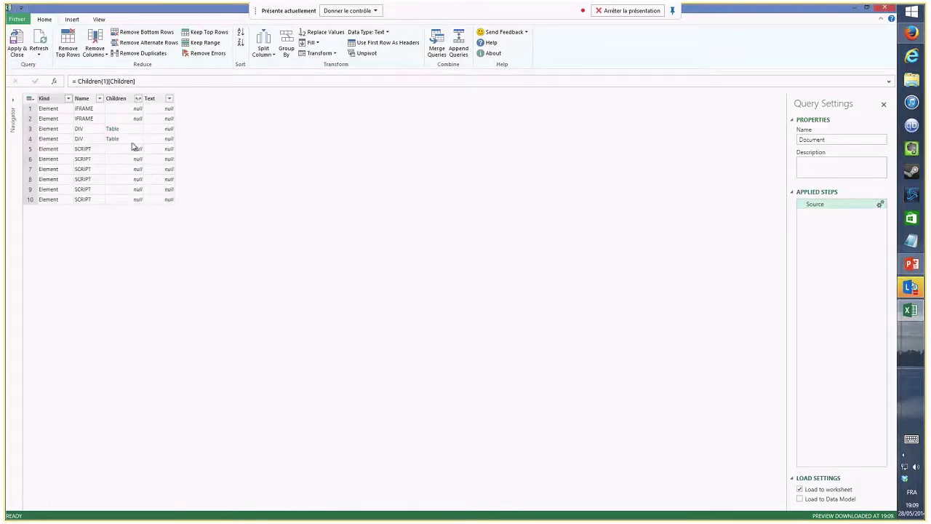
{"action": "left_click", "coordinate": [138, 98]}
{"action": "left_click", "coordinate": [240, 190]}
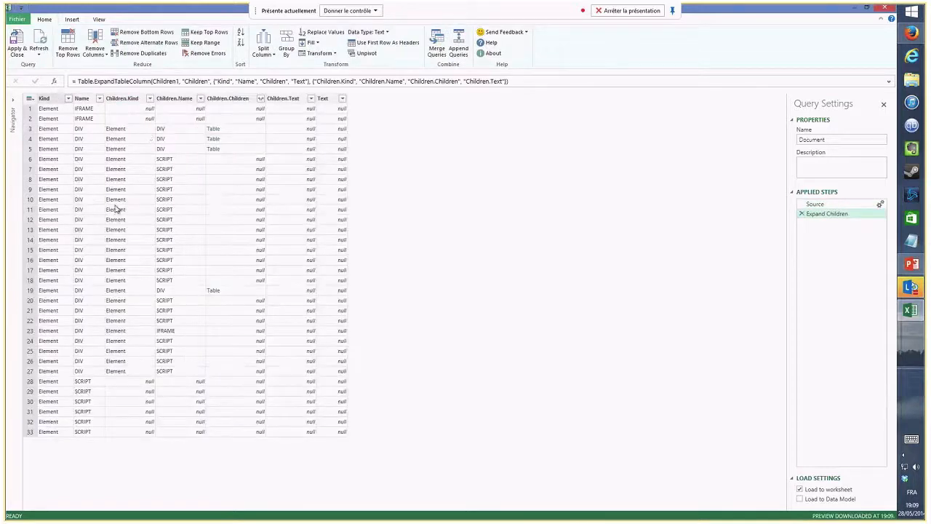
Drill into the nested table in row 19, expand all its Children columns, and open the nested table in row 2
{"action": "left_click", "coordinate": [214, 291]}
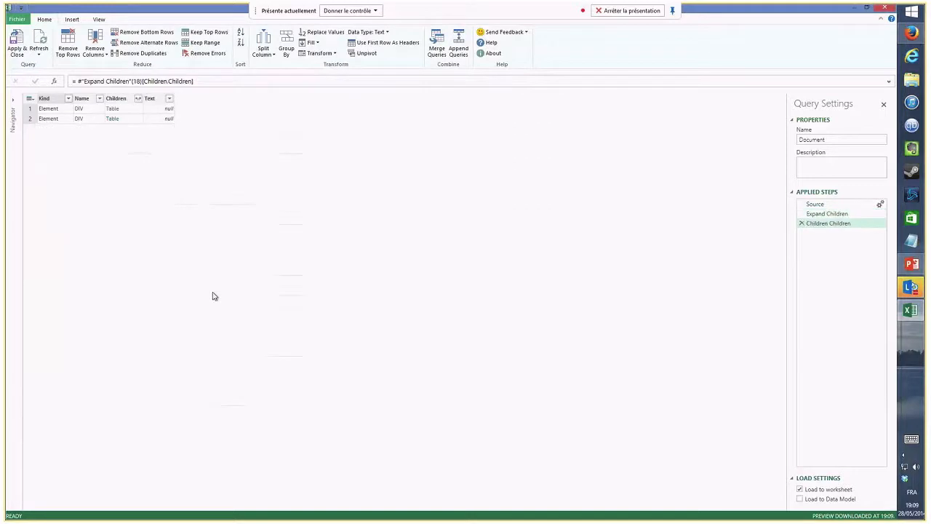
{"action": "left_click", "coordinate": [139, 100]}
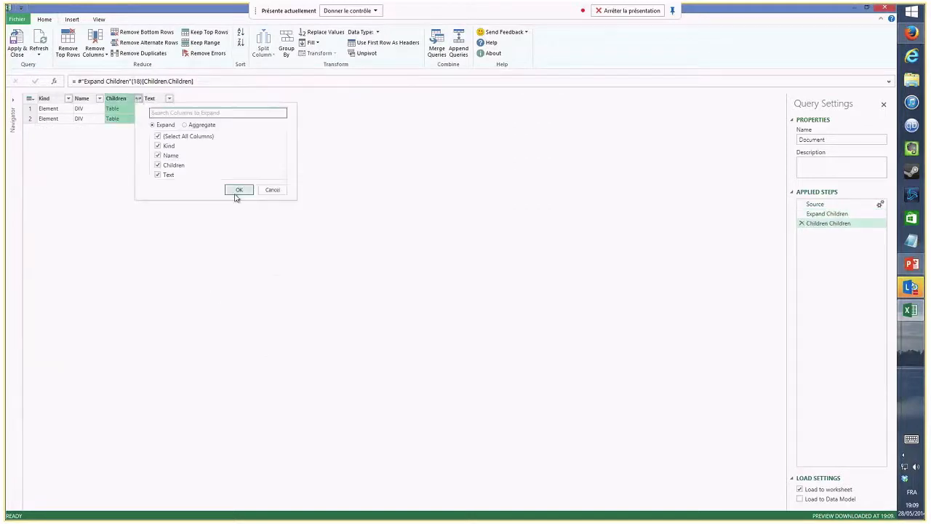
{"action": "left_click", "coordinate": [237, 191]}
{"action": "left_click", "coordinate": [210, 120]}
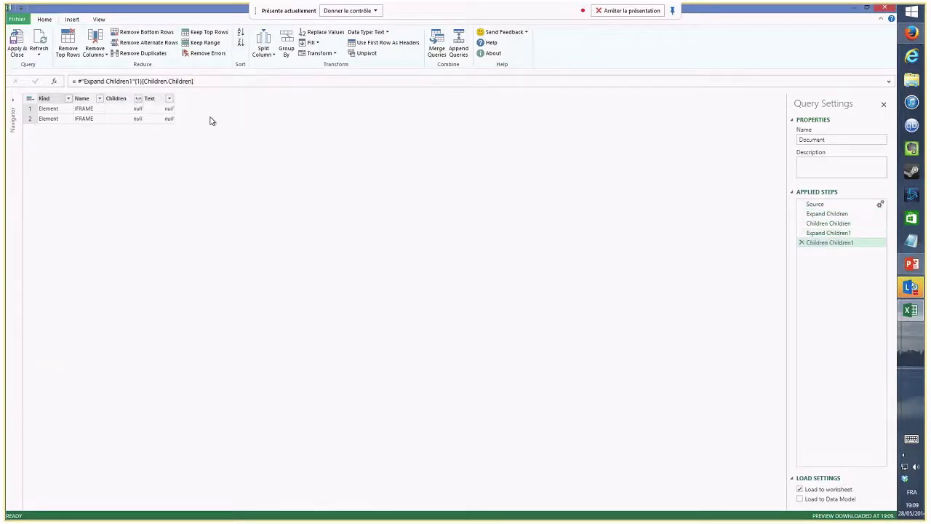
Switch to Firefox and examine how the game entries are structured in the Metacritic page's source code, closing the source window when finished
{"action": "left_click", "coordinate": [914, 36]}
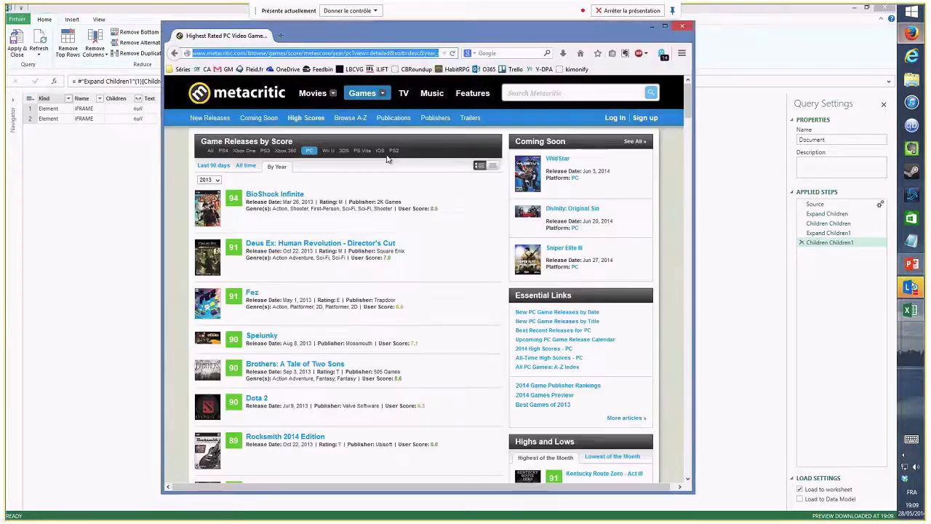
{"action": "right_click", "coordinate": [185, 158]}
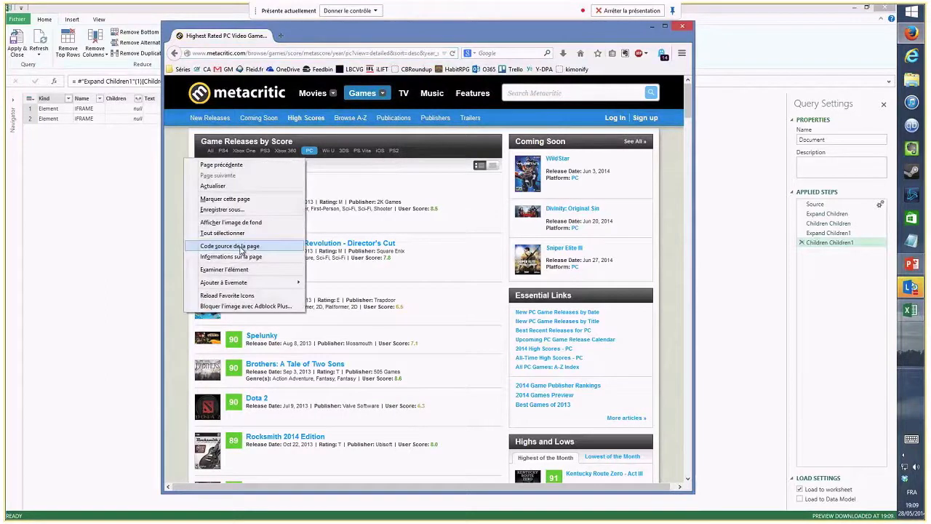
{"action": "left_click", "coordinate": [240, 247]}
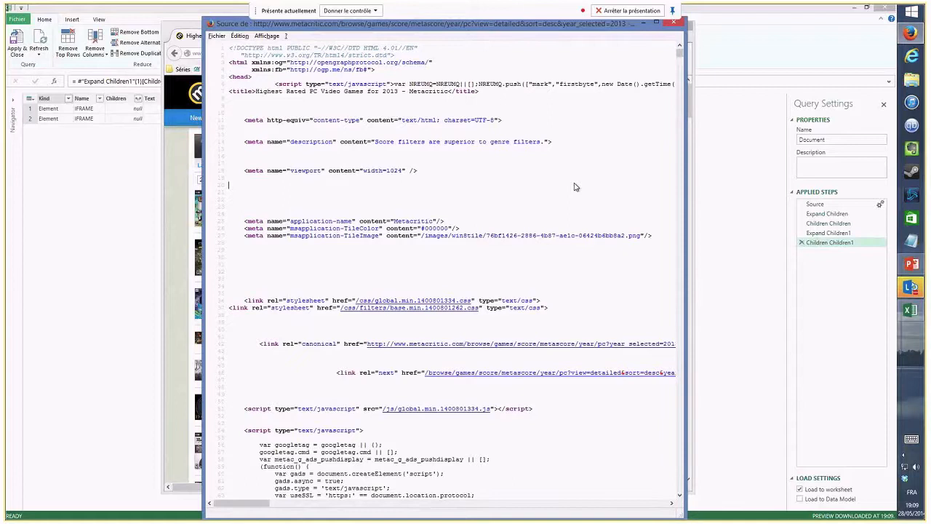
{"action": "scroll", "coordinate": [569, 189], "scroll_direction": "down", "scroll_amount": 8}
{"action": "scroll", "coordinate": [567, 189], "scroll_direction": "down", "scroll_amount": 7}
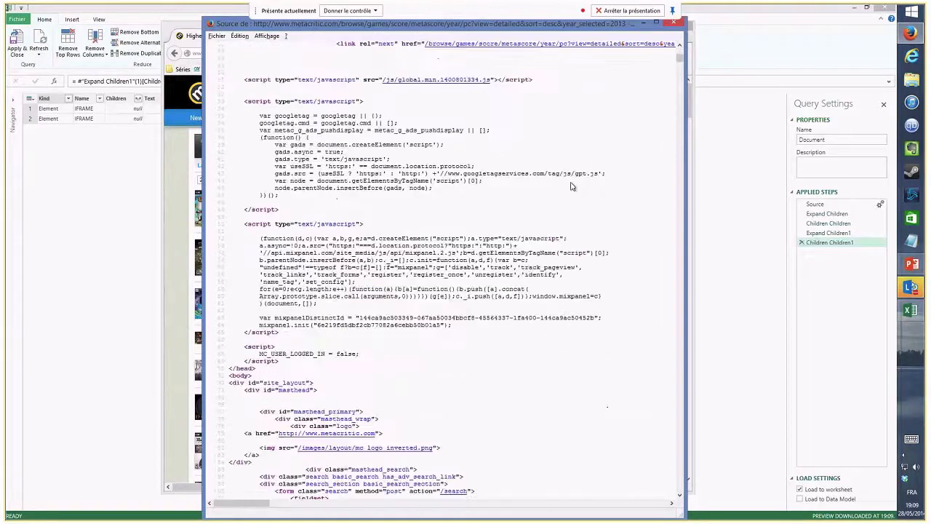
{"action": "scroll", "coordinate": [572, 189], "scroll_direction": "down", "scroll_amount": 15}
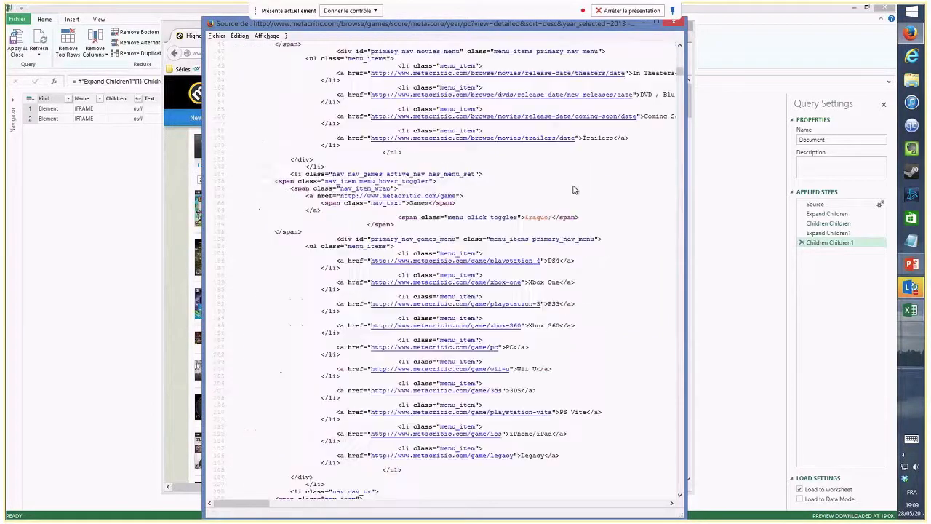
{"action": "scroll", "coordinate": [573, 190], "scroll_direction": "down", "scroll_amount": 15}
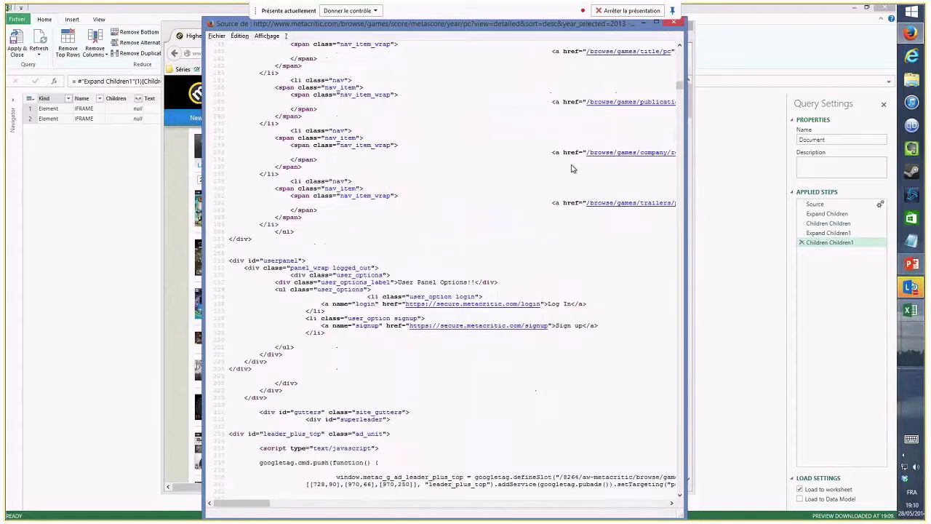
{"action": "scroll", "coordinate": [571, 164], "scroll_direction": "down", "scroll_amount": 20}
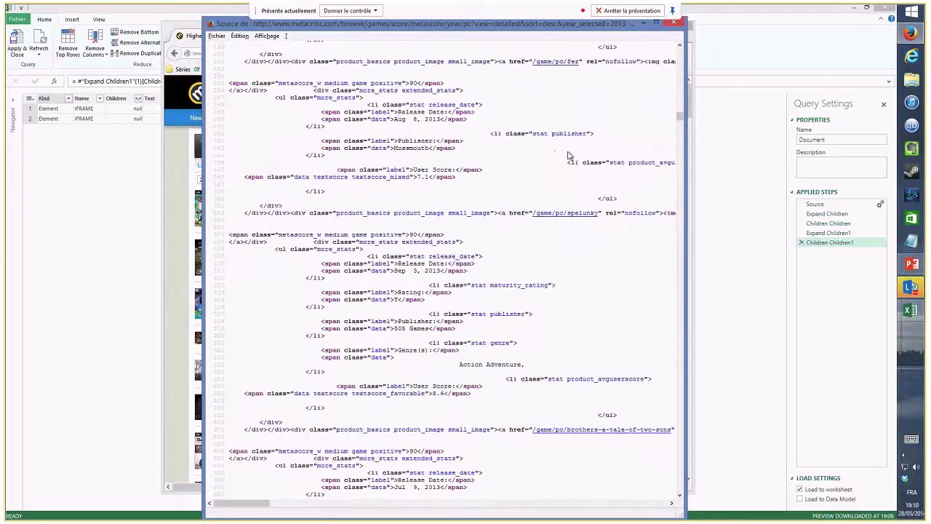
{"action": "scroll", "coordinate": [570, 155], "scroll_direction": "down", "scroll_amount": 15}
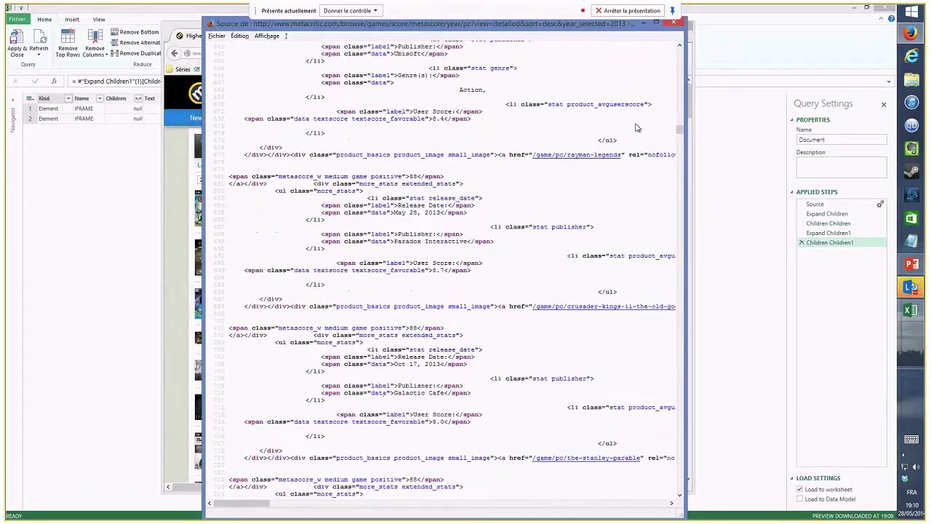
{"action": "key", "text": "ctrl+w"}
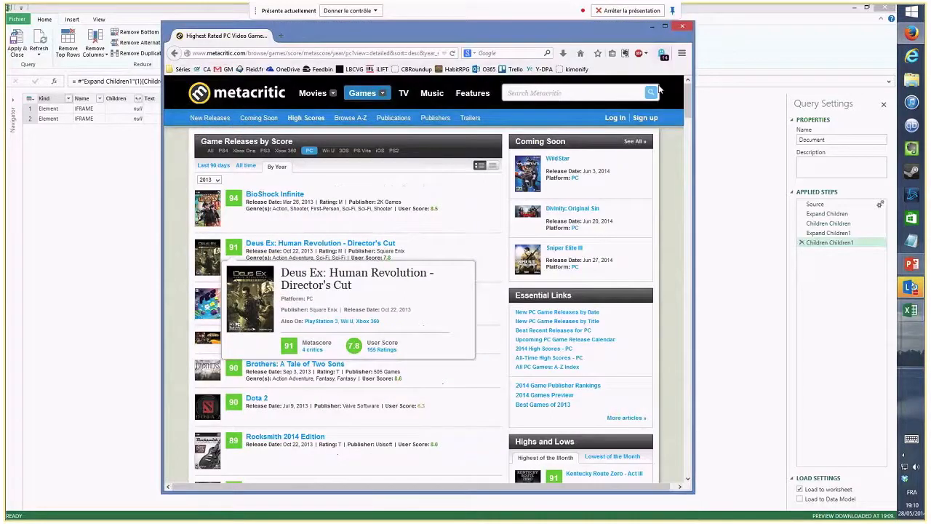
Close the query editor with the Document query applied to a new worksheet, and return to the Feuil1 sheet
{"action": "key", "text": "alt+F4"}
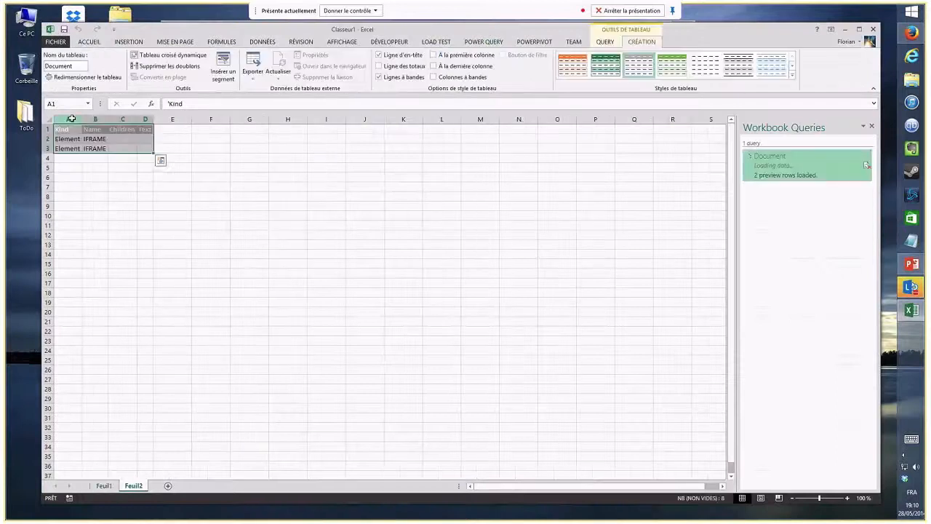
{"action": "left_click", "coordinate": [254, 246]}
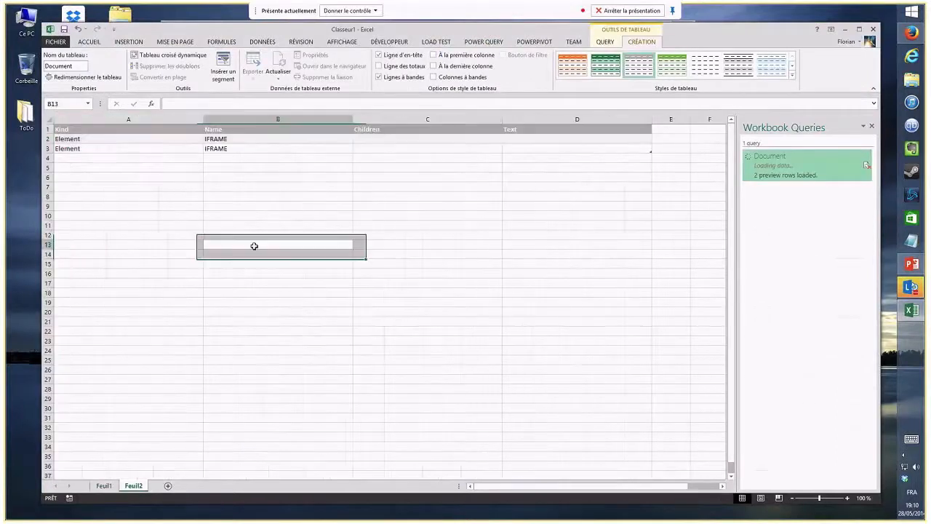
{"action": "left_click", "coordinate": [256, 183]}
{"action": "scroll", "coordinate": [286, 215], "scroll_direction": "down", "scroll_amount": 1}
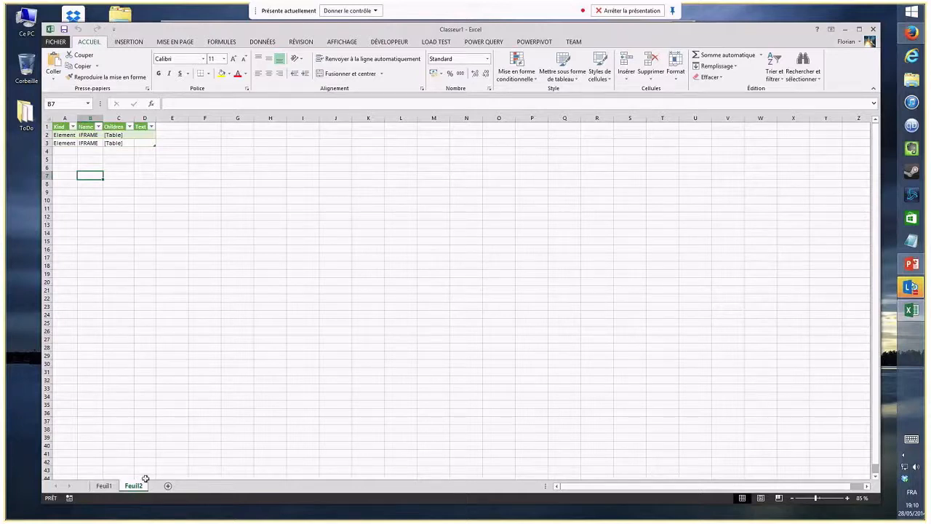
{"action": "left_click", "coordinate": [105, 486]}
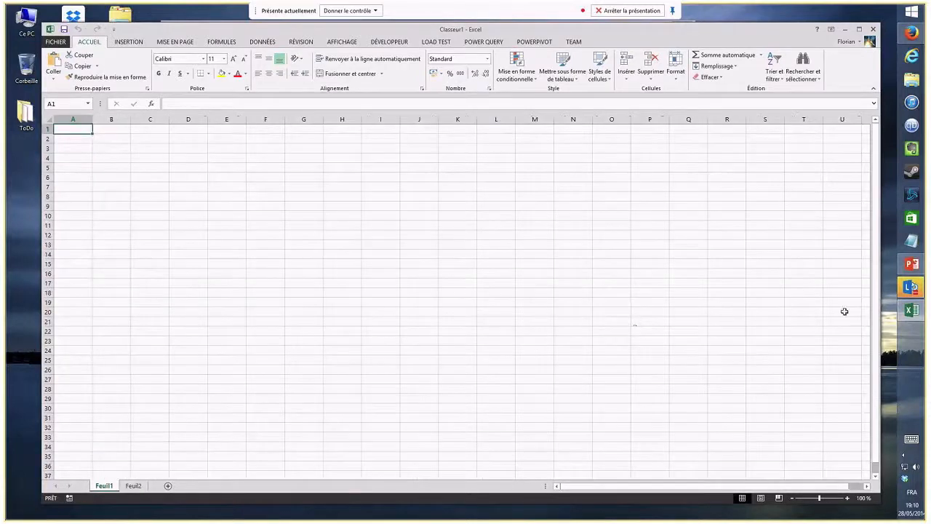
Switch from Excel to Firefox, open kimonolabs.com in a new tab, and maximize the browser window
{"action": "left_click", "coordinate": [847, 30]}
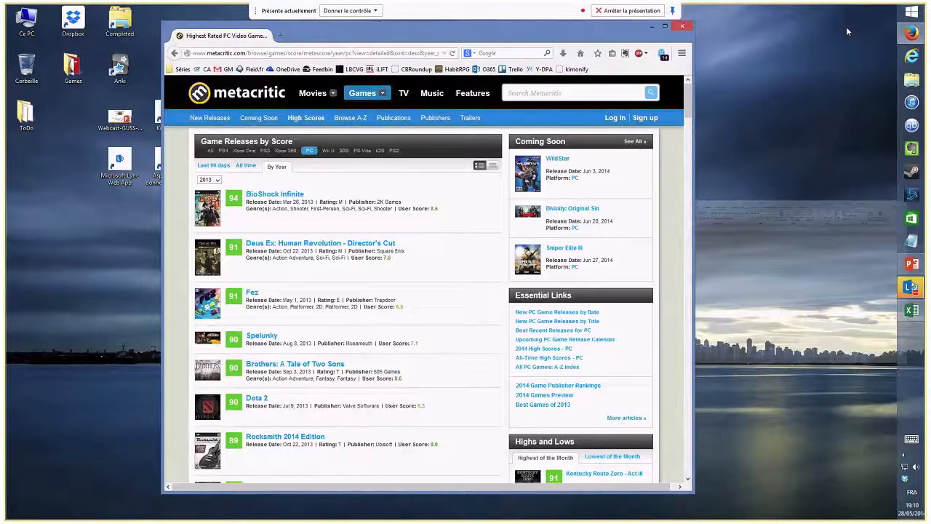
{"action": "key", "text": "ctrl+t"}
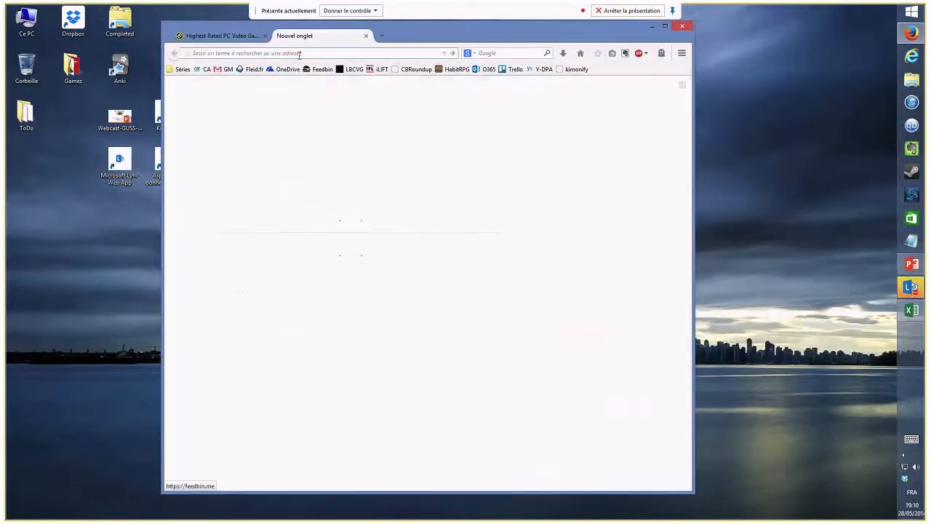
{"action": "type", "text": "kimonolabs.com/"}
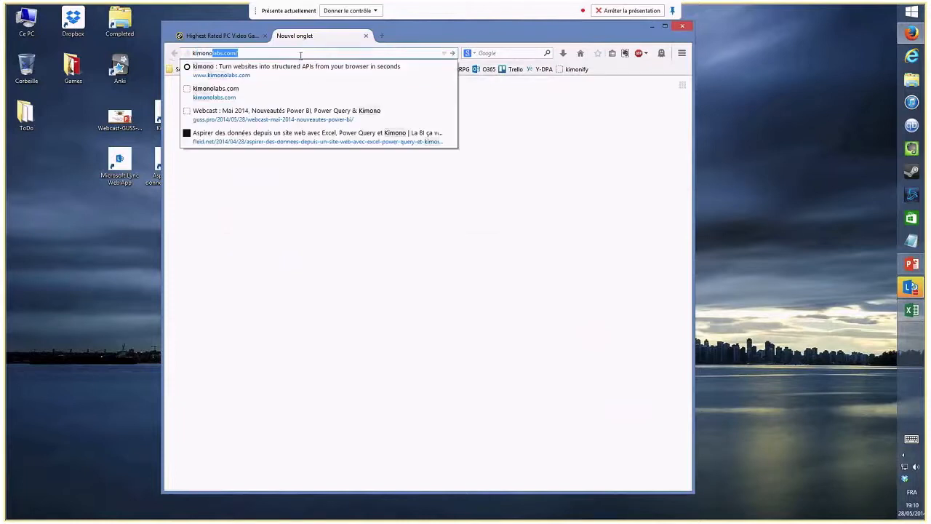
{"action": "key", "text": "Return"}
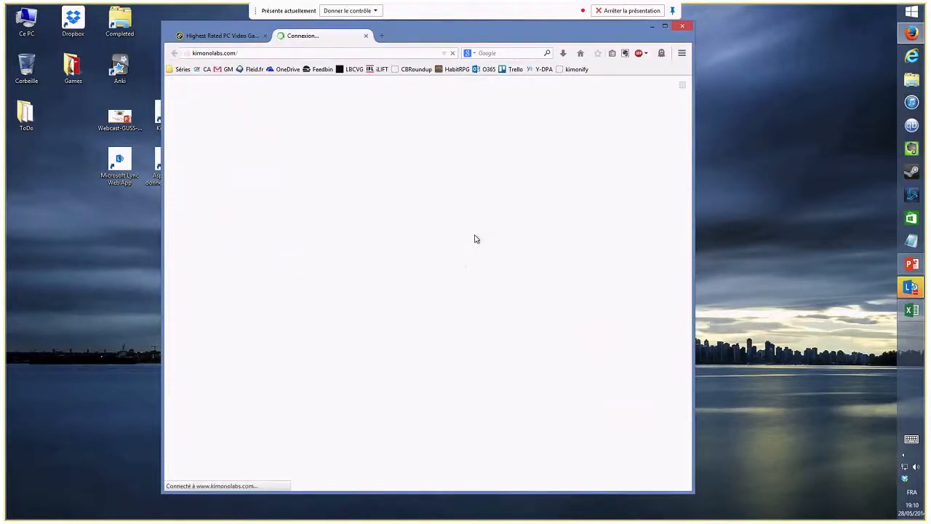
{"action": "left_click", "coordinate": [218, 53]}
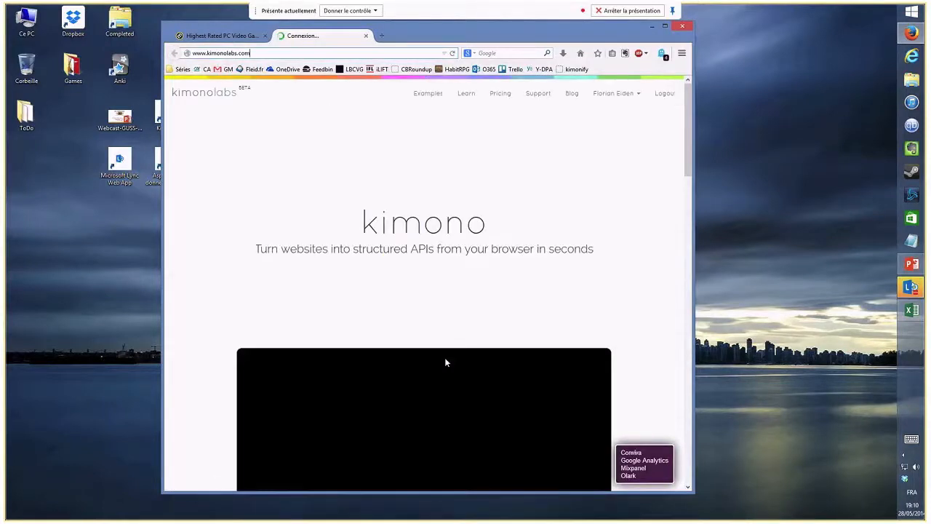
{"action": "left_click", "coordinate": [665, 27]}
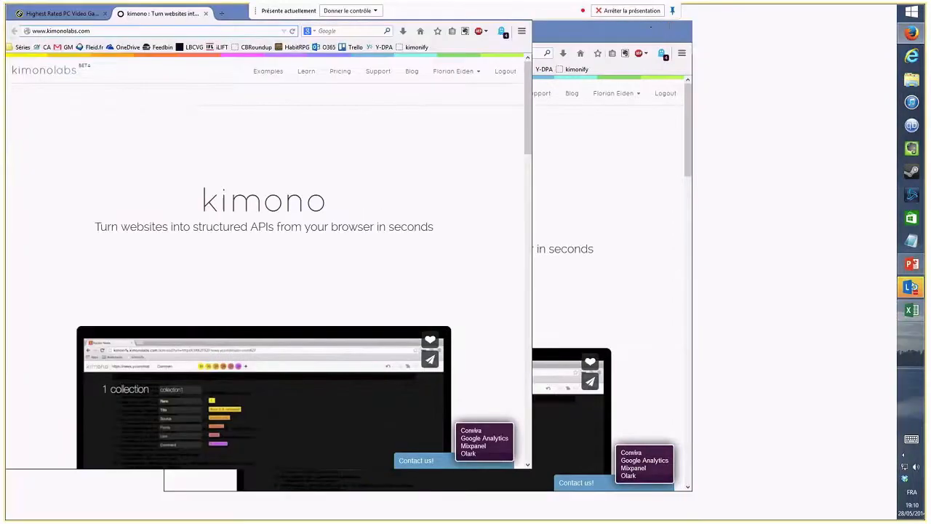
{"action": "left_click", "coordinate": [843, 71]}
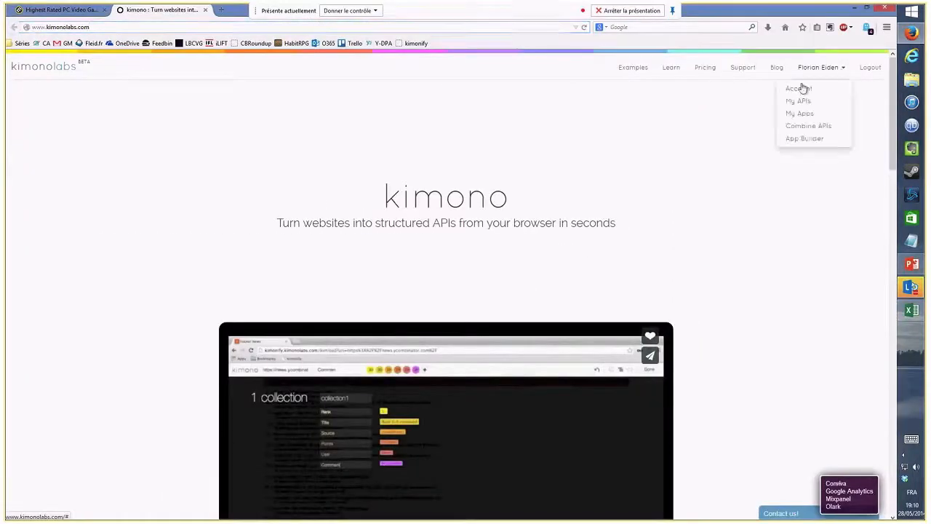
{"action": "left_click", "coordinate": [826, 69]}
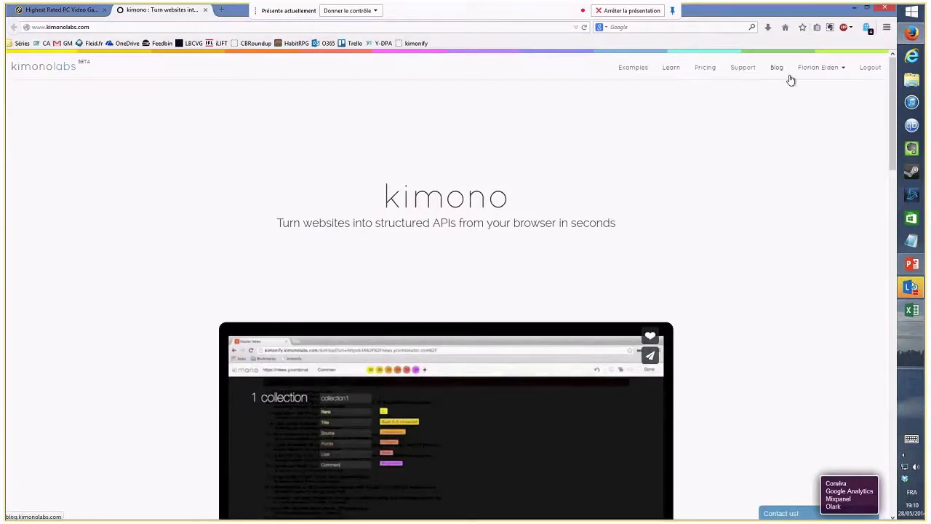
Open the Get Started page of the kimono documentation and add the kimonify bookmarklet to the bookmarks bar
{"action": "left_click", "coordinate": [672, 72]}
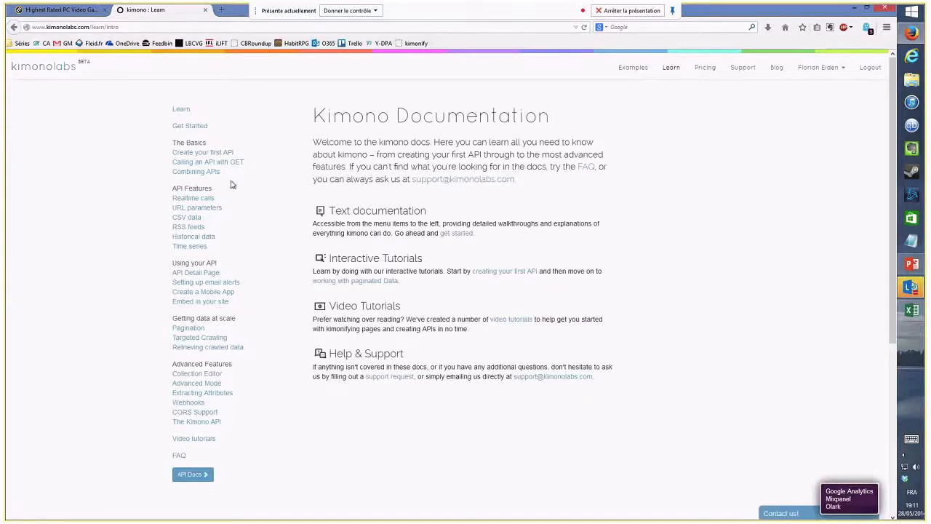
{"action": "left_click", "coordinate": [213, 156]}
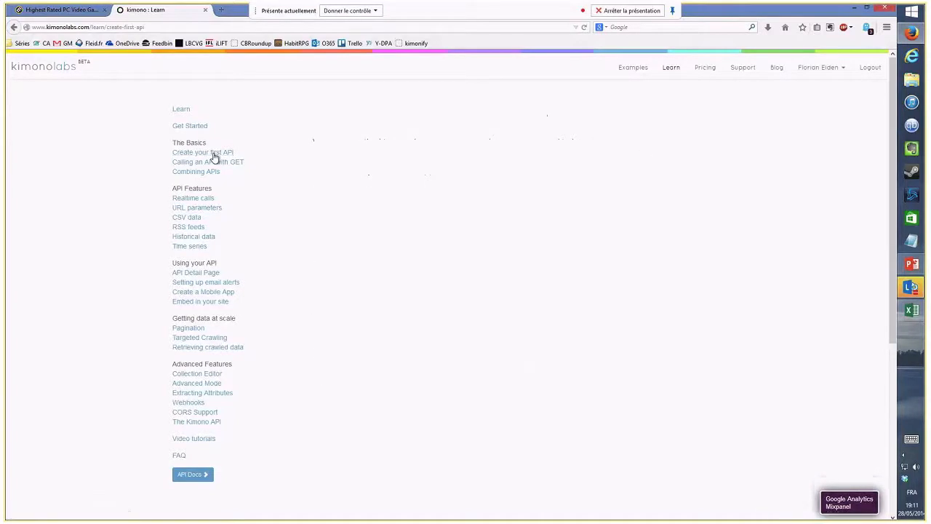
{"action": "left_click", "coordinate": [195, 126]}
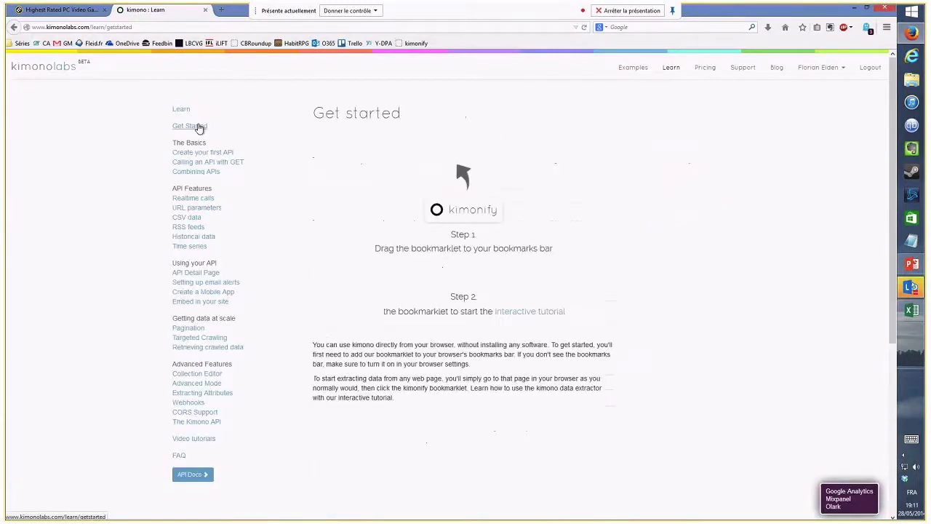
{"action": "mouse_move", "coordinate": [451, 202]}
{"action": "left_mouse_down"}
{"action": "mouse_move", "coordinate": [496, 176]}
{"action": "mouse_move", "coordinate": [468, 45]}
{"action": "left_mouse_up"}
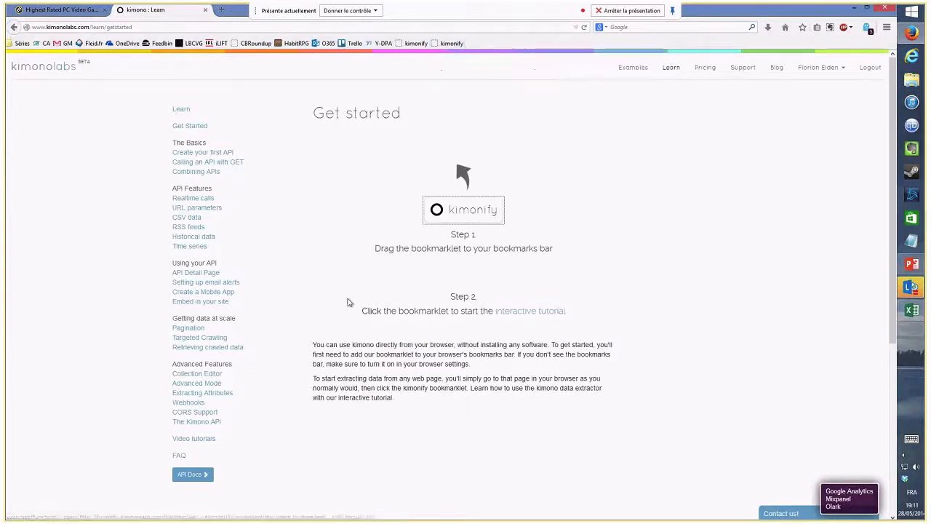
Launch kimonify on the Metacritic page and capture the game titles as a property named Nom
{"action": "left_click", "coordinate": [67, 12]}
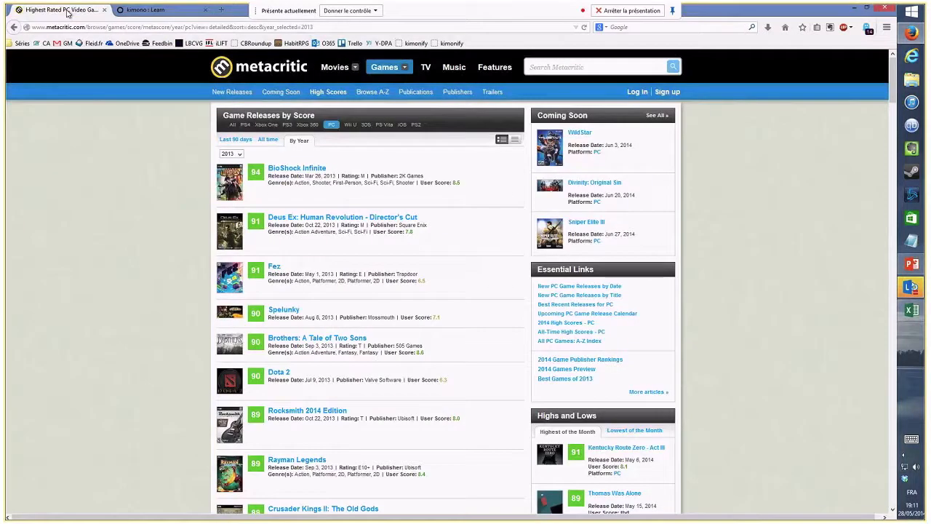
{"action": "left_click", "coordinate": [450, 43]}
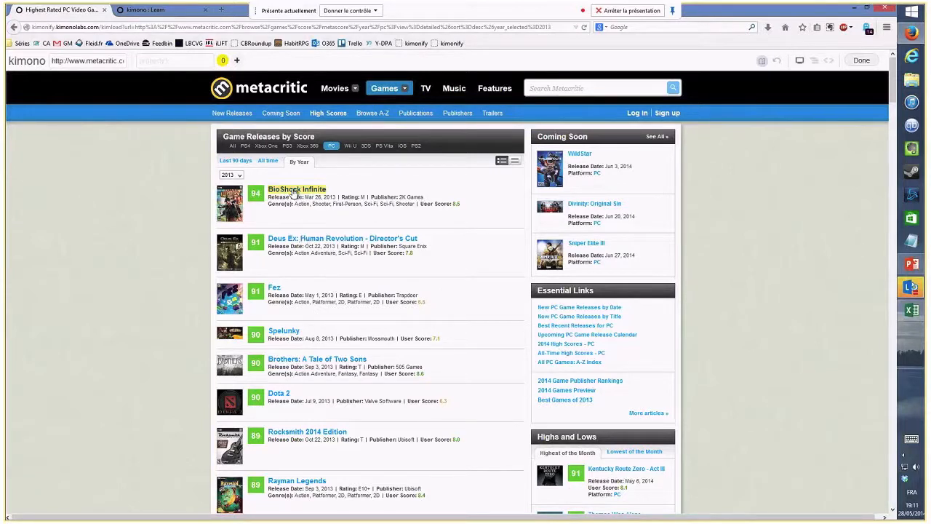
{"action": "left_click", "coordinate": [295, 191]}
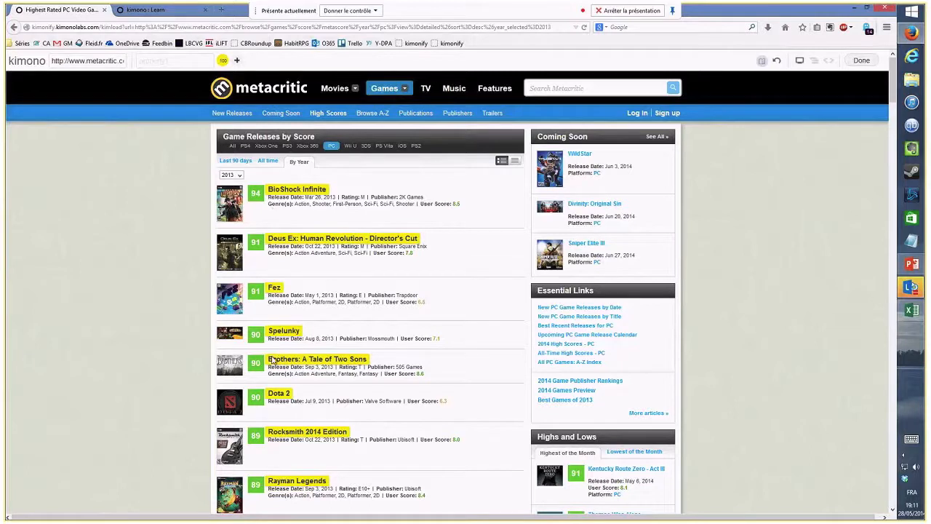
{"action": "type", "text": "Nom"}
Add a second property named Score that captures the Metascore of every listed game
{"action": "left_click", "coordinate": [239, 62]}
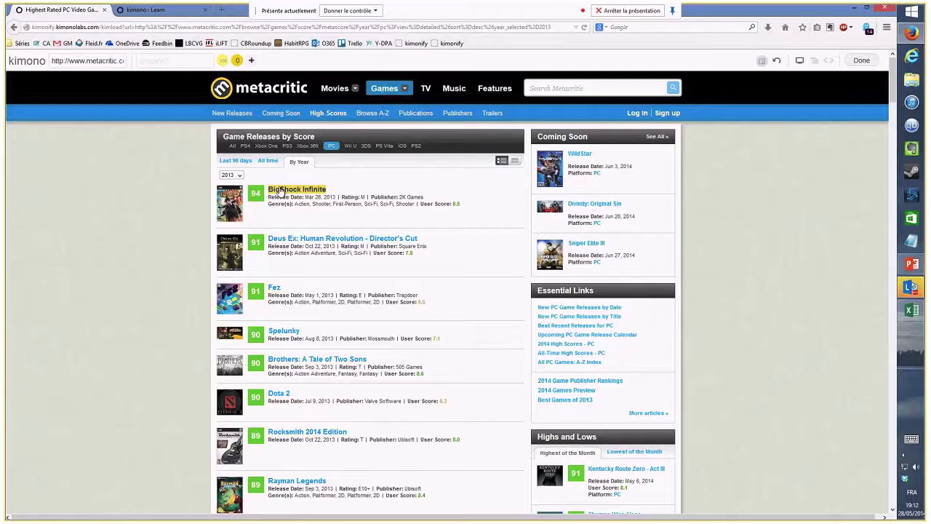
{"action": "left_click", "coordinate": [255, 242]}
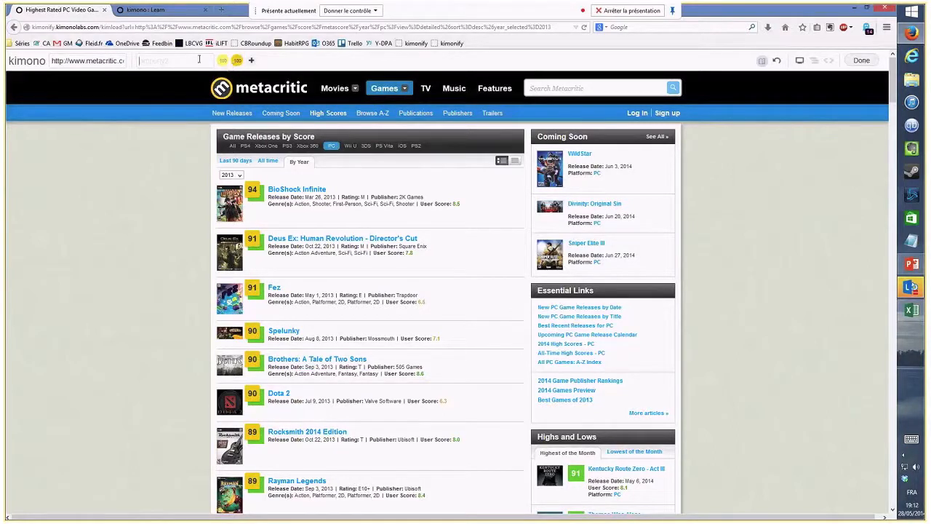
{"action": "type", "text": "Score"}
{"action": "key", "text": "Return"}
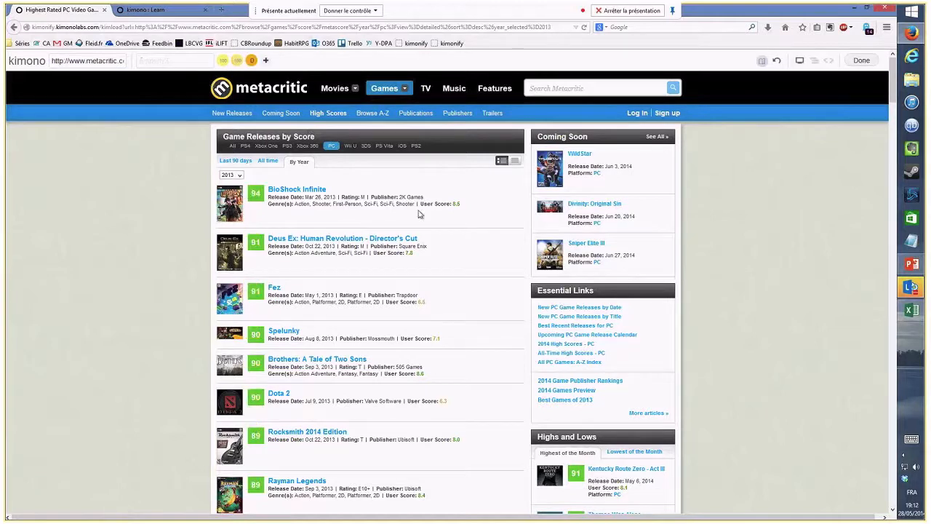
Capture only the User Score value of every listed game as a third property named ScoreUtilisateur
{"action": "left_click", "coordinate": [456, 204]}
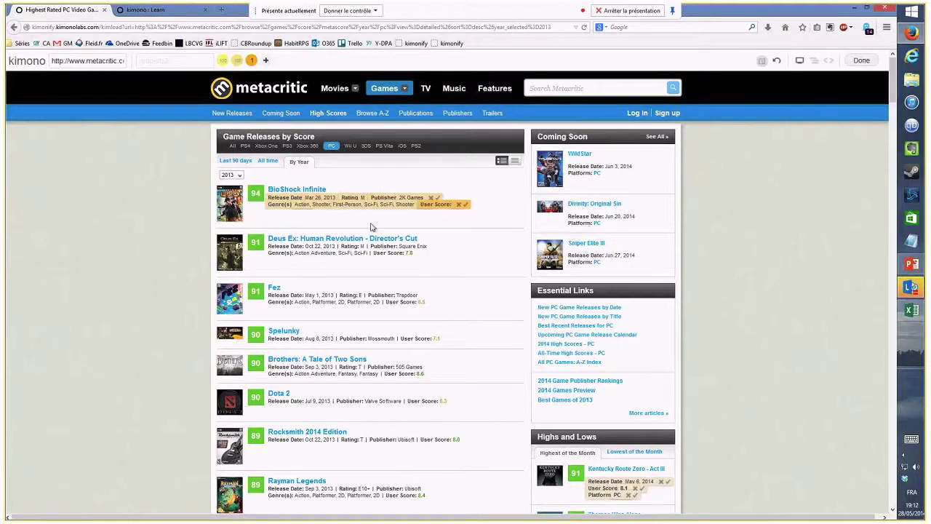
{"action": "left_click", "coordinate": [268, 206]}
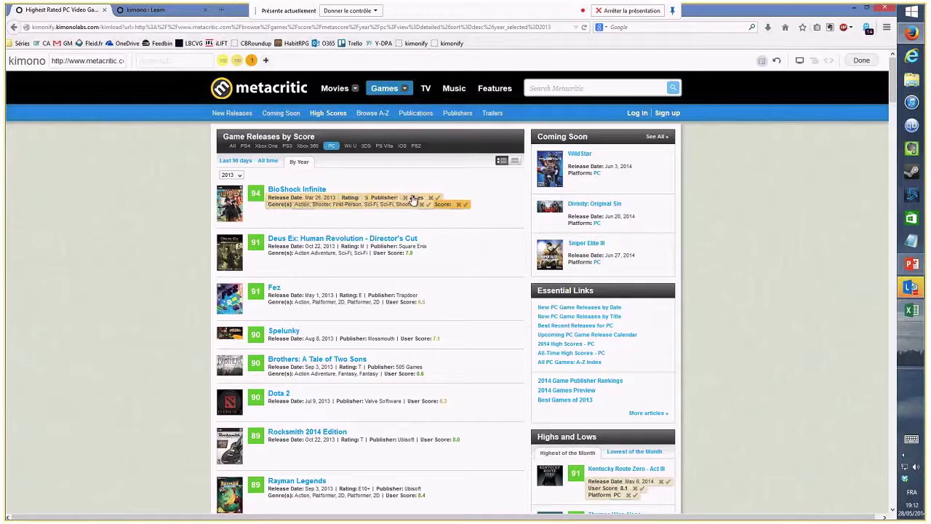
{"action": "left_click", "coordinate": [409, 259]}
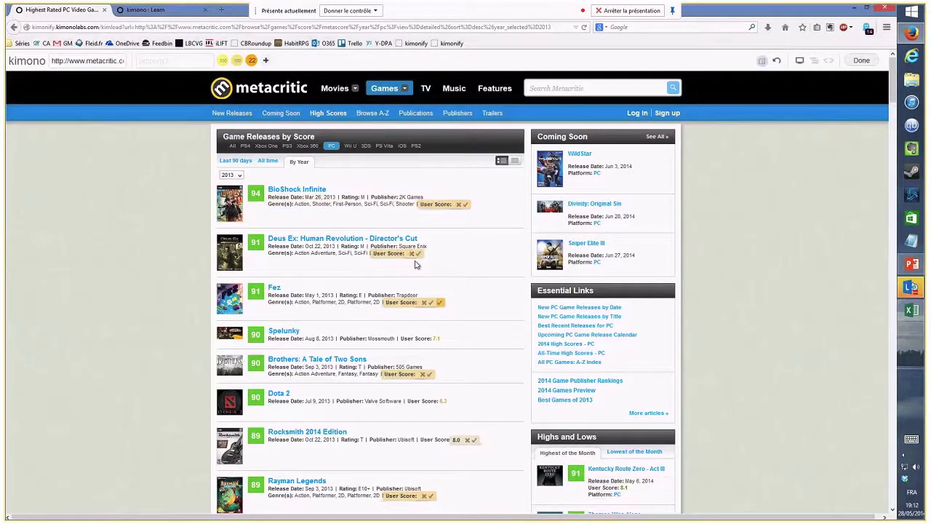
{"action": "left_click", "coordinate": [439, 303]}
{"action": "left_click", "coordinate": [439, 341]}
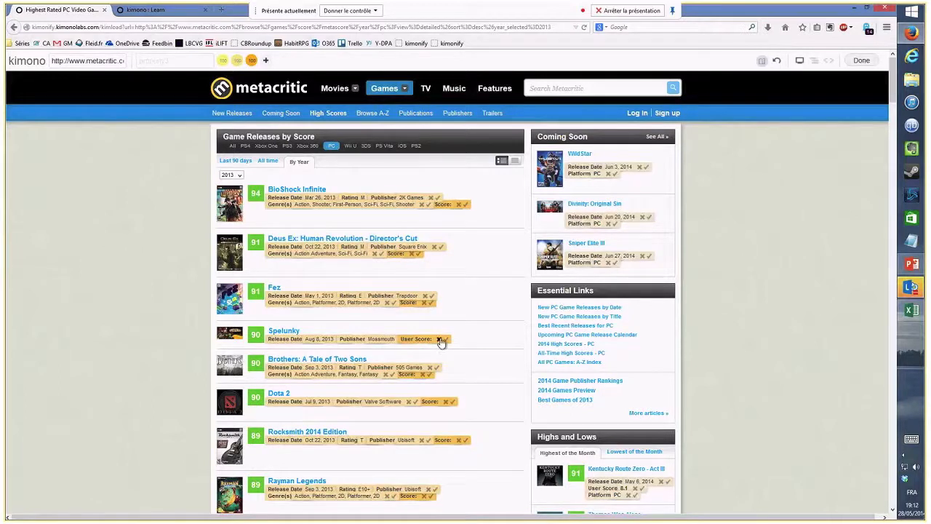
{"action": "left_click", "coordinate": [440, 341]}
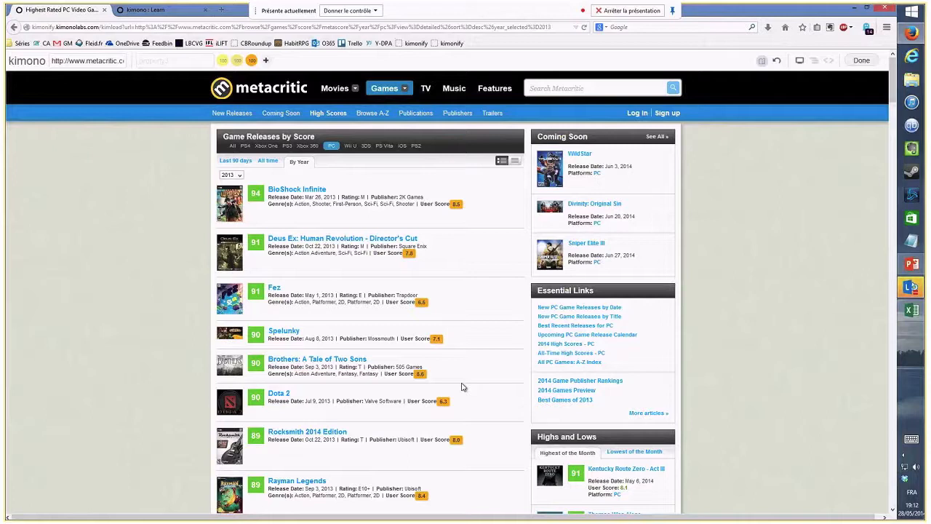
{"action": "scroll", "coordinate": [463, 386], "scroll_direction": "down", "scroll_amount": 3}
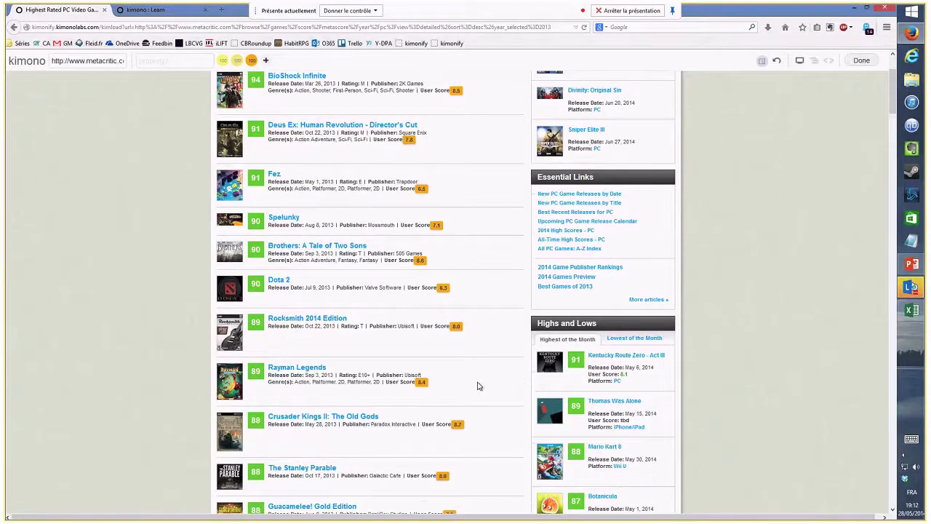
{"action": "scroll", "coordinate": [478, 386], "scroll_direction": "down", "scroll_amount": 2}
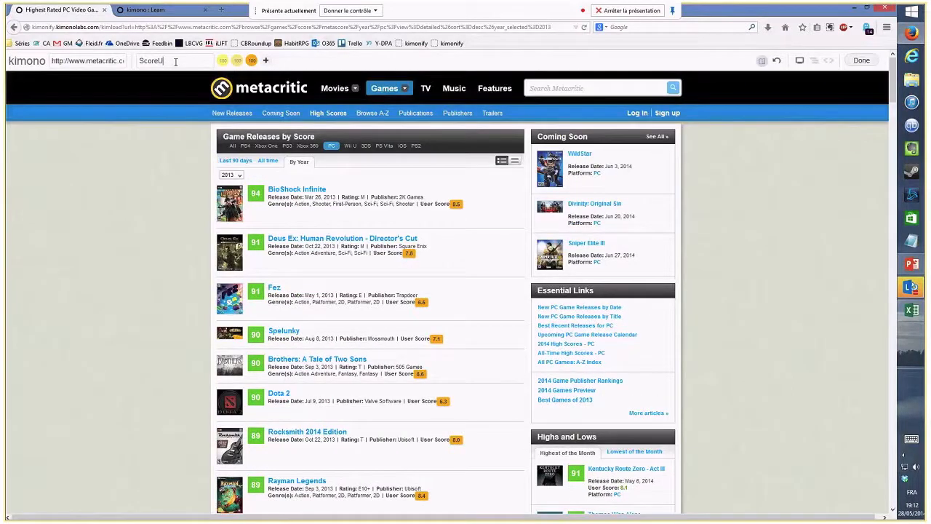
{"action": "type", "text": "tilisateur"}
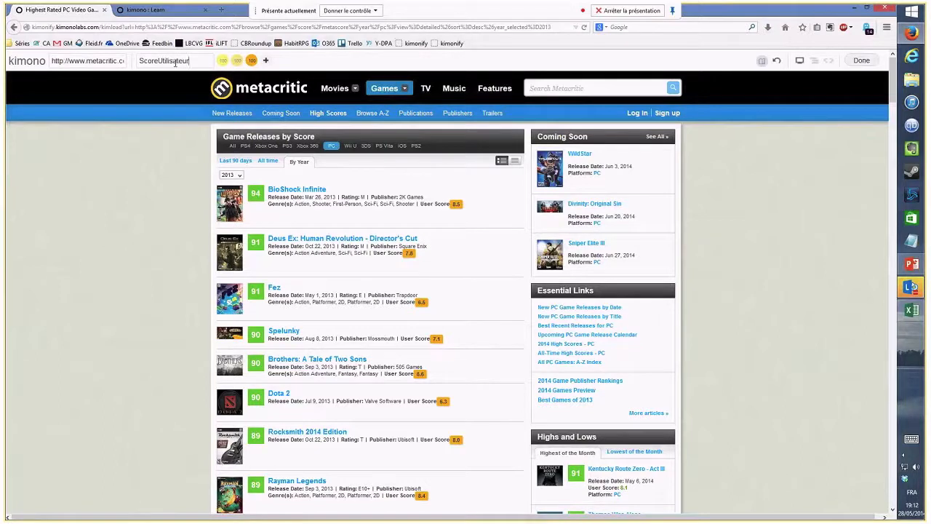
Add a fourth property capturing only the publisher name of every listed game, and check the selection down the list
{"action": "left_click", "coordinate": [265, 61]}
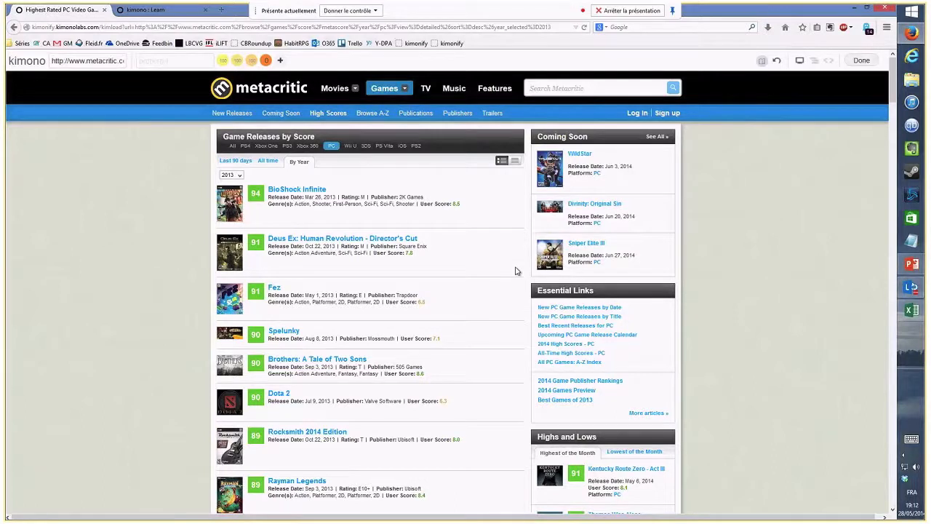
{"action": "left_click", "coordinate": [412, 199]}
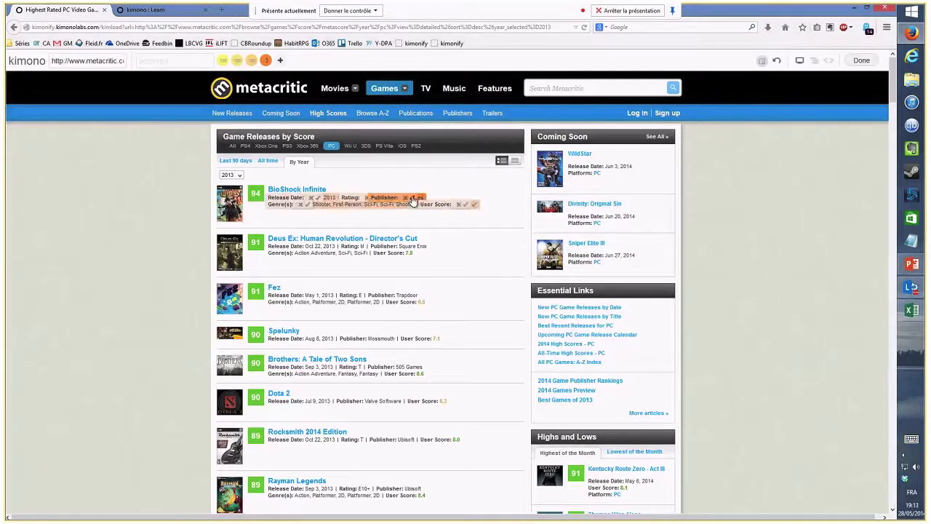
{"action": "left_click", "coordinate": [412, 248]}
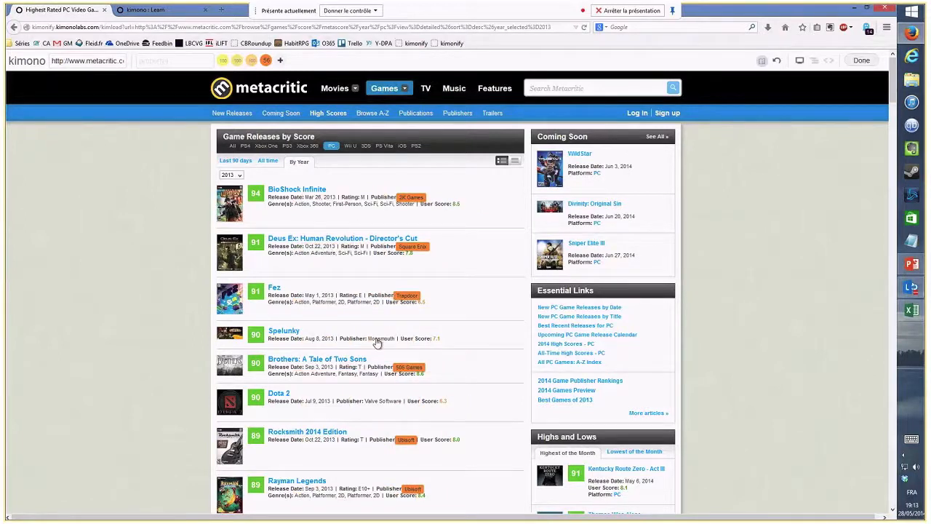
{"action": "left_click", "coordinate": [377, 343]}
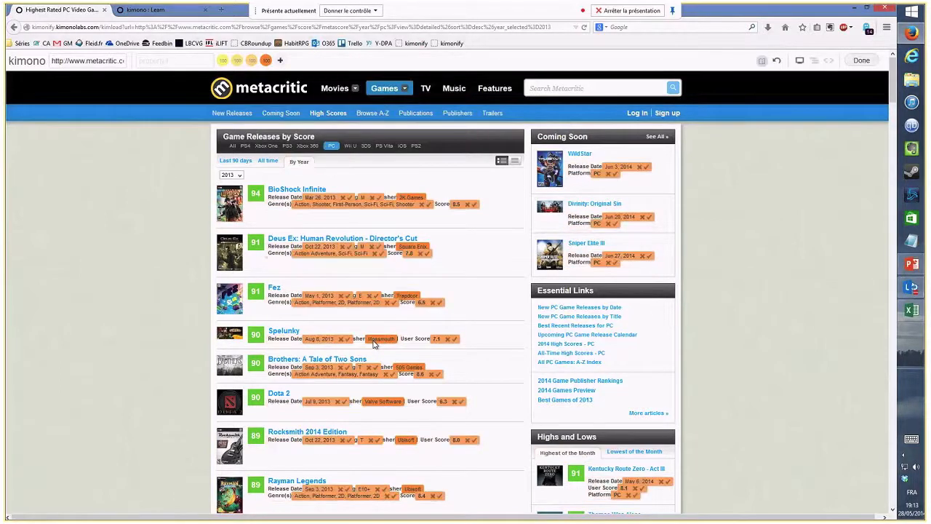
{"action": "left_click", "coordinate": [372, 369]}
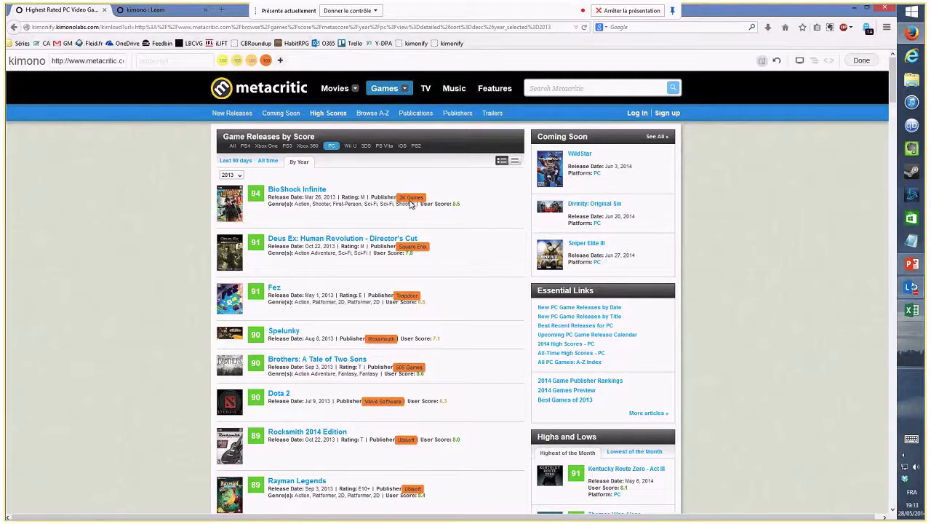
{"action": "scroll", "coordinate": [428, 219], "scroll_direction": "down", "scroll_amount": 1}
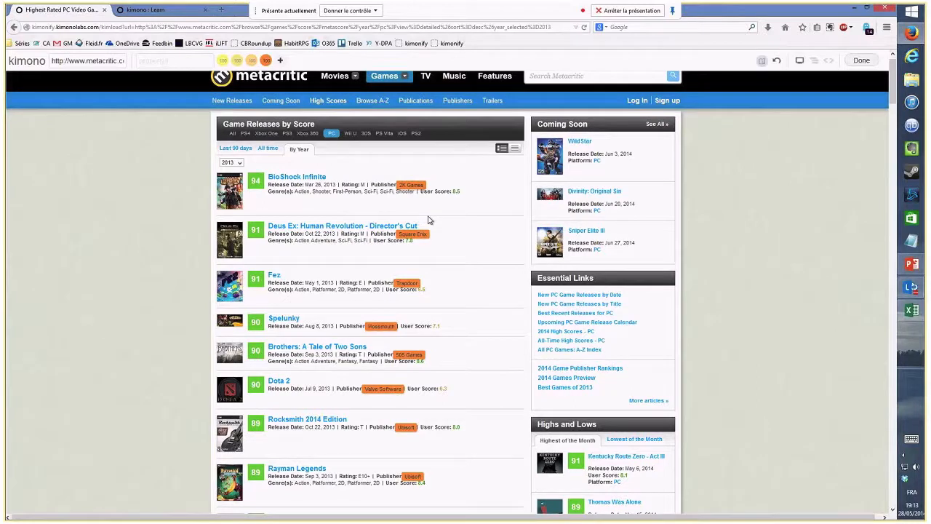
{"action": "scroll", "coordinate": [458, 235], "scroll_direction": "down", "scroll_amount": 4}
{"action": "scroll", "coordinate": [458, 236], "scroll_direction": "down", "scroll_amount": 3}
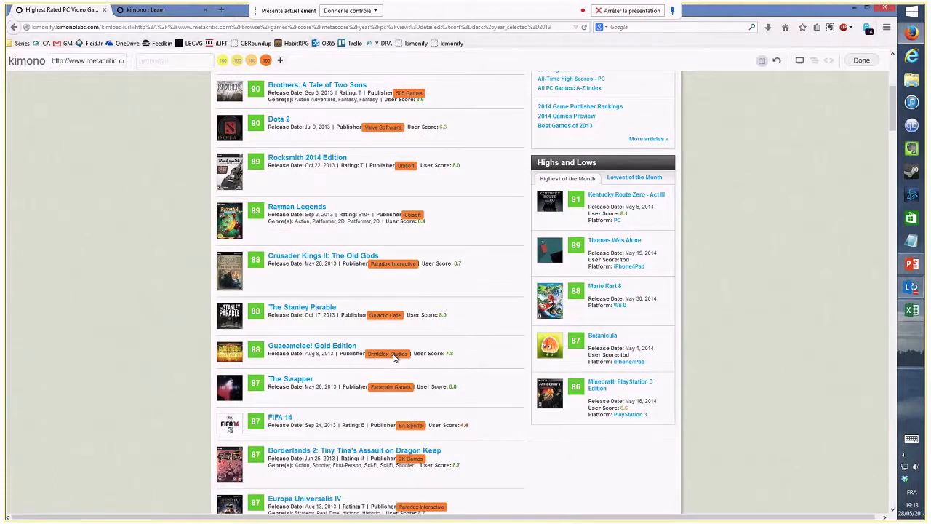
Add a fifth property named UrlImage for the game cover images and finish the property selection to reach the API details
{"action": "left_click", "coordinate": [280, 61]}
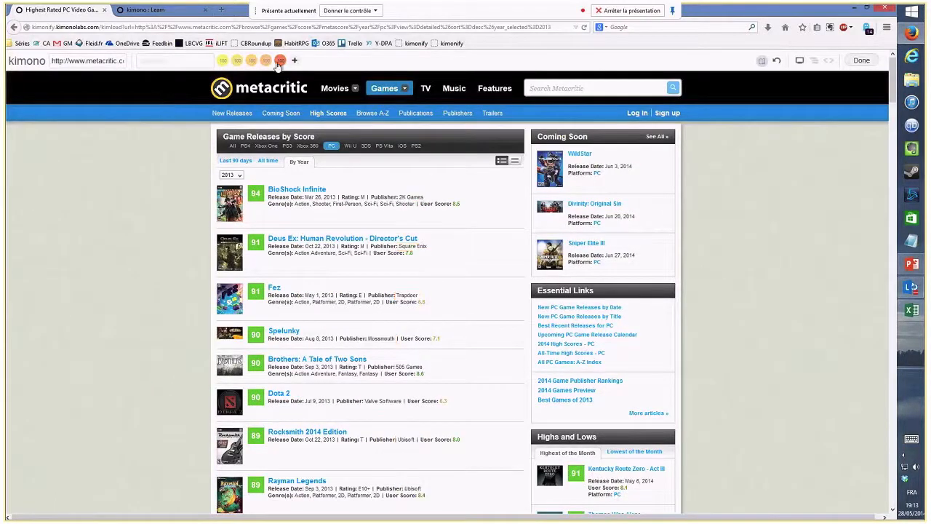
{"action": "type", "text": "UrlImage"}
{"action": "left_click", "coordinate": [863, 60]}
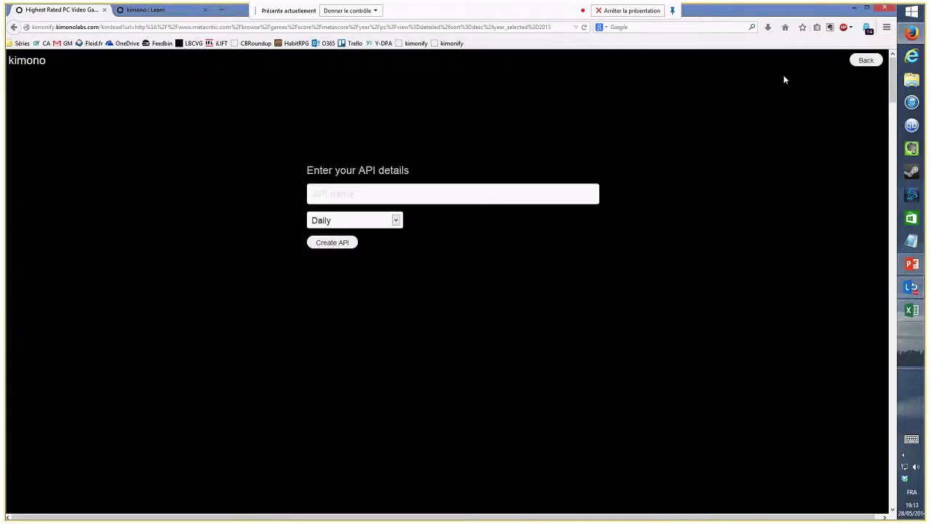
Create the API with daily updates under the name WebcastMaiGUSS and open its detail page
{"action": "left_click", "coordinate": [356, 194]}
{"action": "type", "text": "WebcastMaiGUSS"}
{"action": "left_click", "coordinate": [335, 245]}
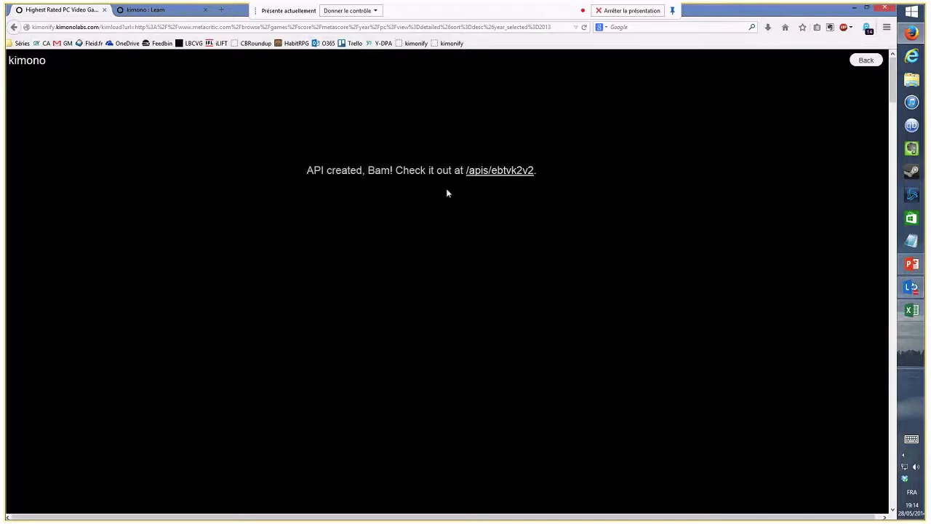
{"action": "left_click", "coordinate": [490, 173]}
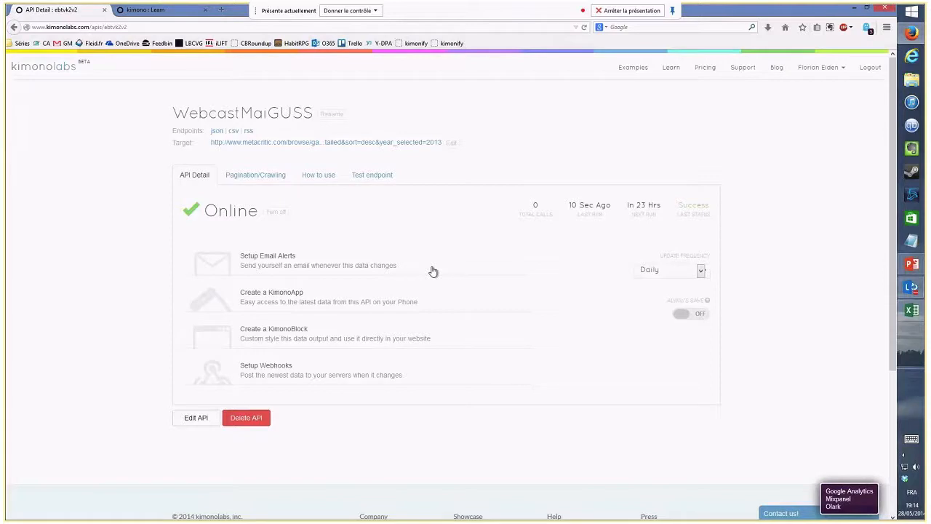
View the API's usage instructions, open its JSON endpoint and copy the full endpoint URL
{"action": "left_click", "coordinate": [318, 179]}
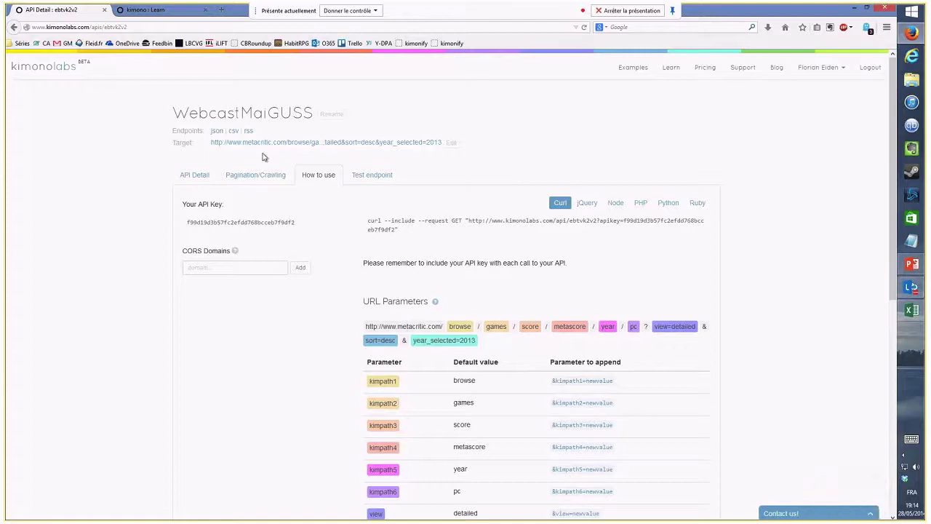
{"action": "left_click", "coordinate": [221, 135]}
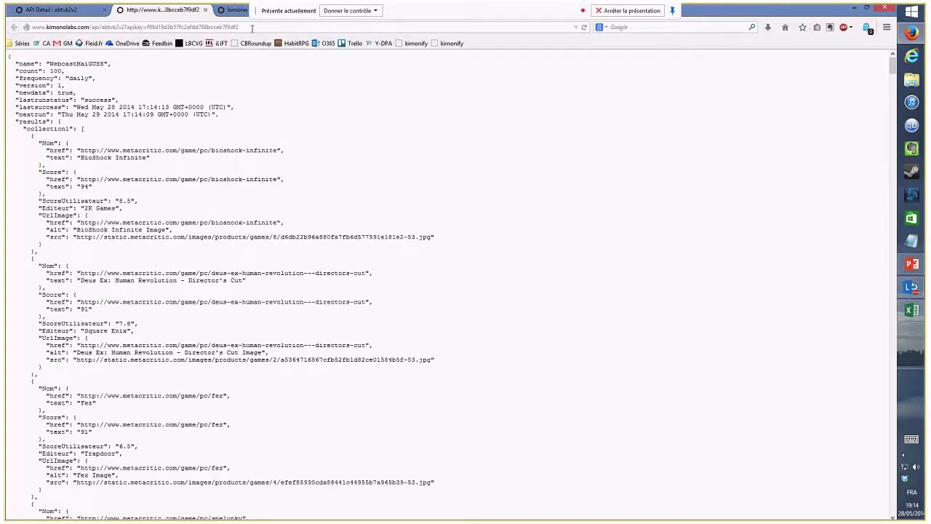
{"action": "left_click", "coordinate": [248, 27]}
{"action": "key", "text": "ctrl+c"}
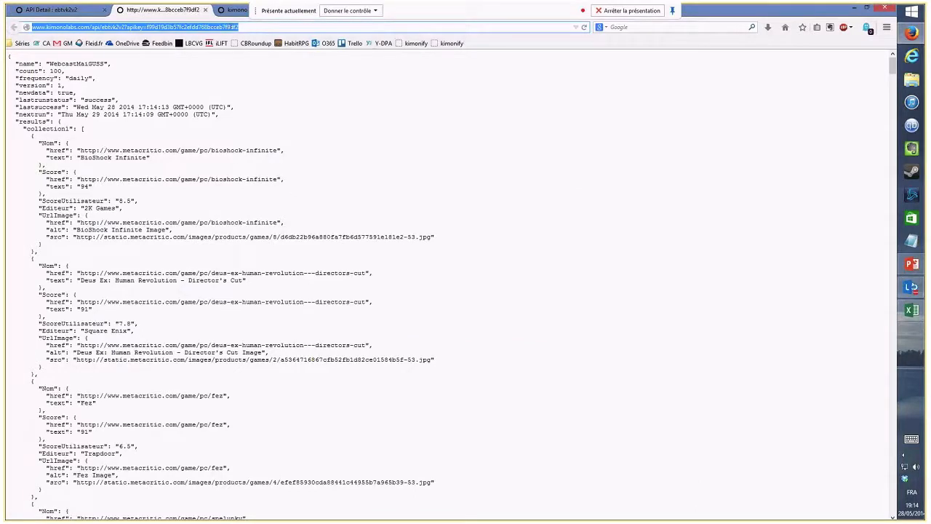
Examine the JSON output's header and the Nom, Score, ScoreUtilisateur, Editeur and UrlImage fields of several games
{"action": "left_click", "coordinate": [11, 66]}
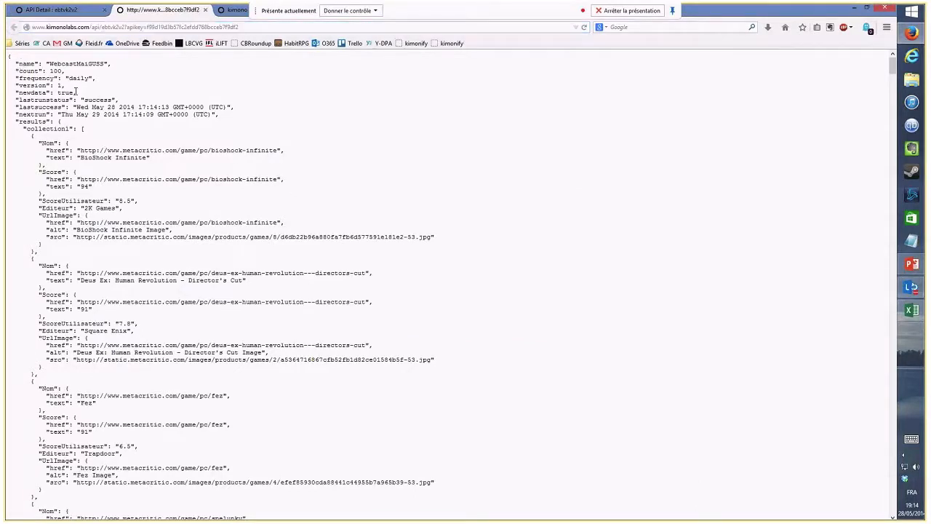
{"action": "scroll", "coordinate": [75, 109], "scroll_direction": "down", "scroll_amount": 4}
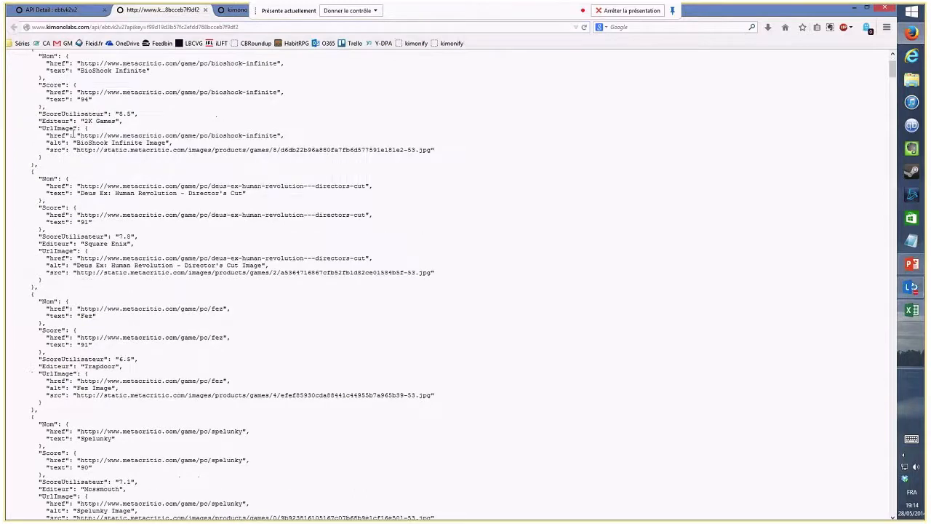
{"action": "scroll", "coordinate": [74, 157], "scroll_direction": "down", "scroll_amount": 8}
{"action": "scroll", "coordinate": [75, 179], "scroll_direction": "down", "scroll_amount": 7}
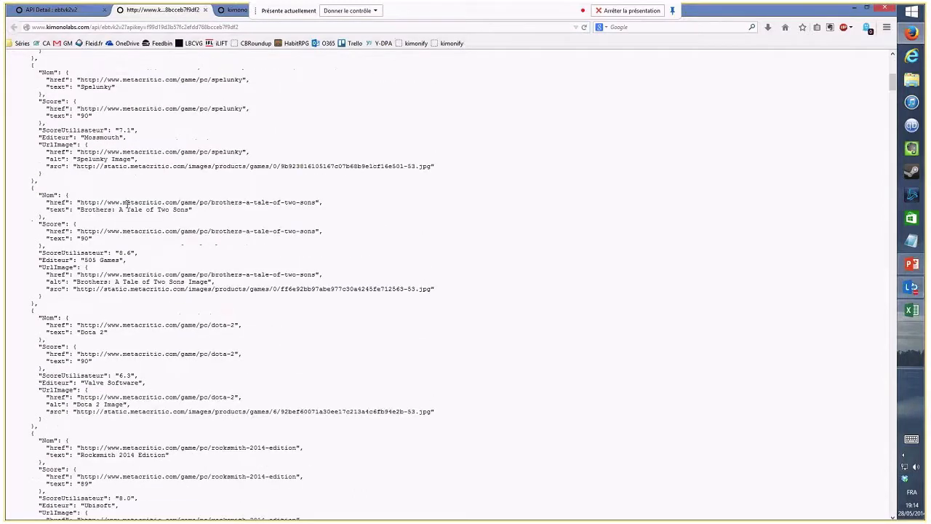
{"action": "scroll", "coordinate": [163, 288], "scroll_direction": "down", "scroll_amount": 7}
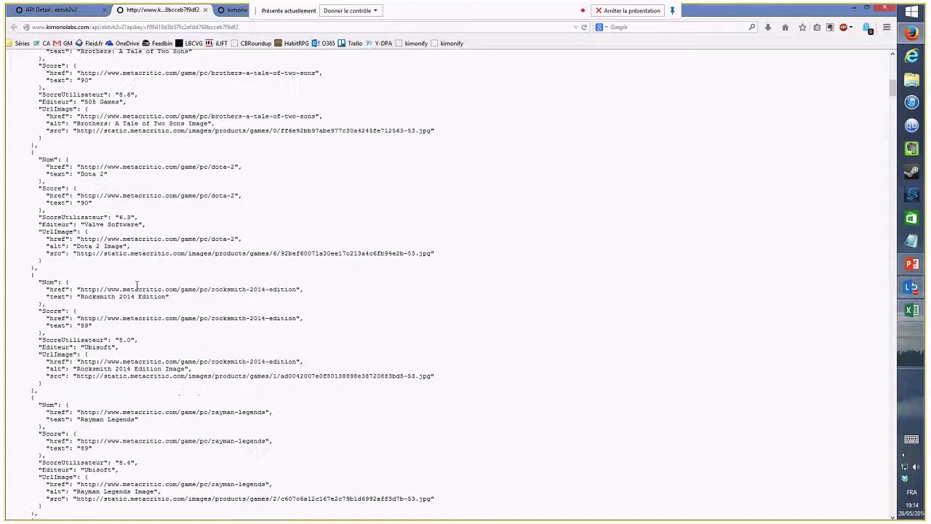
{"action": "left_click_drag", "start_coordinate": [39, 211], "coordinate": [102, 219]}
{"action": "left_click", "coordinate": [71, 225]}
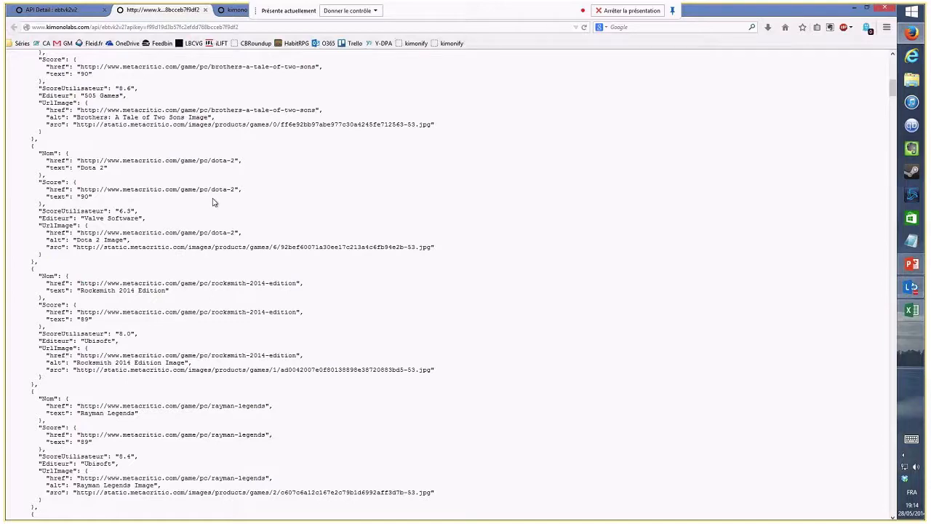
{"action": "scroll", "coordinate": [211, 202], "scroll_direction": "up", "scroll_amount": 10}
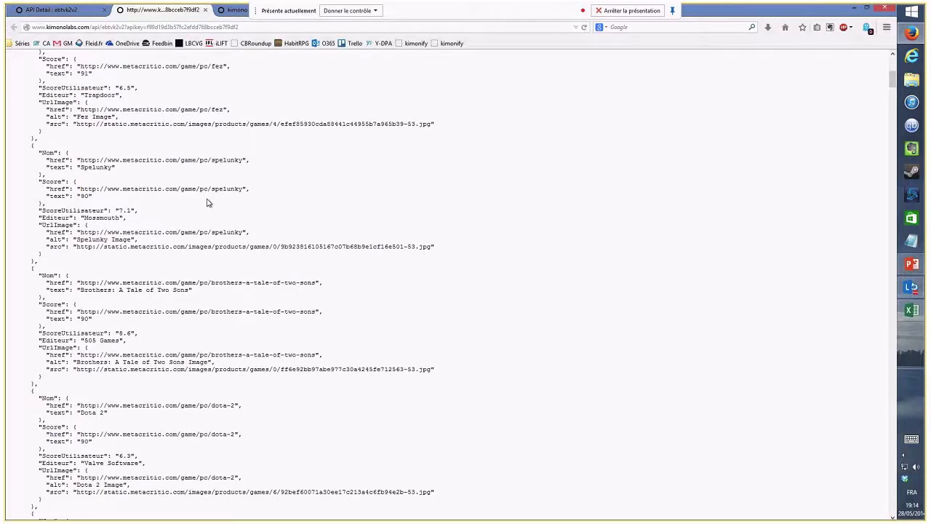
{"action": "scroll", "coordinate": [207, 203], "scroll_direction": "up", "scroll_amount": 3}
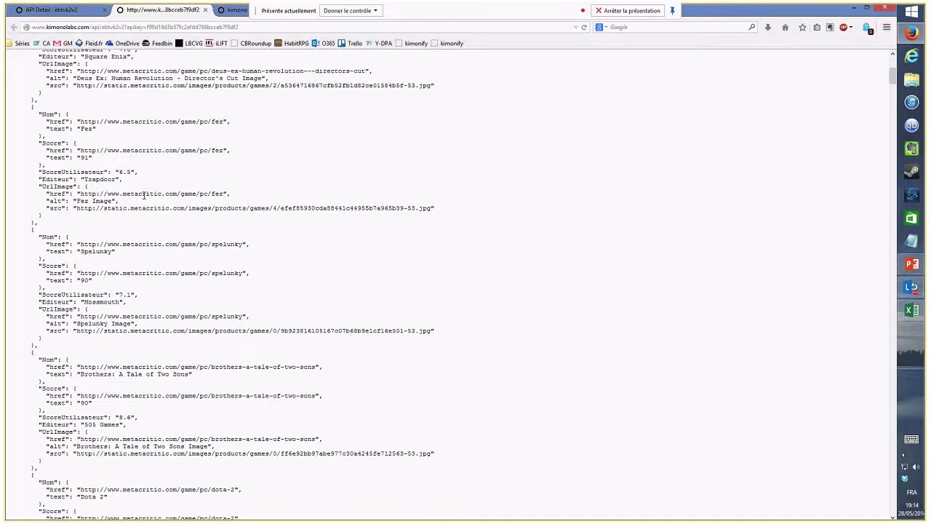
{"action": "scroll", "coordinate": [150, 186], "scroll_direction": "up", "scroll_amount": 2}
{"action": "scroll", "coordinate": [153, 179], "scroll_direction": "up", "scroll_amount": 8}
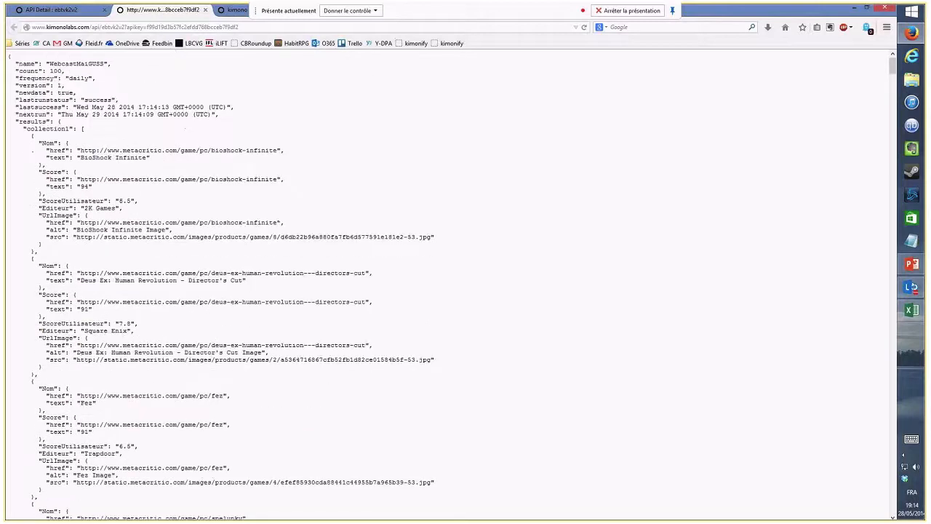
Switch to Excel and create a Power Query web query from the copied JSON endpoint URL, including its API key
{"action": "key", "text": "alt+Tab"}
{"action": "left_click", "coordinate": [483, 42]}
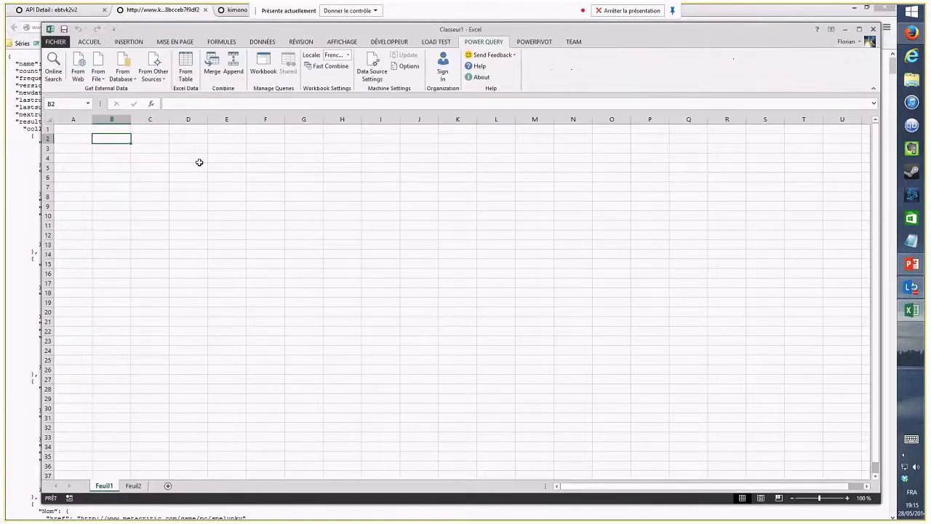
{"action": "left_click", "coordinate": [79, 73]}
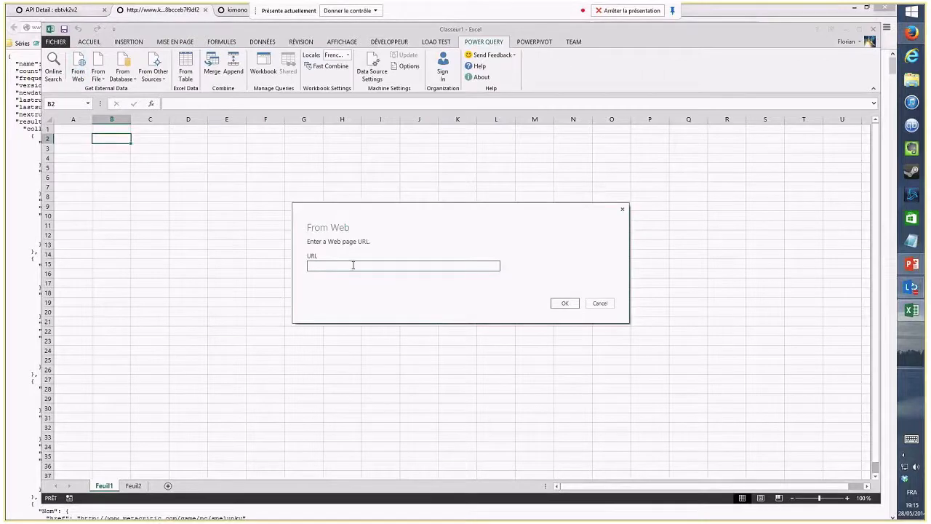
{"action": "key", "text": "ctrl+v"}
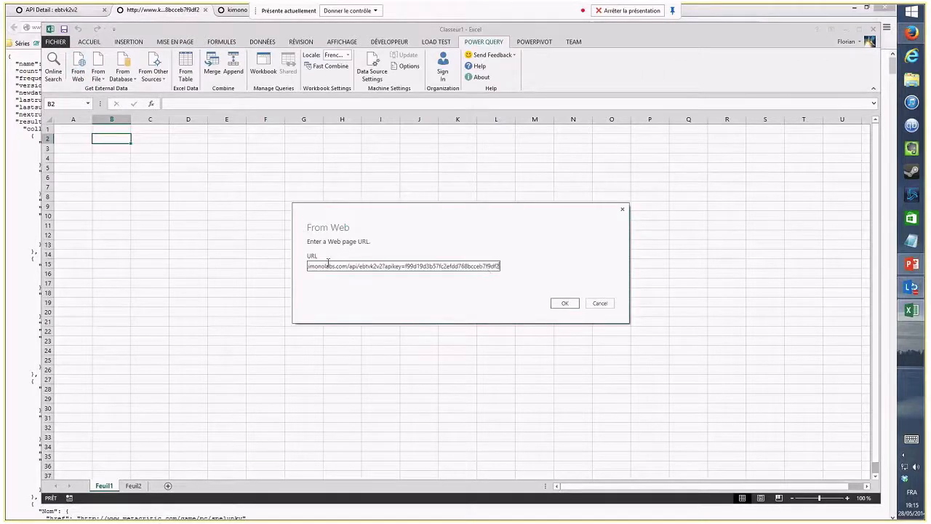
{"action": "left_click", "coordinate": [565, 306]}
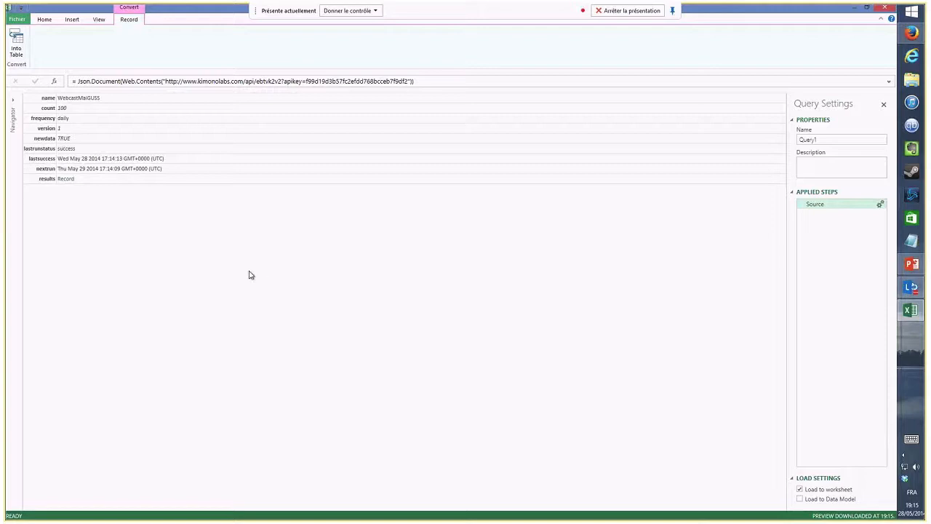
Drill into the results record's collection1 list and convert it to a table with no delimiter, showing extra columns as errors
{"action": "left_click", "coordinate": [64, 179]}
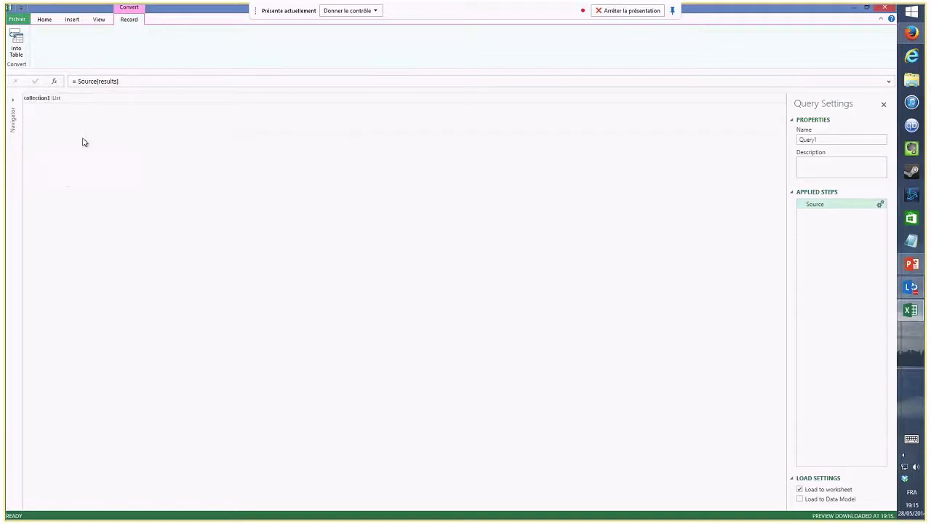
{"action": "left_click", "coordinate": [57, 99]}
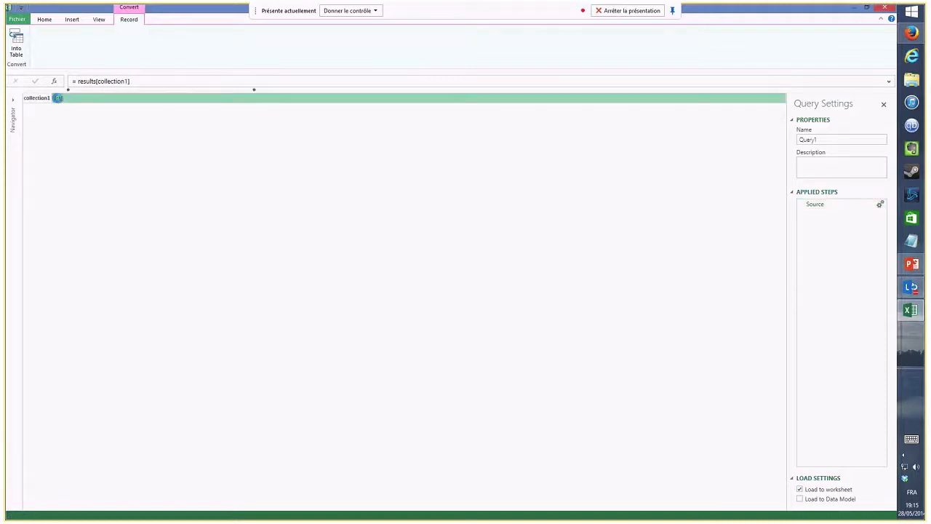
{"action": "left_click", "coordinate": [16, 44]}
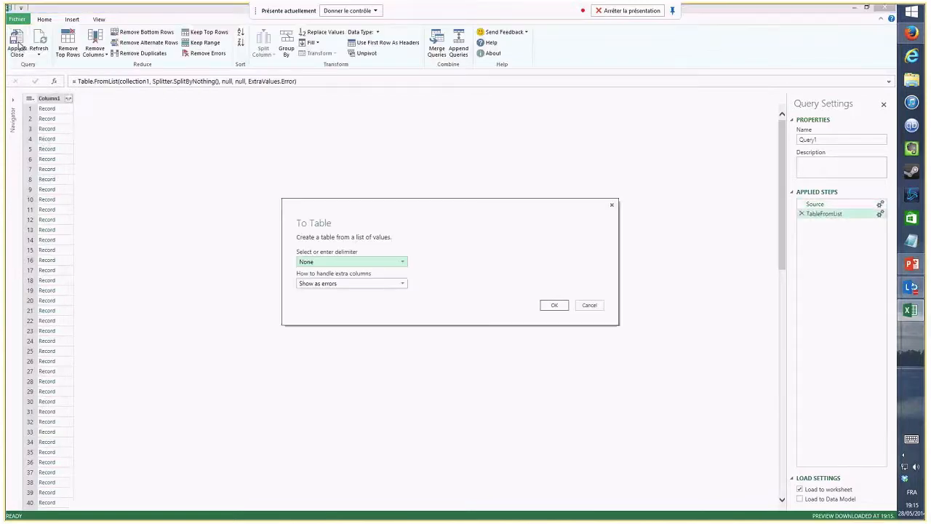
{"action": "left_click", "coordinate": [549, 309]}
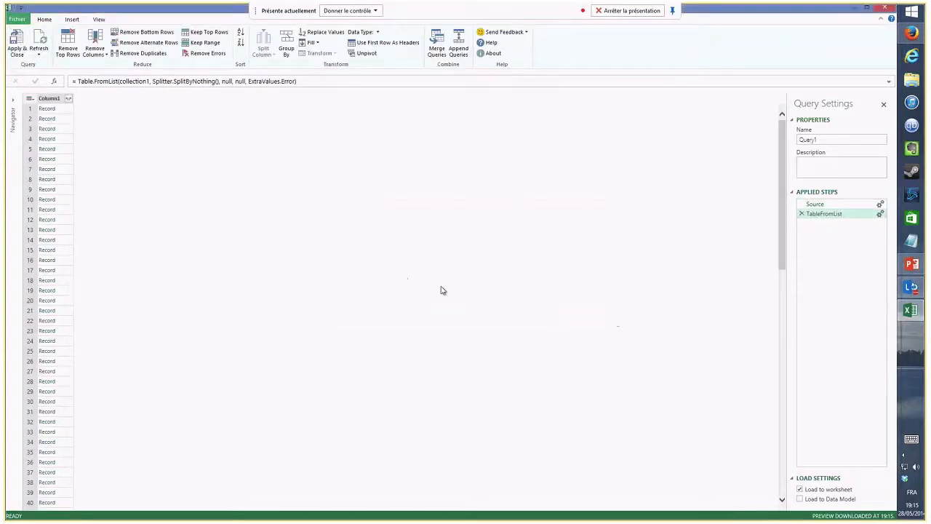
Expand Column1 into all five game fields and expand the Nom column into href and text
{"action": "left_click", "coordinate": [69, 99]}
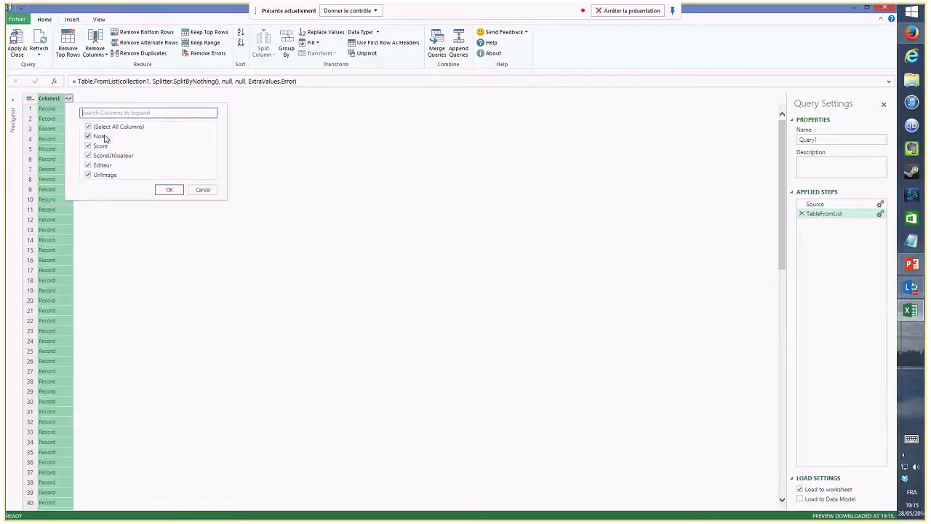
{"action": "left_click", "coordinate": [170, 191]}
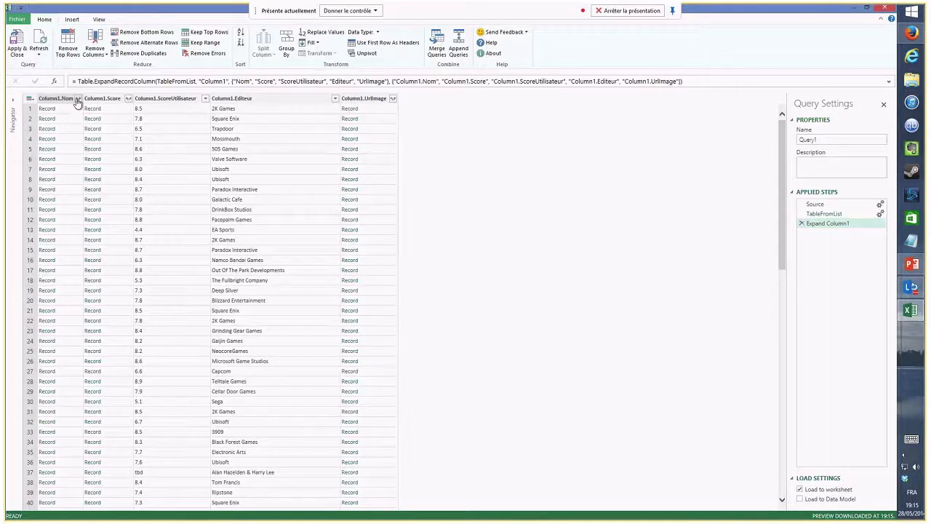
{"action": "left_click", "coordinate": [77, 101]}
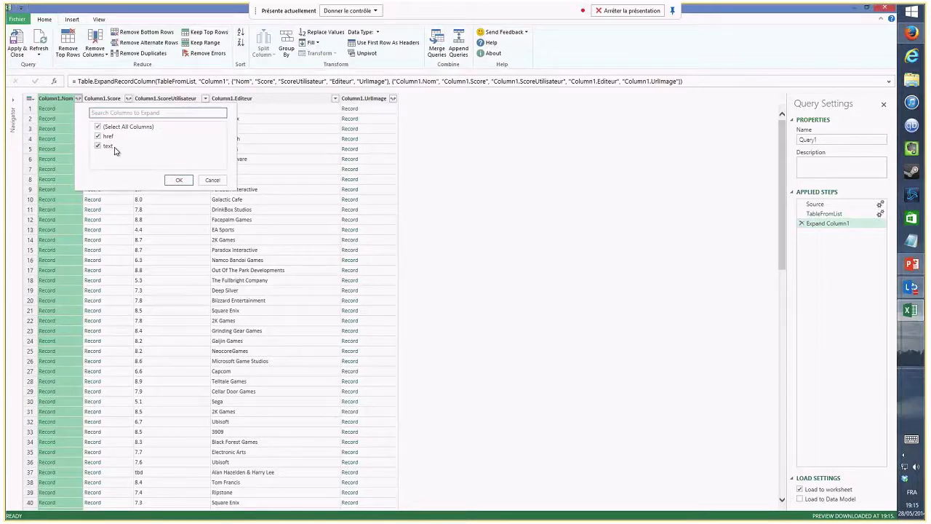
{"action": "left_click", "coordinate": [179, 181]}
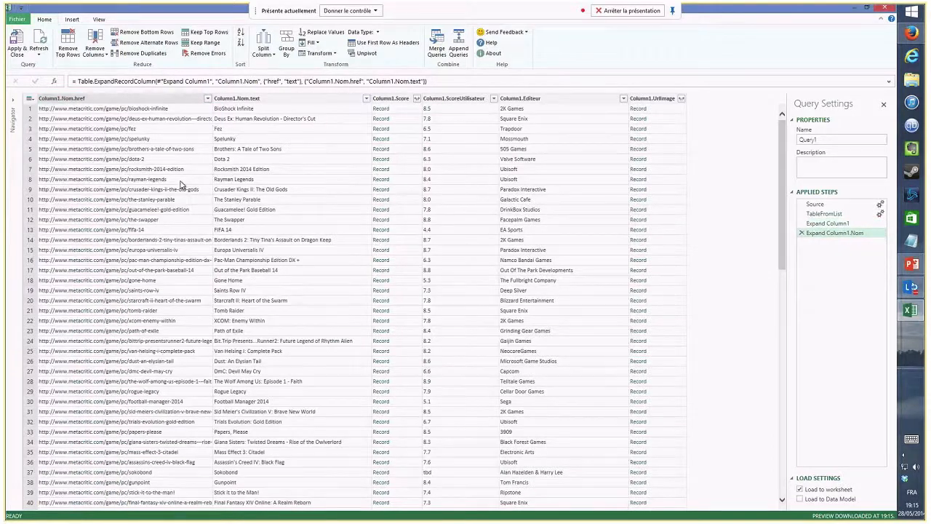
Expand the Score column to its text field only and the UrlImage column to its src field only
{"action": "left_click", "coordinate": [694, 99]}
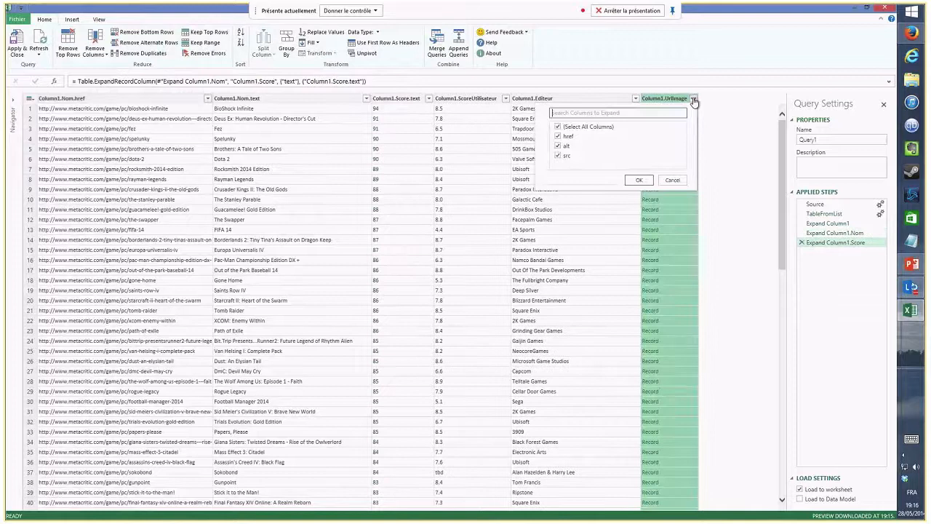
{"action": "left_click", "coordinate": [558, 136]}
{"action": "left_click", "coordinate": [558, 145]}
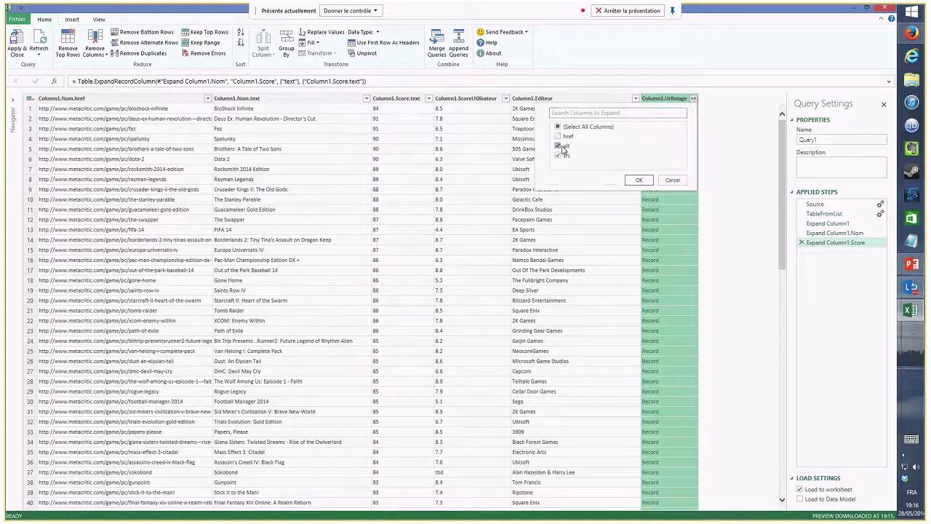
{"action": "left_click", "coordinate": [639, 181]}
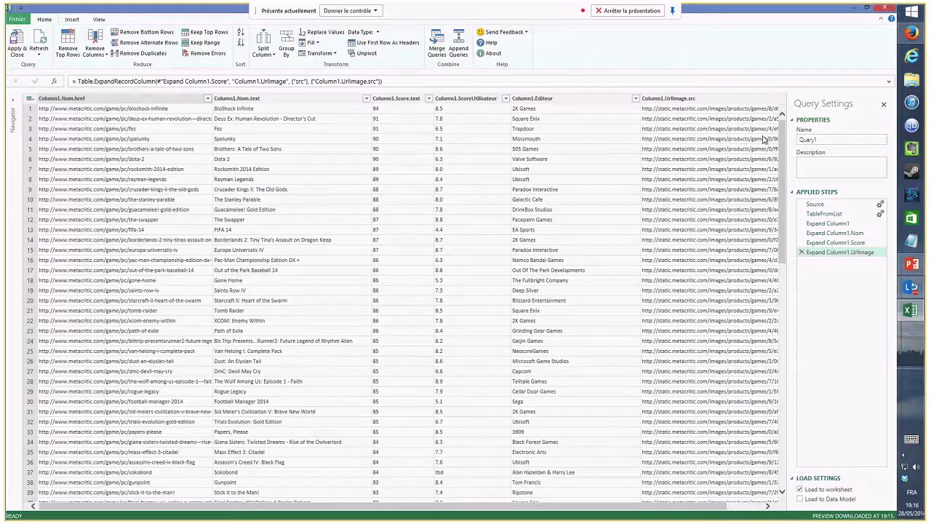
Check sample values across the expanded columns and load the query results into a worksheet in a maximized Excel window
{"action": "left_click", "coordinate": [113, 118]}
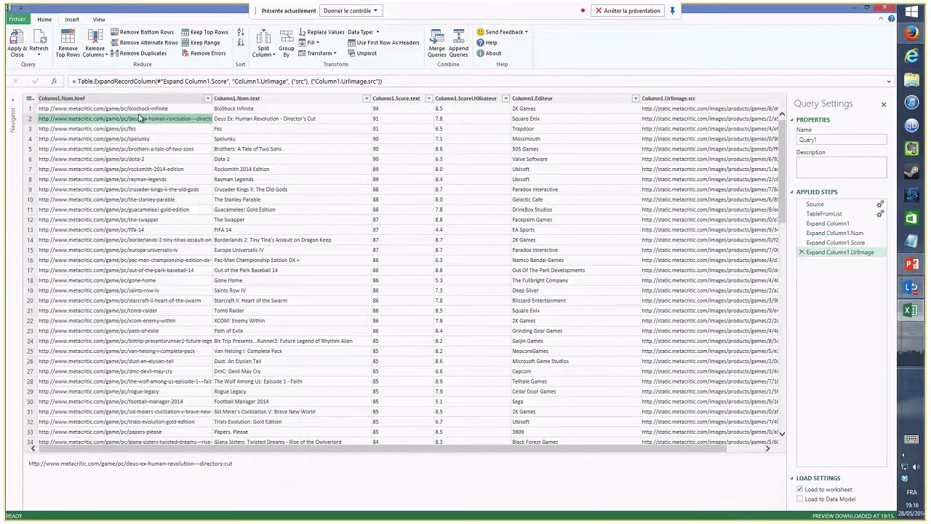
{"action": "left_click", "coordinate": [237, 109]}
{"action": "left_click", "coordinate": [384, 108]}
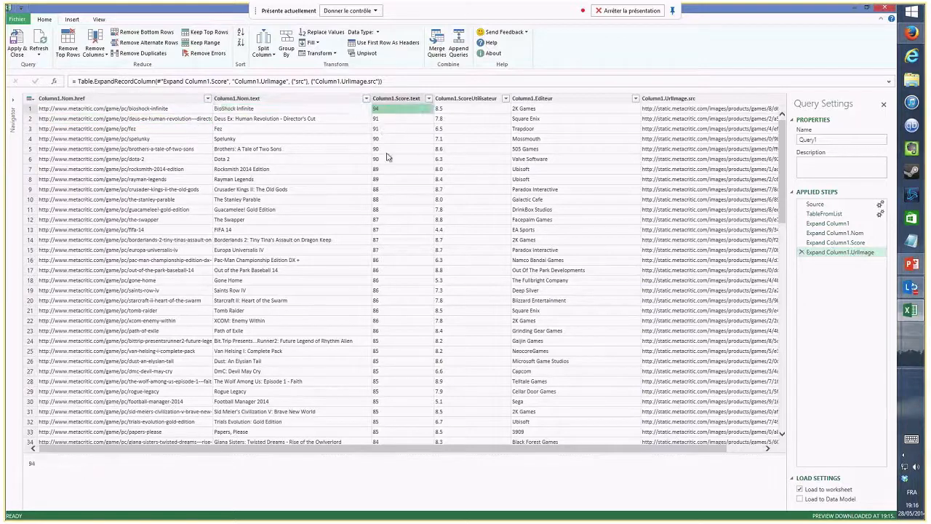
{"action": "left_click", "coordinate": [473, 109]}
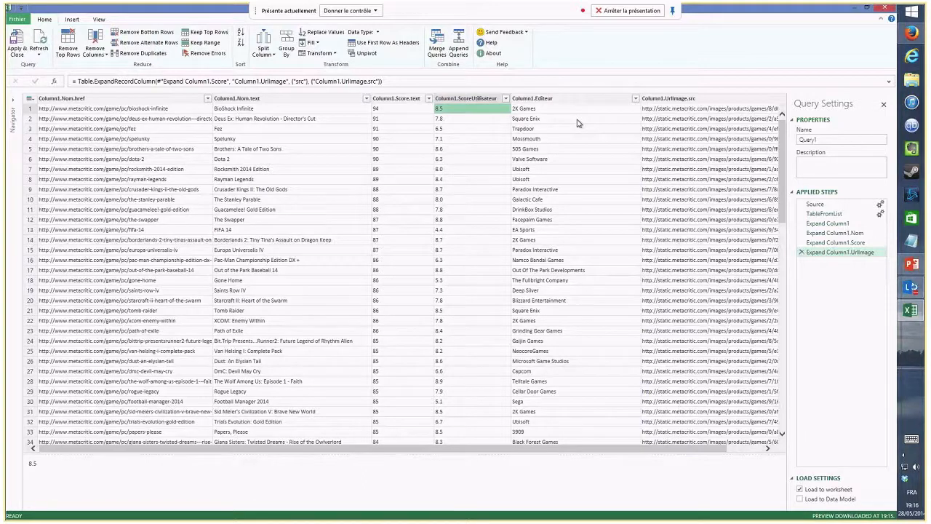
{"action": "key", "text": "Right"}
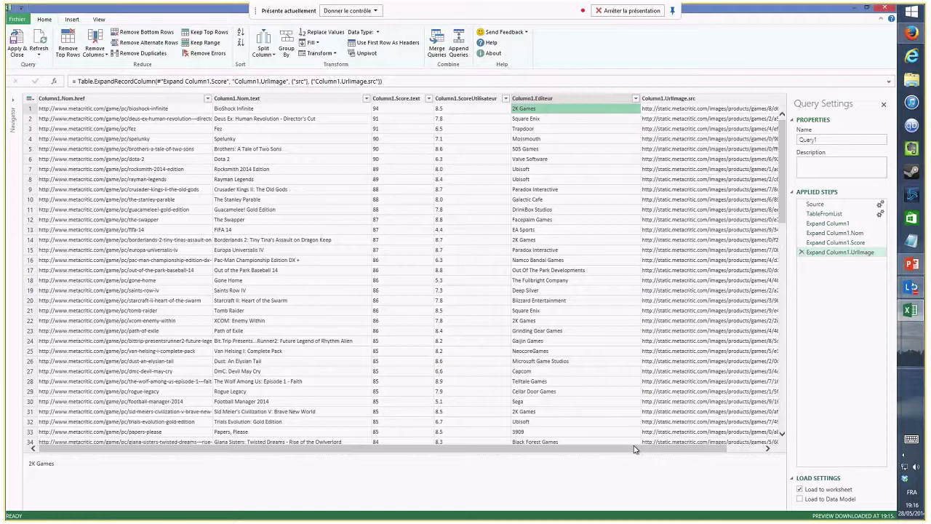
{"action": "left_click_drag", "start_coordinate": [633, 447], "coordinate": [695, 446]}
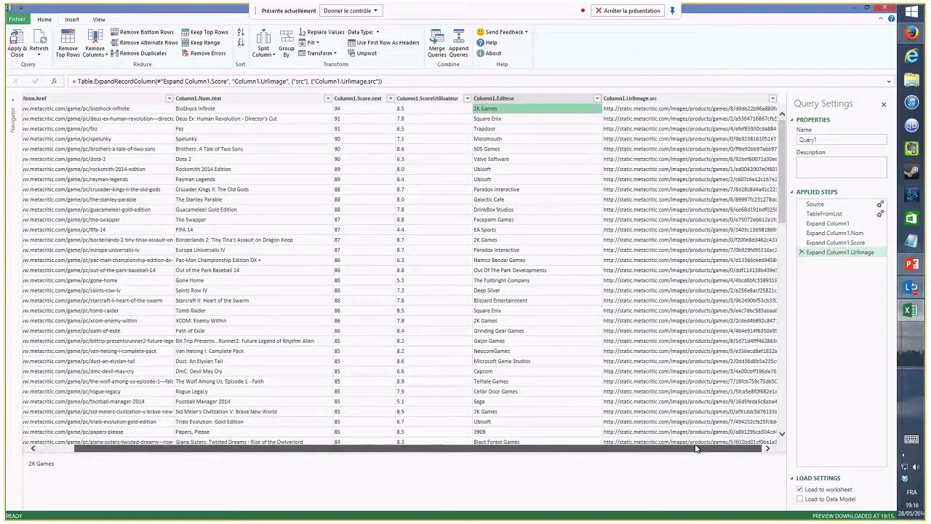
{"action": "left_click", "coordinate": [684, 118]}
{"action": "left_click", "coordinate": [19, 44]}
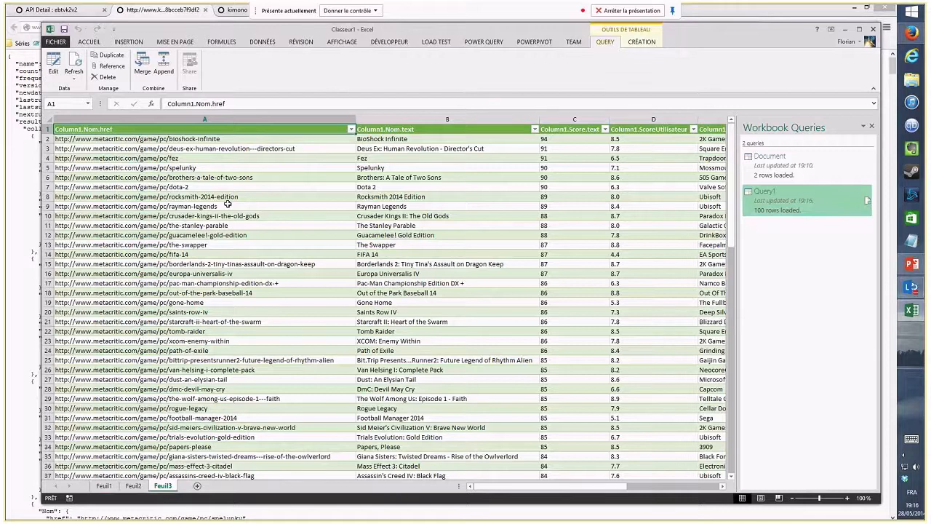
{"action": "key", "text": "super+Up"}
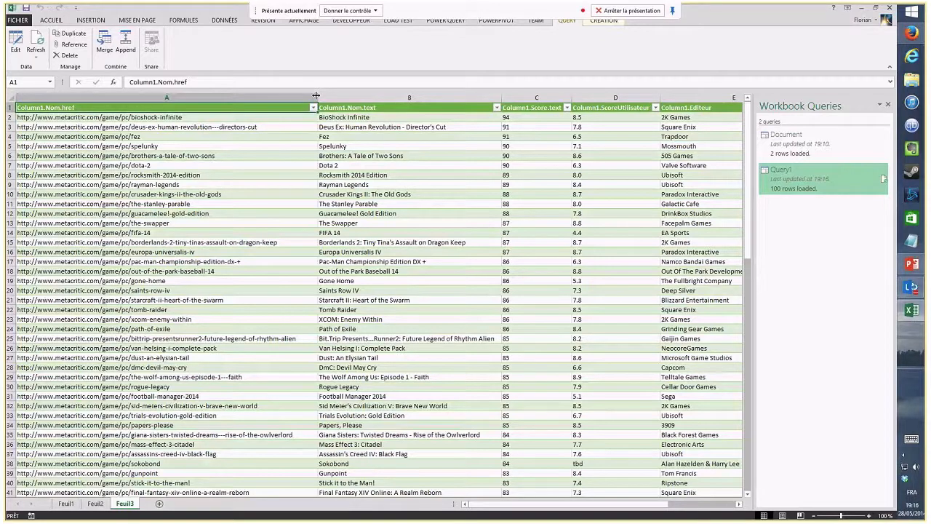
{"action": "key", "text": "super+Down"}
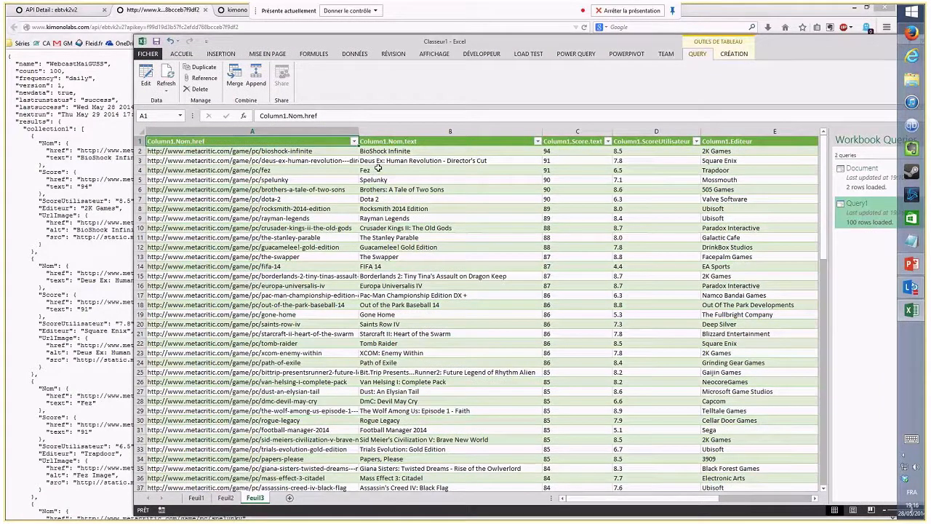
{"action": "key", "text": "super+Right"}
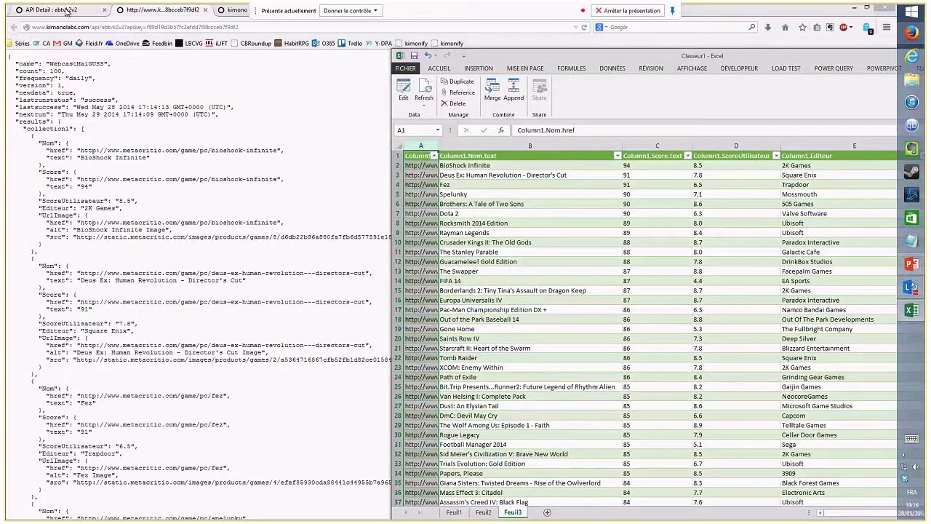
{"action": "left_click_drag", "start_coordinate": [67, 11], "coordinate": [375, 267]}
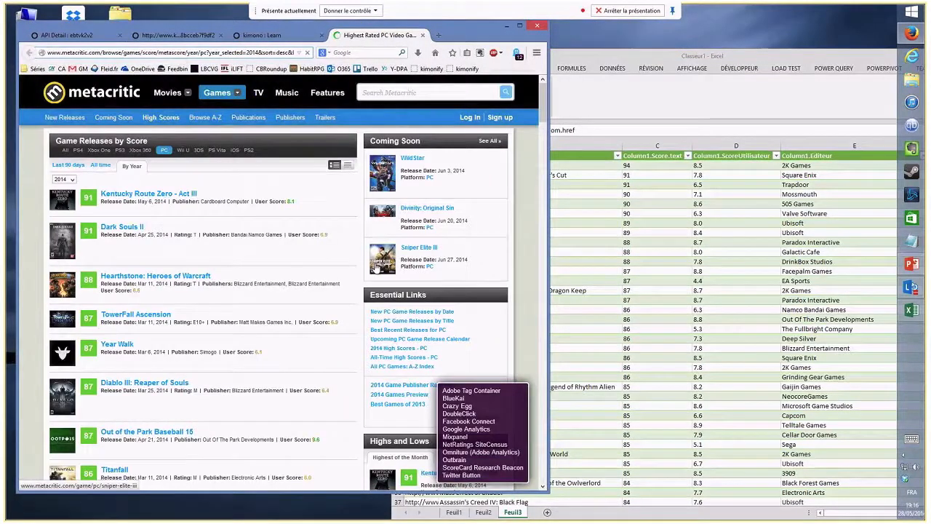
{"action": "left_click", "coordinate": [666, 57]}
{"action": "left_click_drag", "start_coordinate": [676, 56], "coordinate": [667, 36]}
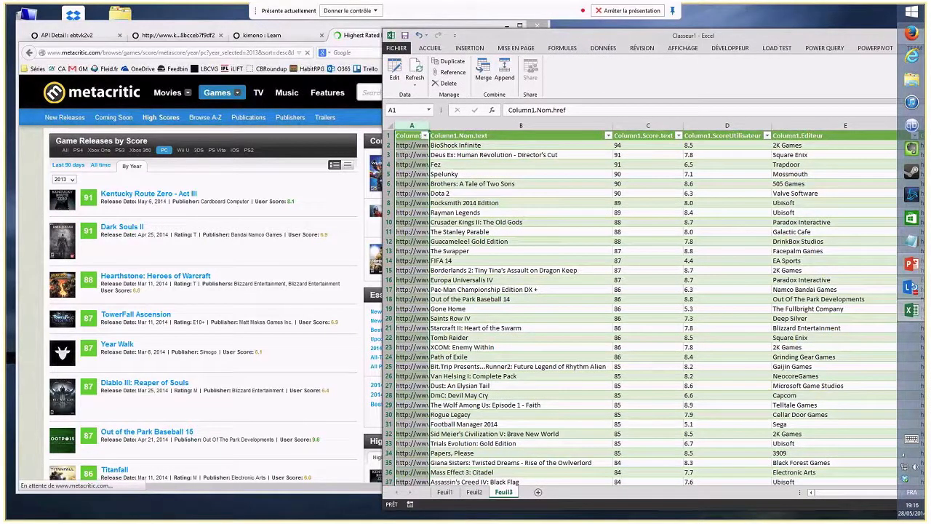
{"action": "left_click_drag", "start_coordinate": [667, 35], "coordinate": [665, 35]}
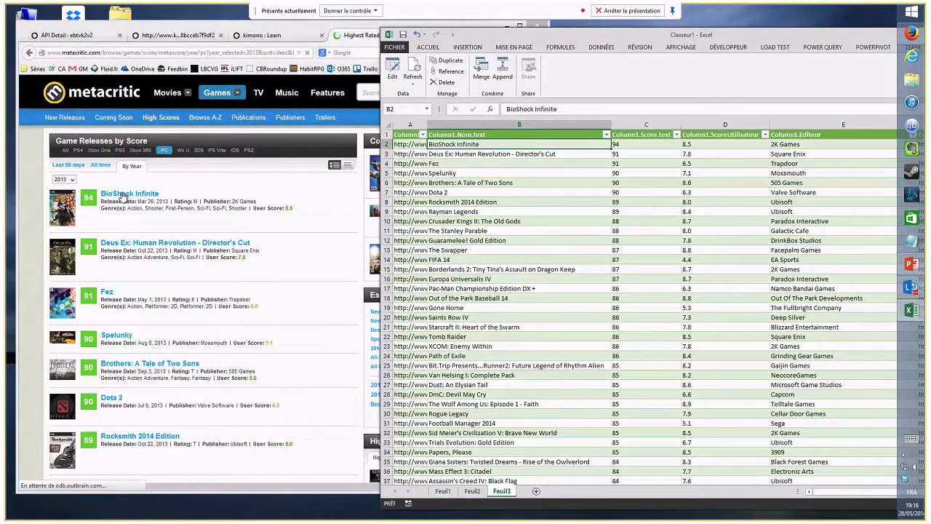
Compare the loaded titles, scores and user scores with the Metacritic 2013 list, keeping the Excel window beside the page
{"action": "left_click", "coordinate": [725, 212]}
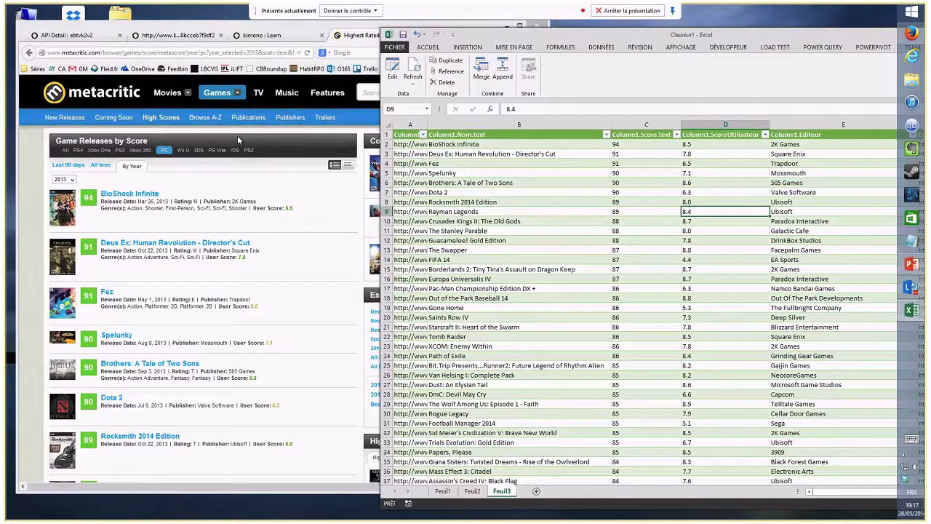
{"action": "left_click", "coordinate": [670, 141]}
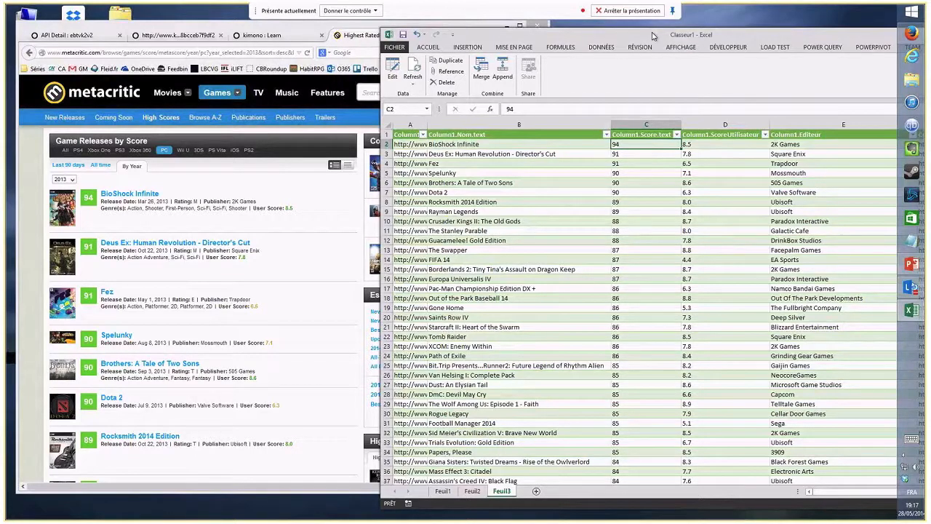
{"action": "left_click_drag", "start_coordinate": [651, 32], "coordinate": [686, 24]}
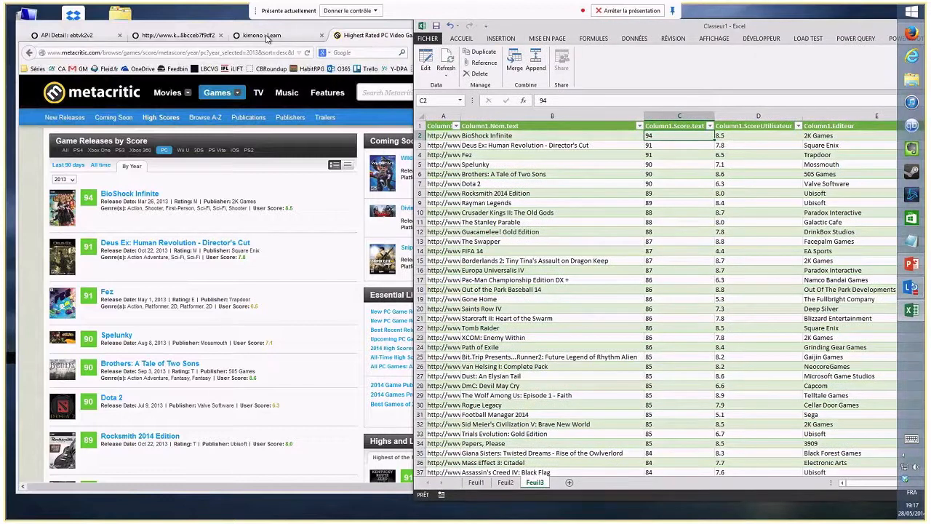
Find the year_selected URL parameter and its append syntax in the WebcastMaiGUSS API's usage instructions on kimono
{"action": "left_click", "coordinate": [267, 38]}
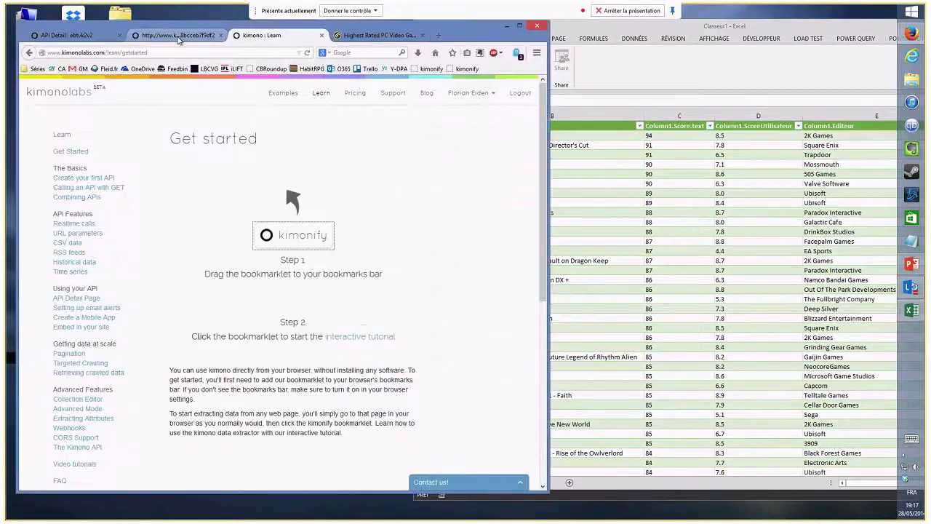
{"action": "left_click", "coordinate": [178, 36]}
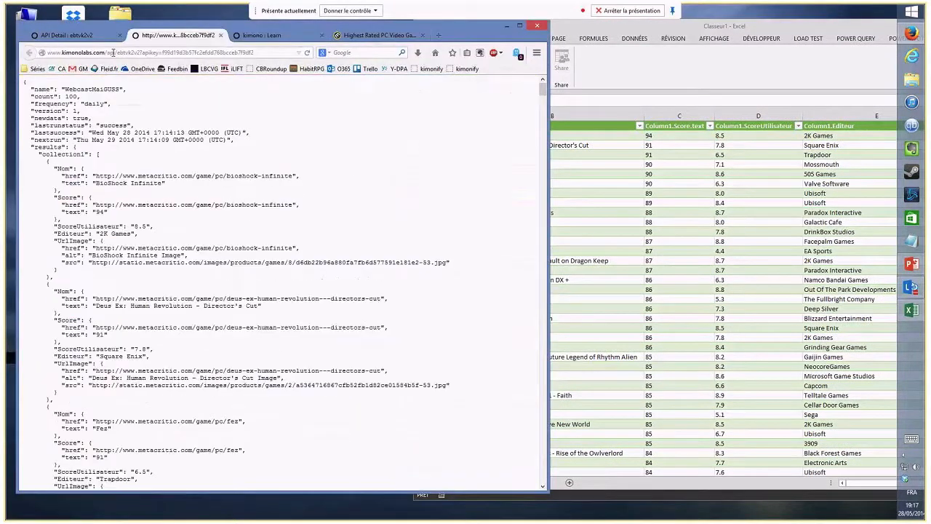
{"action": "left_click", "coordinate": [64, 36]}
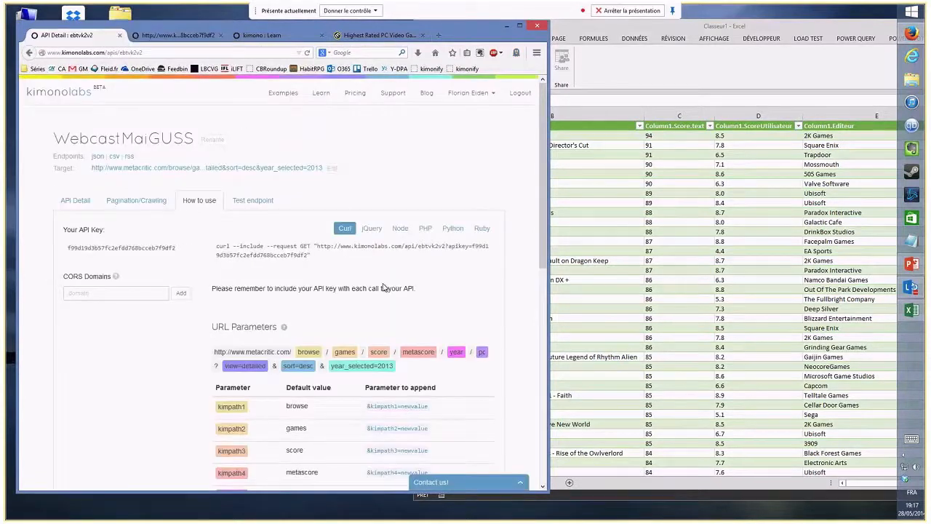
{"action": "scroll", "coordinate": [383, 288], "scroll_direction": "down", "scroll_amount": 1}
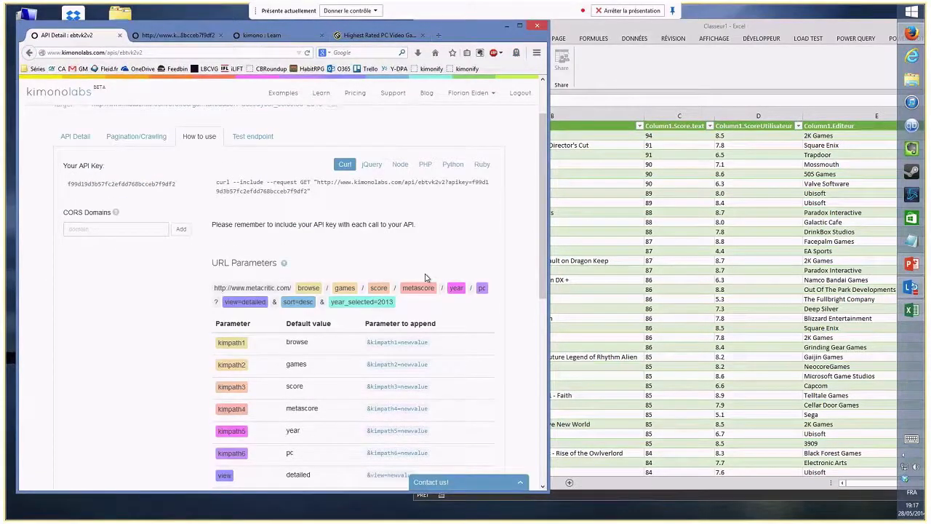
{"action": "scroll", "coordinate": [426, 278], "scroll_direction": "down", "scroll_amount": 1}
{"action": "left_click_drag", "start_coordinate": [393, 256], "coordinate": [332, 256]}
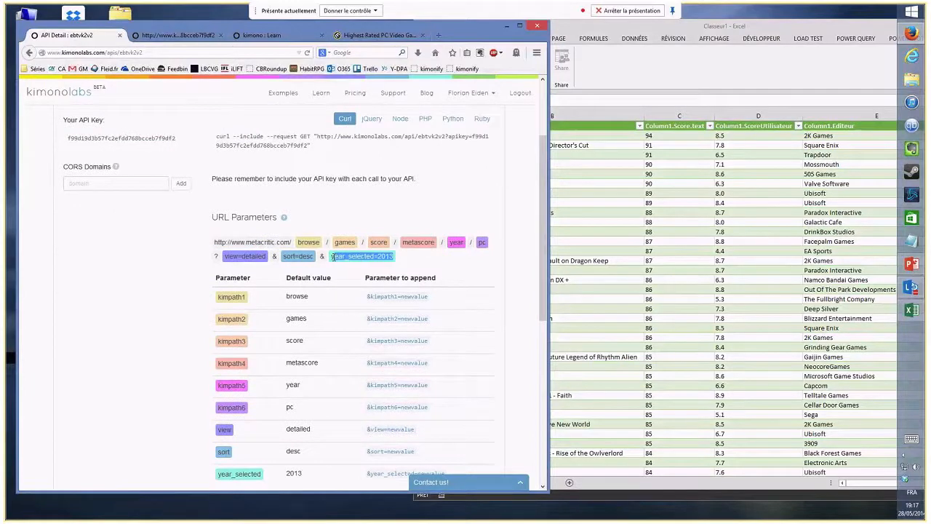
{"action": "left_click", "coordinate": [428, 265]}
{"action": "scroll", "coordinate": [425, 267], "scroll_direction": "down", "scroll_amount": 2}
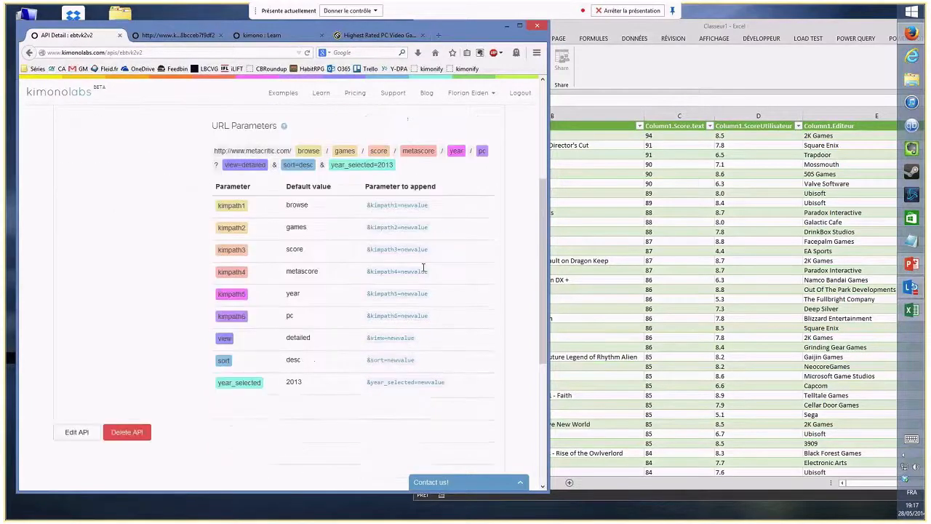
{"action": "scroll", "coordinate": [442, 369], "scroll_direction": "down", "scroll_amount": 1}
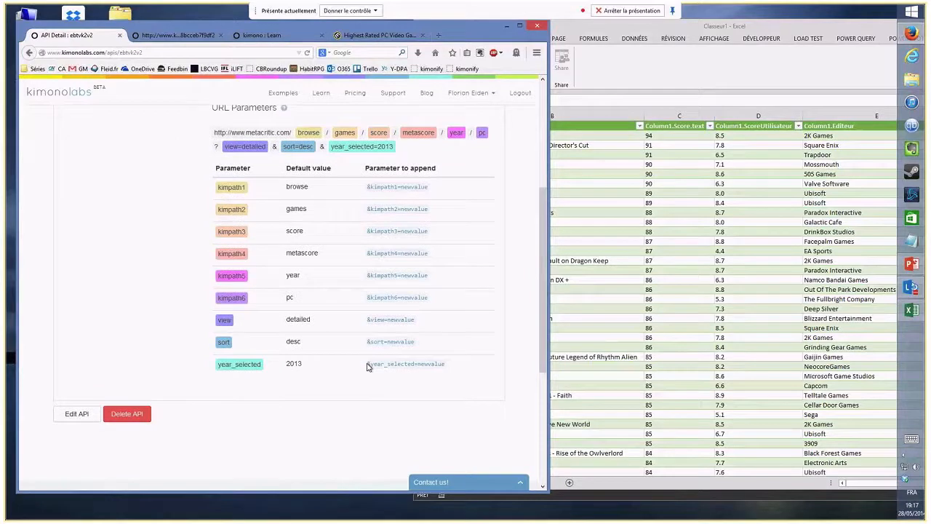
{"action": "left_click_drag", "start_coordinate": [367, 366], "coordinate": [444, 366]}
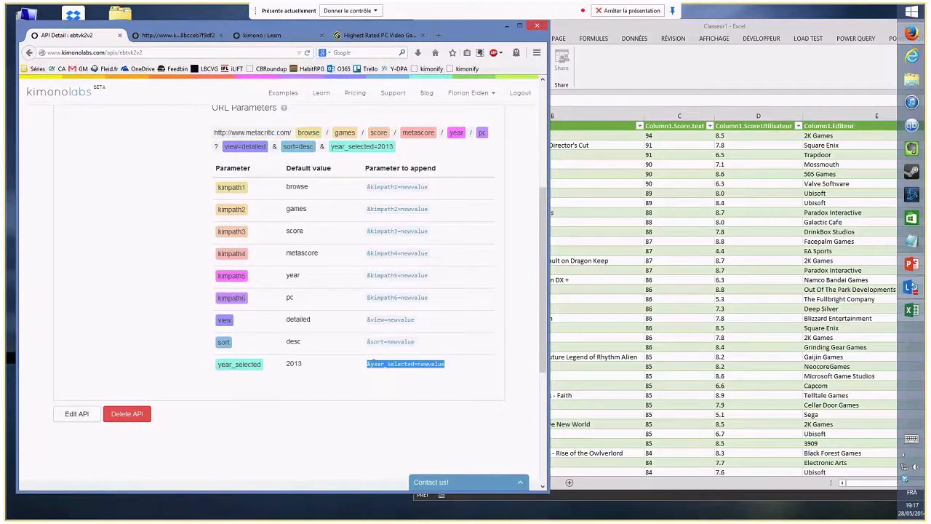
Request the kimono JSON endpoint with &year_selected=2014 appended to its address, in a maximized browser window
{"action": "left_click", "coordinate": [174, 36]}
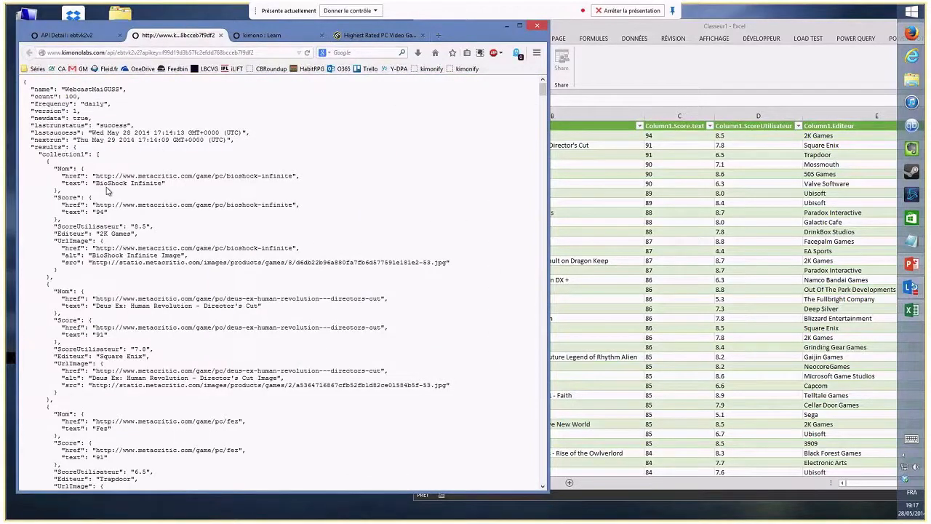
{"action": "left_click", "coordinate": [300, 54]}
{"action": "left_click", "coordinate": [300, 54]}
{"action": "left_click_drag", "start_coordinate": [311, 54], "coordinate": [345, 54]}
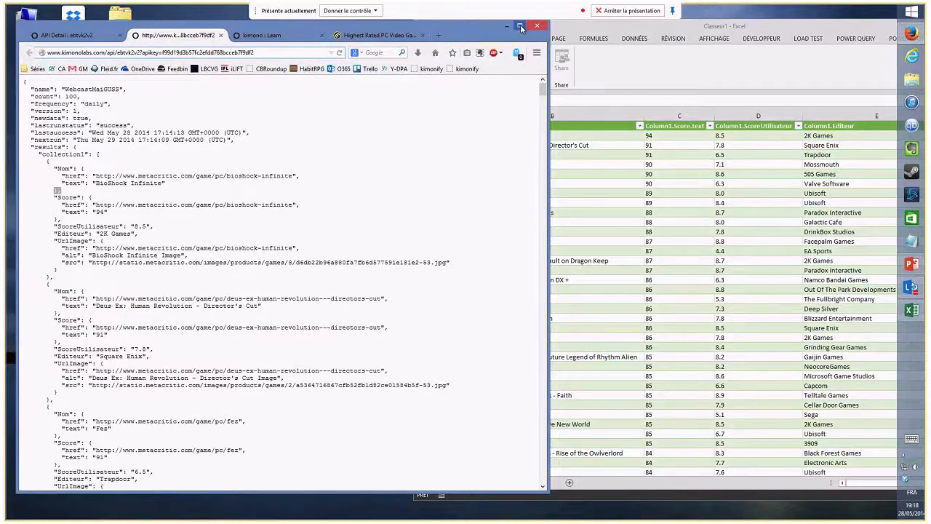
{"action": "left_click", "coordinate": [521, 28]}
{"action": "double_click", "coordinate": [292, 27]}
{"action": "type", "text": "2014"}
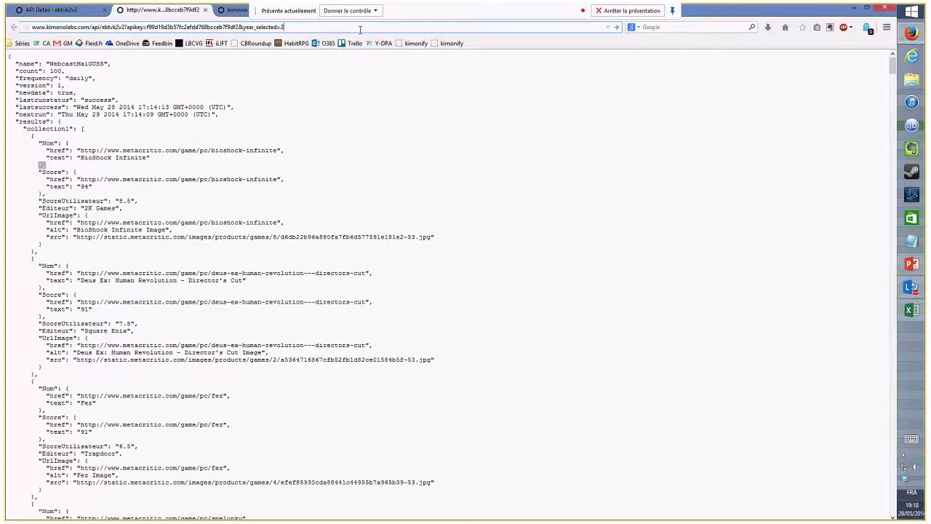
{"action": "key", "text": "Return"}
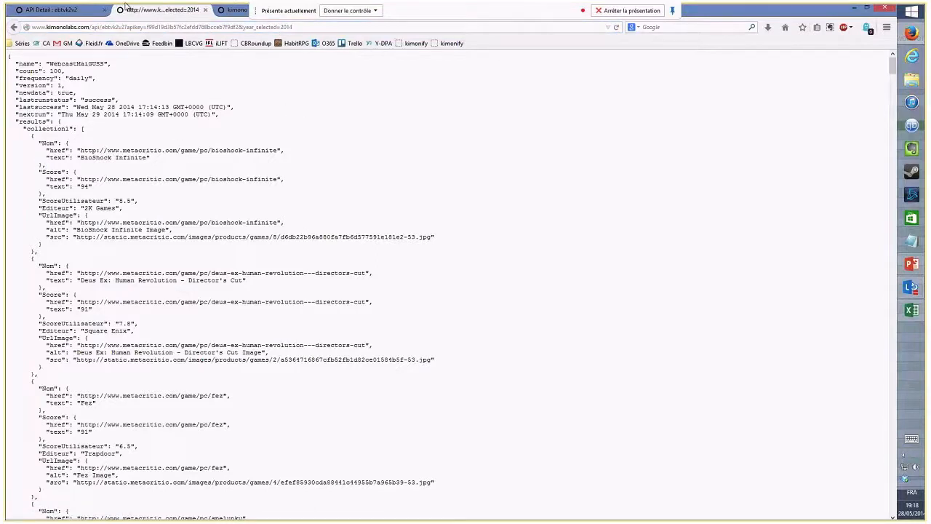
Check the endpoint address in the API's curl example and resend the year_selected=2014 request
{"action": "left_click", "coordinate": [85, 15]}
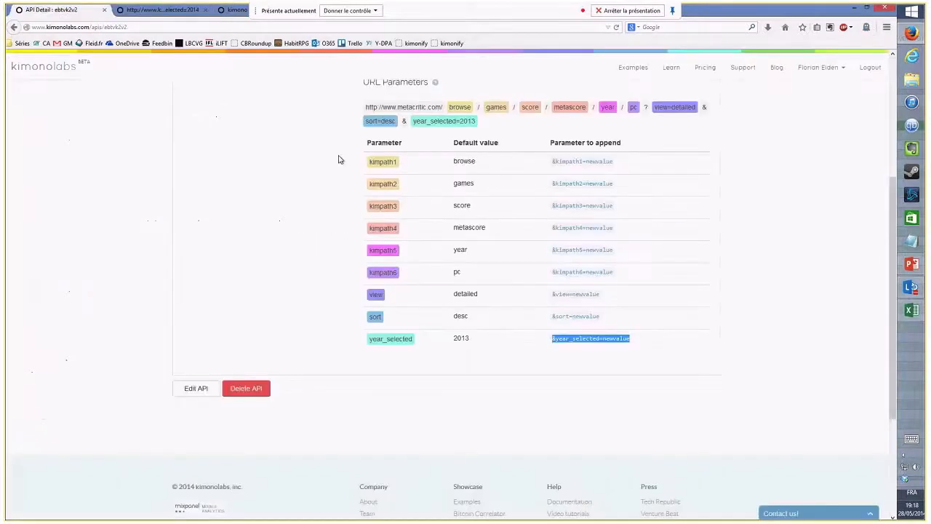
{"action": "left_click", "coordinate": [338, 160]}
{"action": "scroll", "coordinate": [335, 175], "scroll_direction": "up", "scroll_amount": 3}
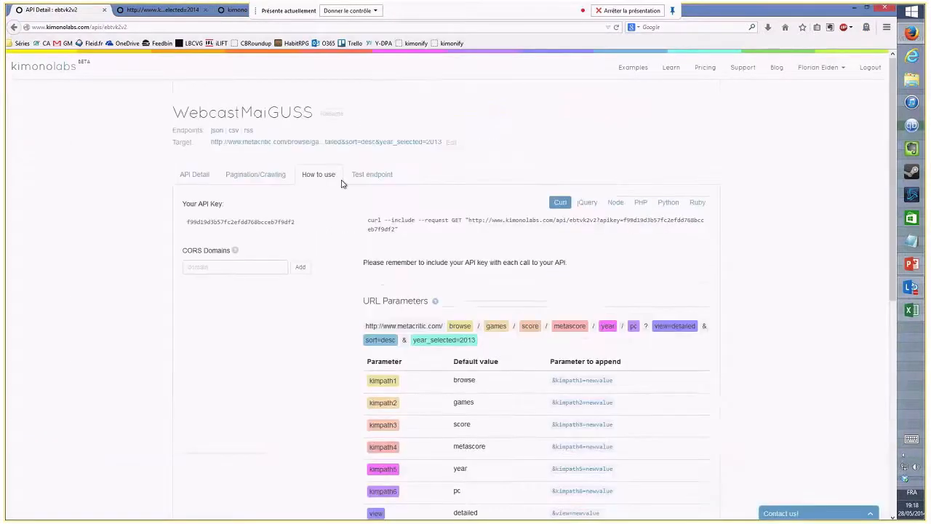
{"action": "left_click_drag", "start_coordinate": [468, 219], "coordinate": [396, 230]}
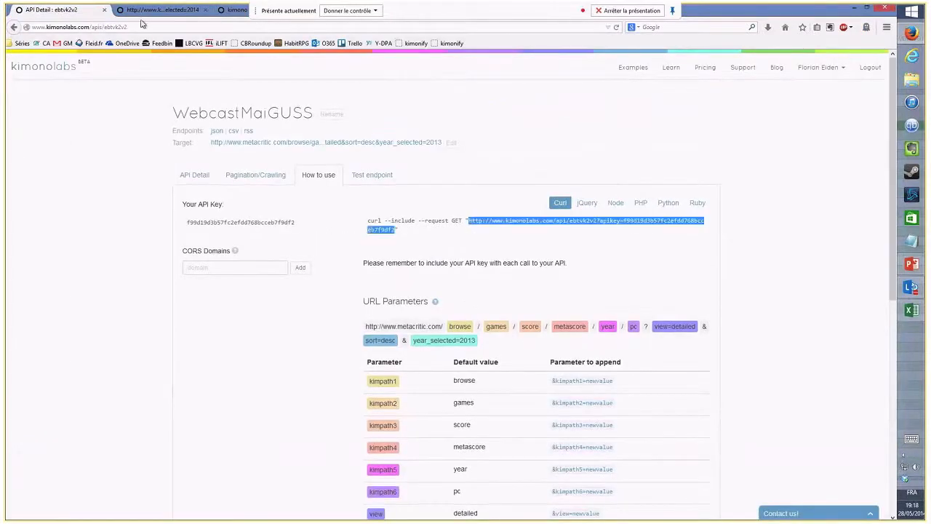
{"action": "left_click", "coordinate": [142, 10]}
{"action": "left_click_drag", "start_coordinate": [241, 28], "coordinate": [31, 30]}
{"action": "key", "text": "Return"}
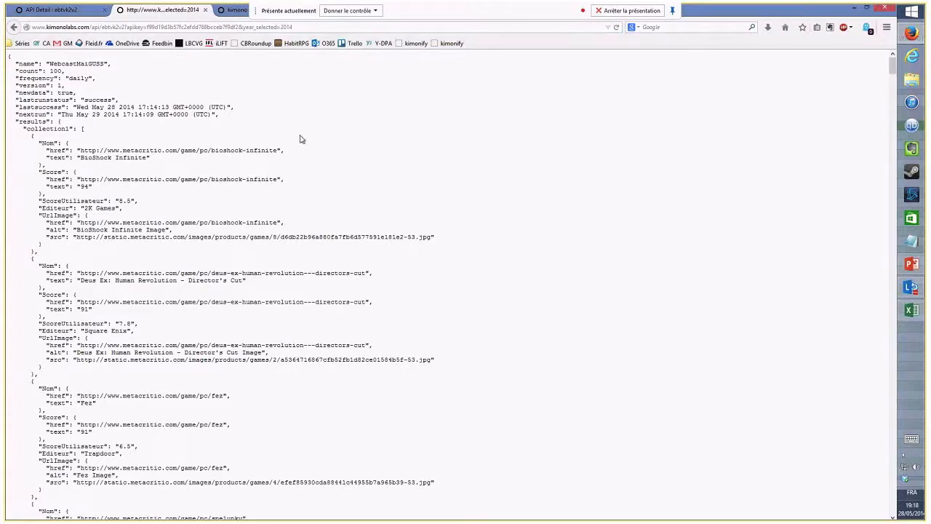
Set the WebcastMaiGUSS API's update frequency to Real time
{"action": "left_click", "coordinate": [65, 11]}
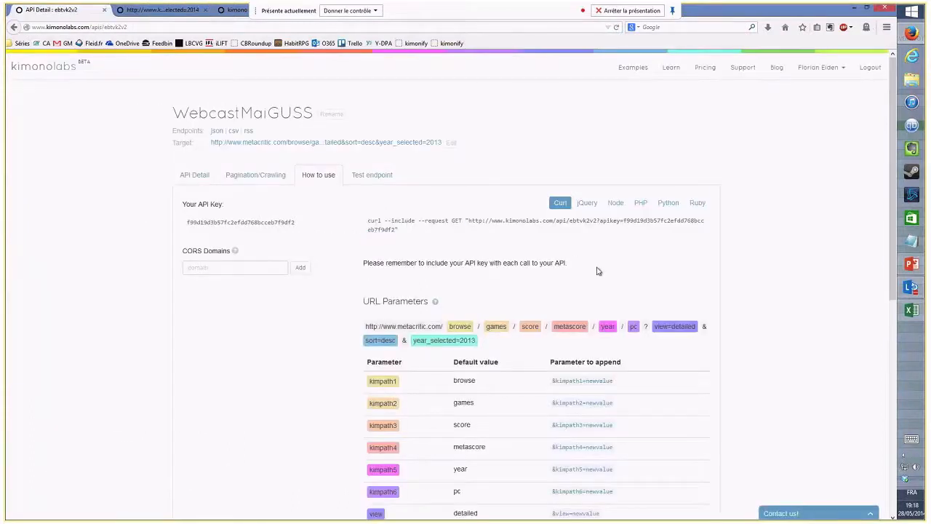
{"action": "left_click", "coordinate": [196, 173]}
{"action": "left_click", "coordinate": [647, 270]}
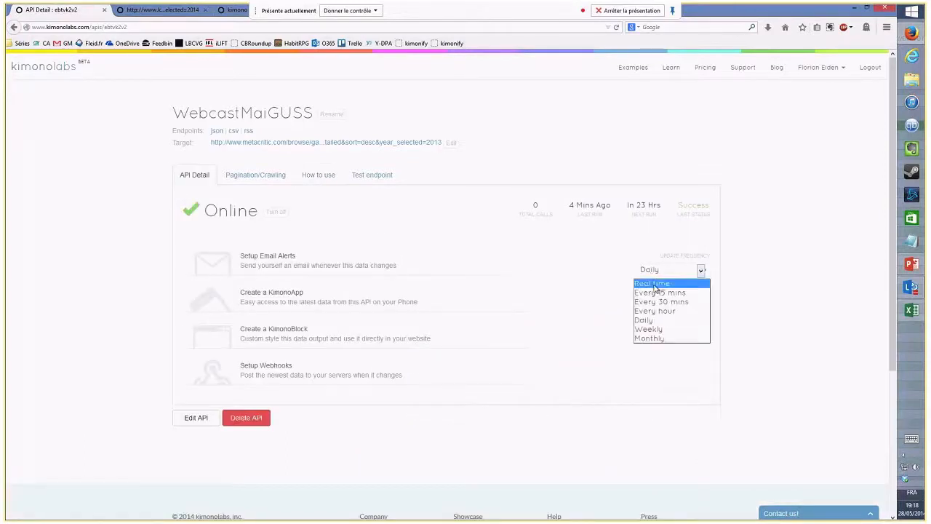
{"action": "left_click", "coordinate": [639, 271]}
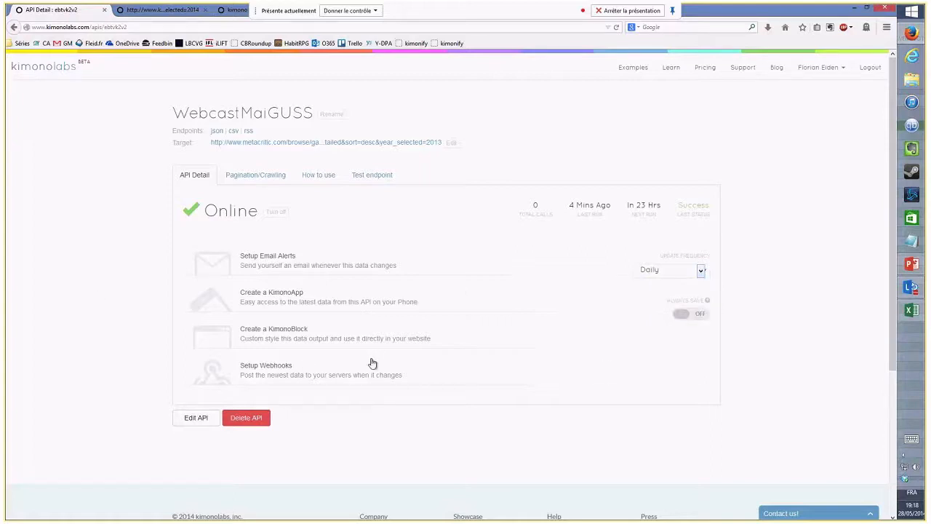
{"action": "left_click", "coordinate": [649, 275]}
{"action": "left_click", "coordinate": [657, 284]}
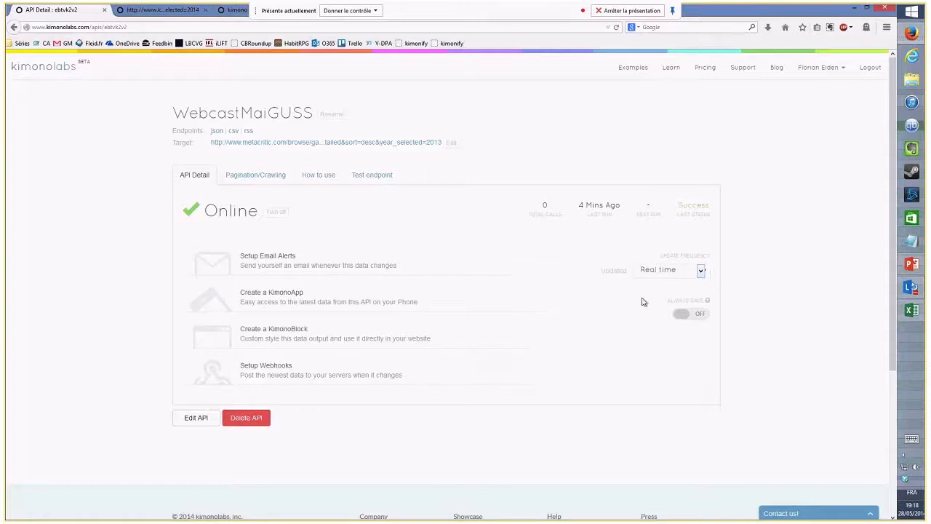
Reload the JSON request for year_selected=2014 and check the first three games' names and the third game's publisher
{"action": "left_click", "coordinate": [169, 11]}
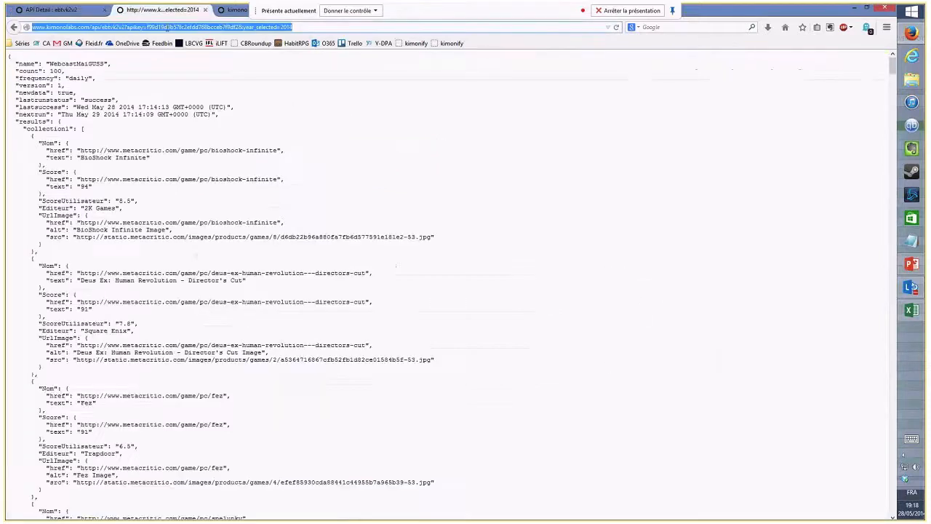
{"action": "key", "text": "Return"}
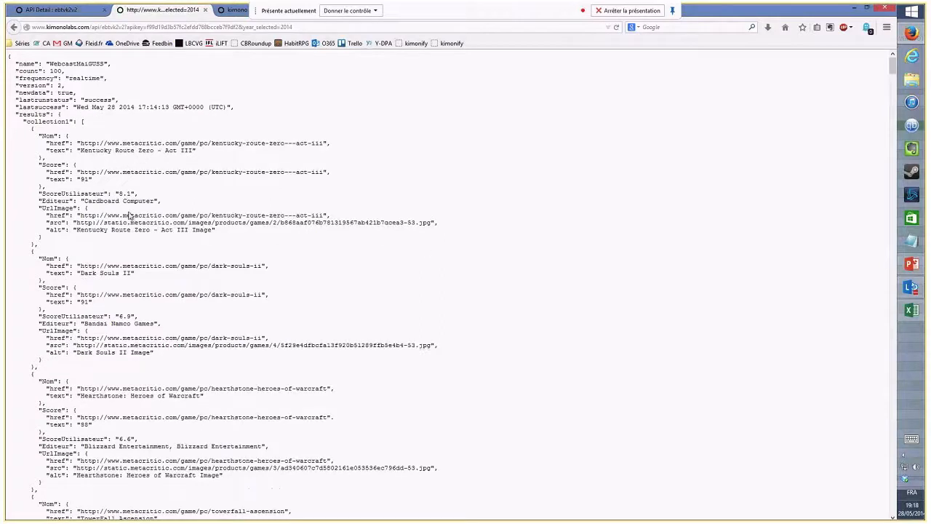
{"action": "left_click_drag", "start_coordinate": [77, 150], "coordinate": [194, 150]}
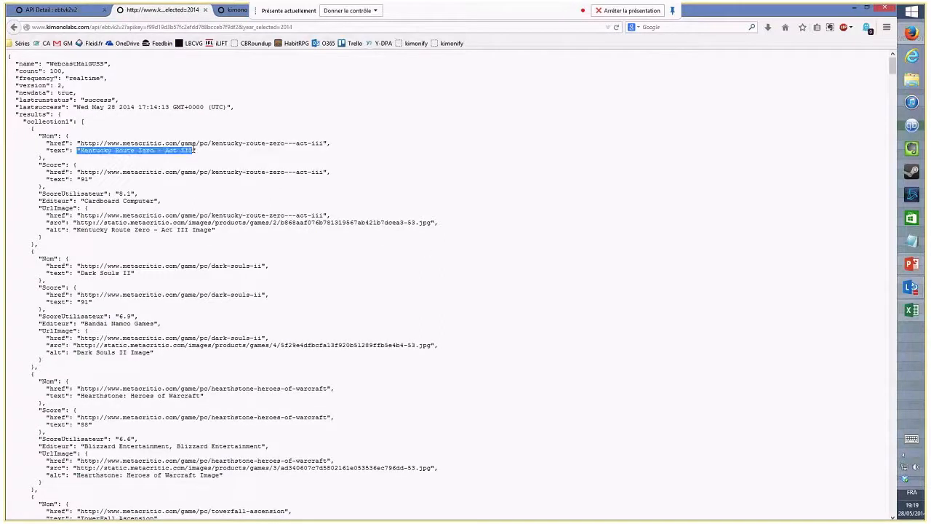
{"action": "mouse_move", "coordinate": [127, 273]}
{"action": "left_mouse_down"}
{"action": "mouse_move", "coordinate": [96, 274]}
{"action": "mouse_move", "coordinate": [131, 281]}
{"action": "left_mouse_up"}
{"action": "left_click_drag", "start_coordinate": [200, 396], "coordinate": [89, 400]}
{"action": "left_click_drag", "start_coordinate": [127, 446], "coordinate": [130, 446]}
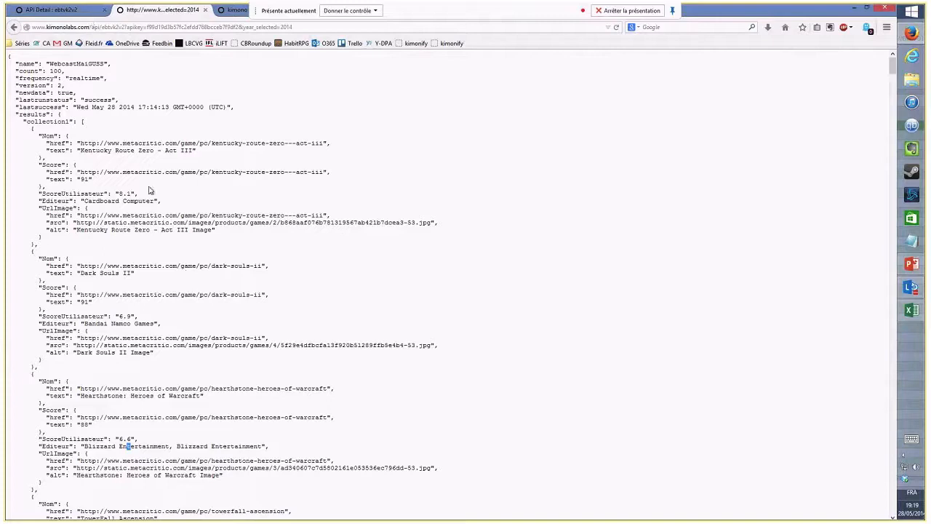
Review the year_selected=2014 parameter in the JSON request address and return to the Excel workbook with the 2013 results
{"action": "left_click", "coordinate": [912, 311]}
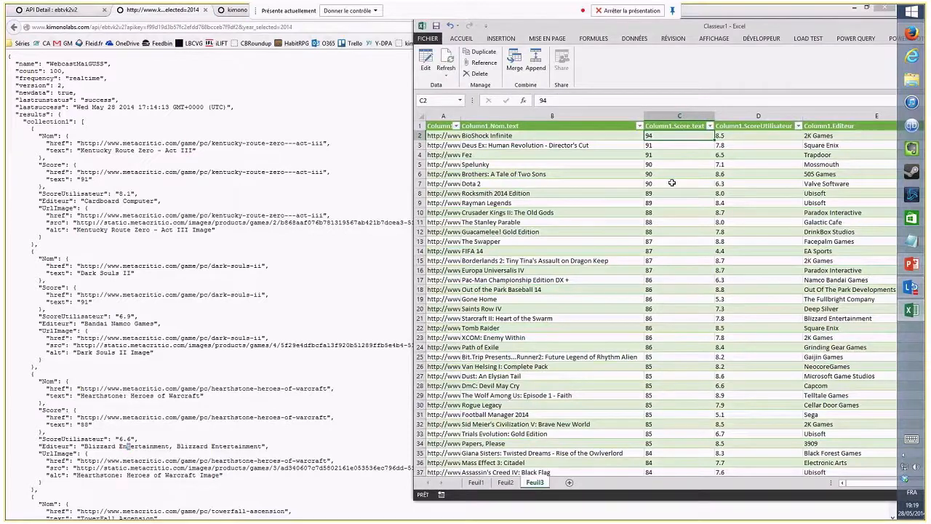
{"action": "key", "text": "alt+Tab"}
{"action": "left_click_drag", "start_coordinate": [293, 27], "coordinate": [260, 26]}
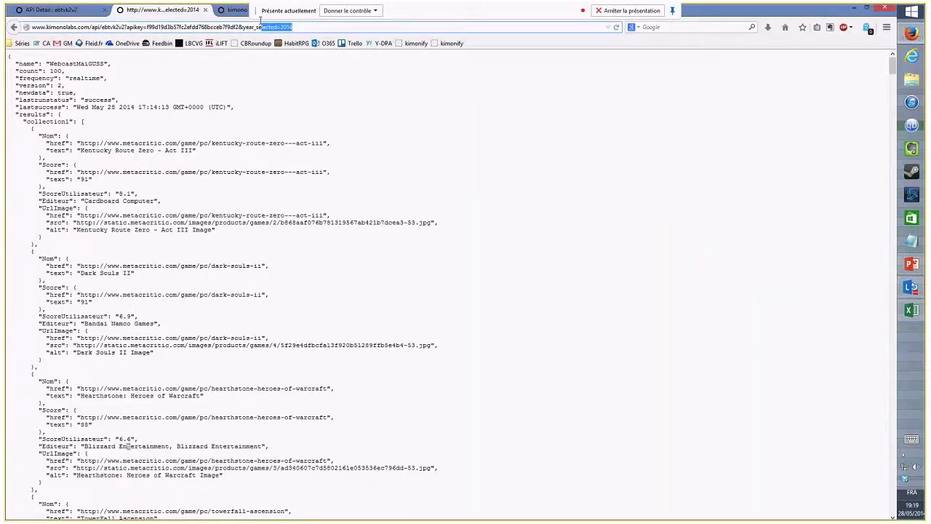
{"action": "left_click", "coordinate": [911, 313]}
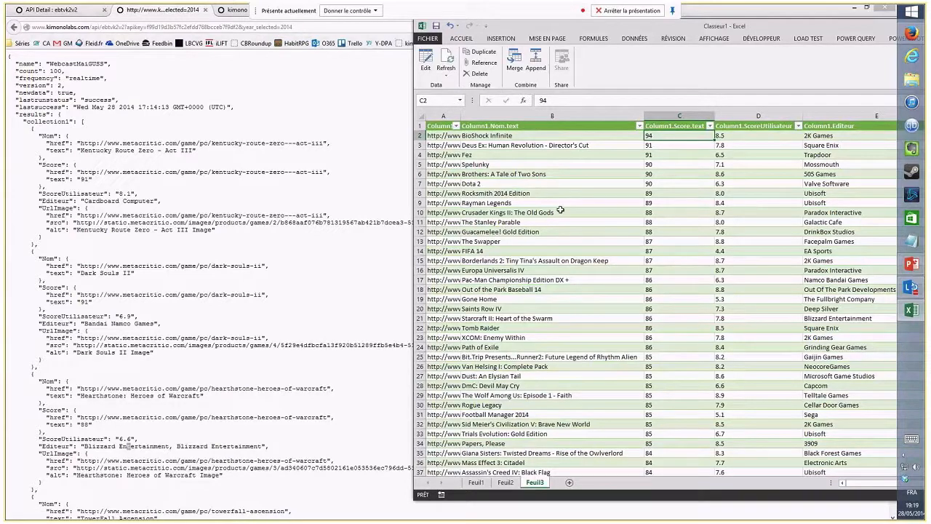
Switch from Excel to the browser, open the WebcastMaiGUSS API's pagination and crawling settings, and un-maximize the browser window
{"action": "left_click", "coordinate": [382, 234]}
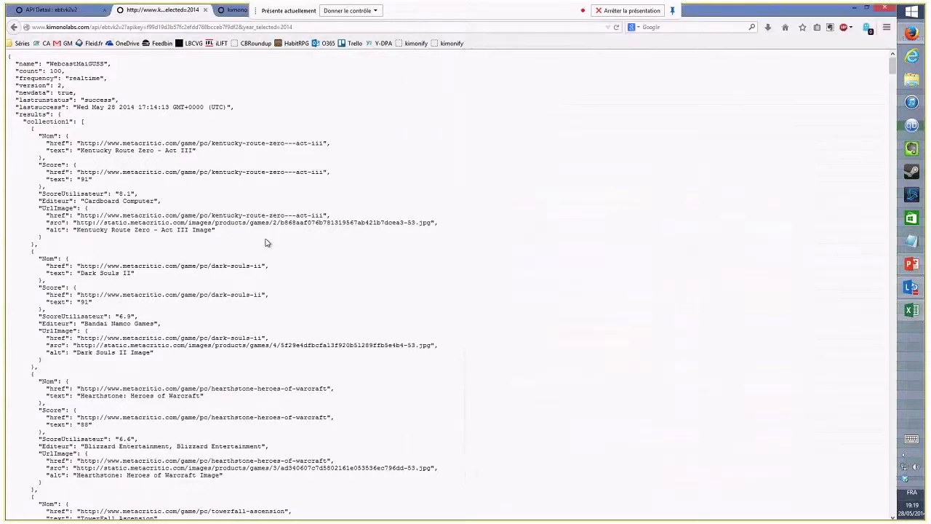
{"action": "left_click", "coordinate": [58, 11]}
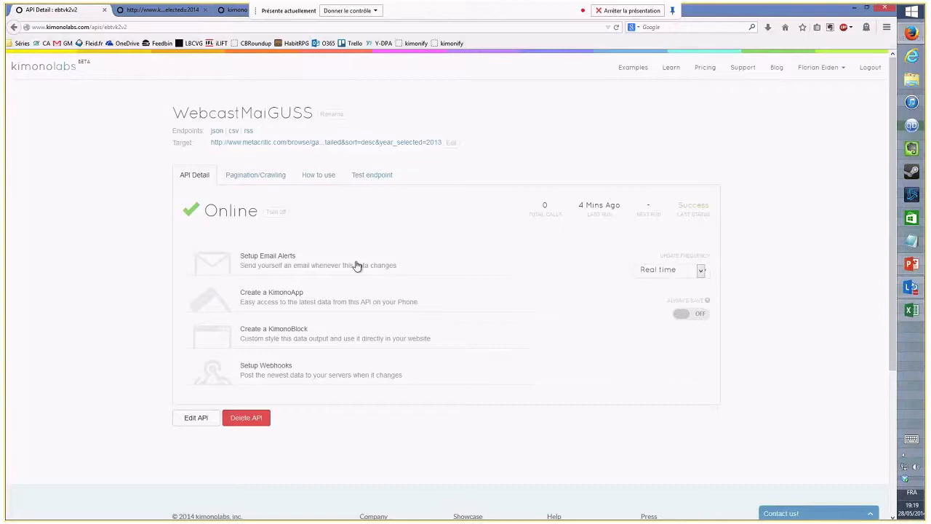
{"action": "left_click", "coordinate": [258, 175]}
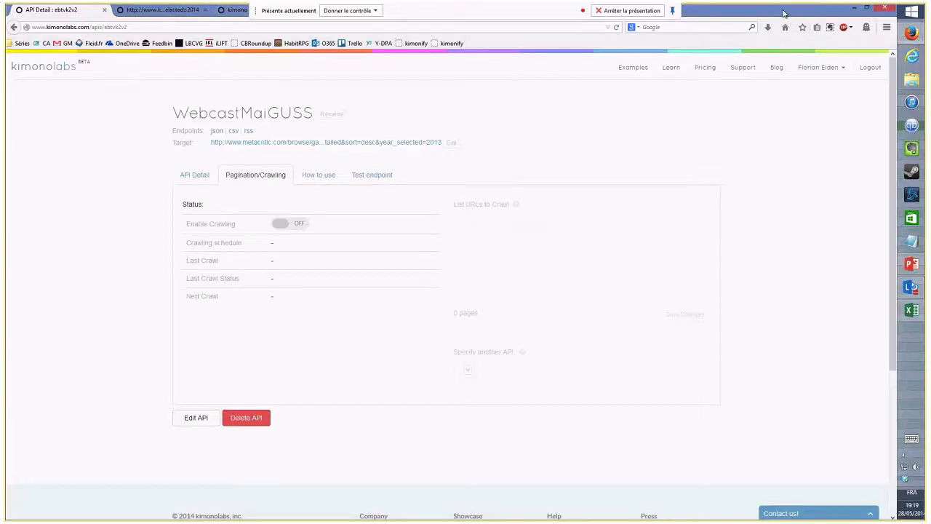
{"action": "left_click_drag", "start_coordinate": [783, 13], "coordinate": [393, 40]}
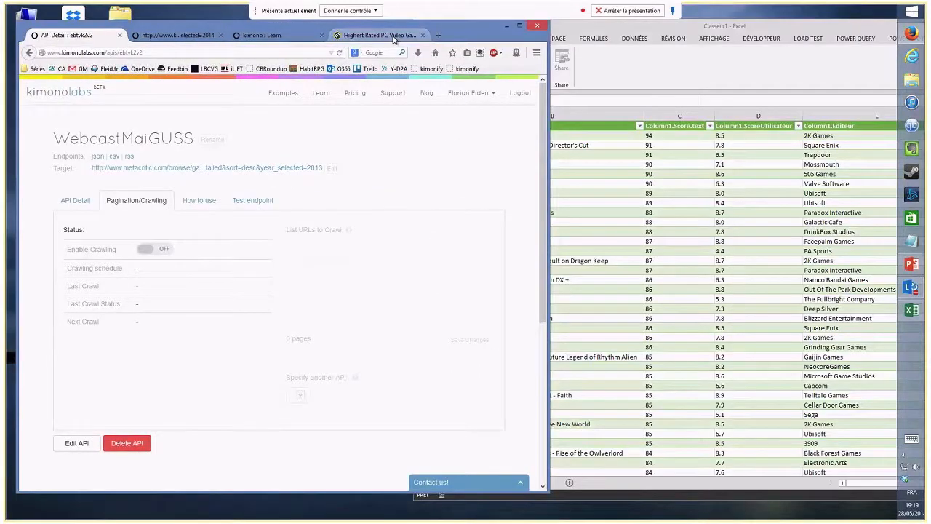
Examine the Metacritic 2013 PC game list down to the page links at its end to see how the results are paginated
{"action": "left_click", "coordinate": [386, 35]}
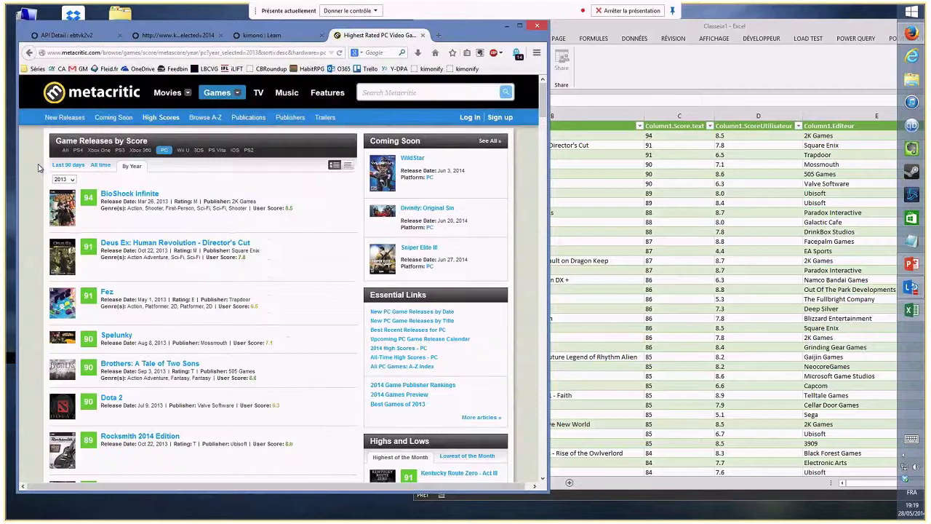
{"action": "scroll", "coordinate": [39, 172], "scroll_direction": "down", "scroll_amount": 5}
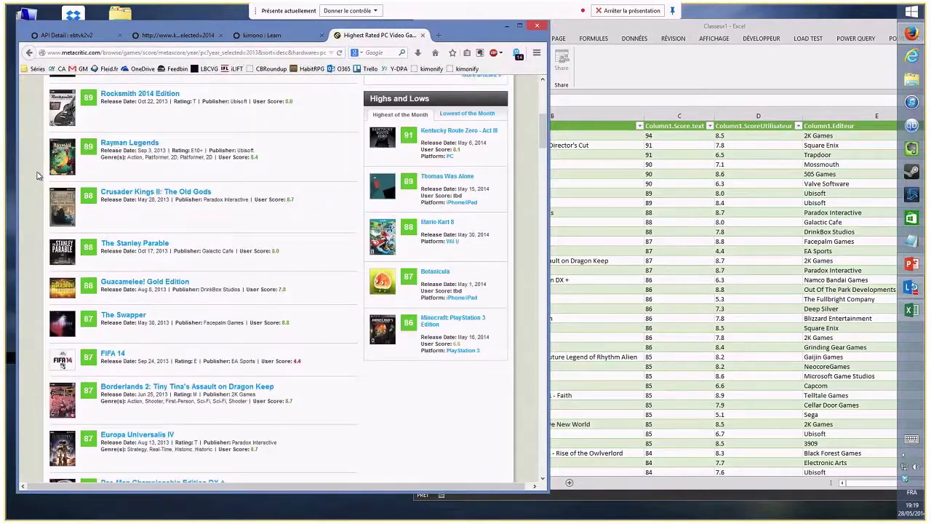
{"action": "scroll", "coordinate": [39, 178], "scroll_direction": "down", "scroll_amount": 7}
{"action": "scroll", "coordinate": [39, 179], "scroll_direction": "down", "scroll_amount": 15}
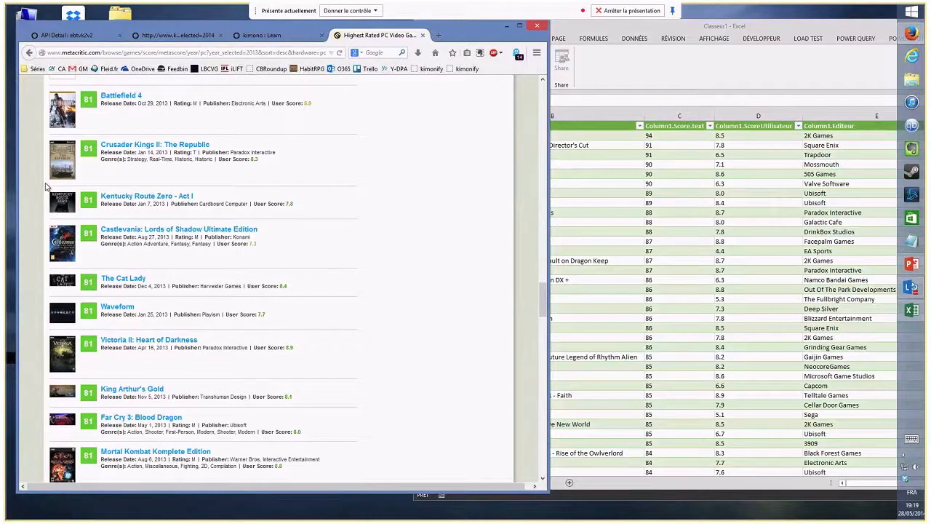
{"action": "scroll", "coordinate": [28, 214], "scroll_direction": "down", "scroll_amount": 10}
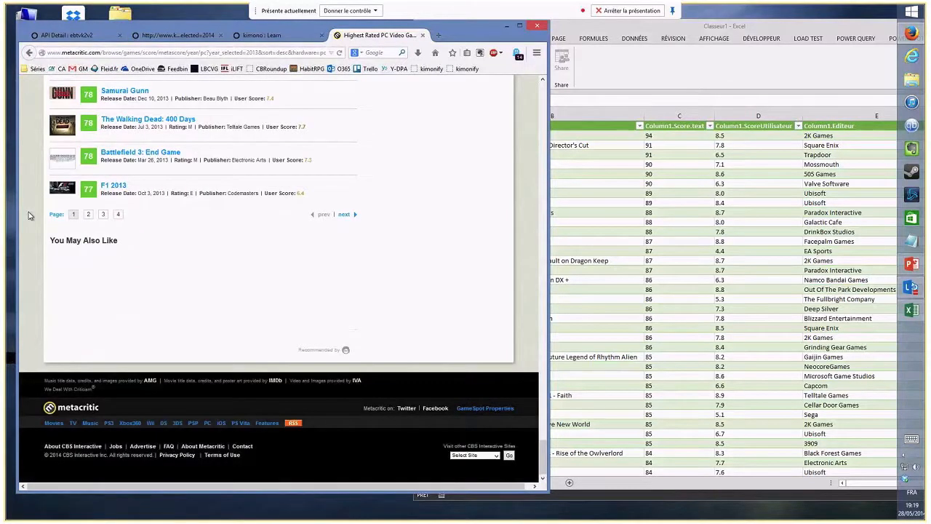
{"action": "scroll", "coordinate": [38, 201], "scroll_direction": "up", "scroll_amount": 3}
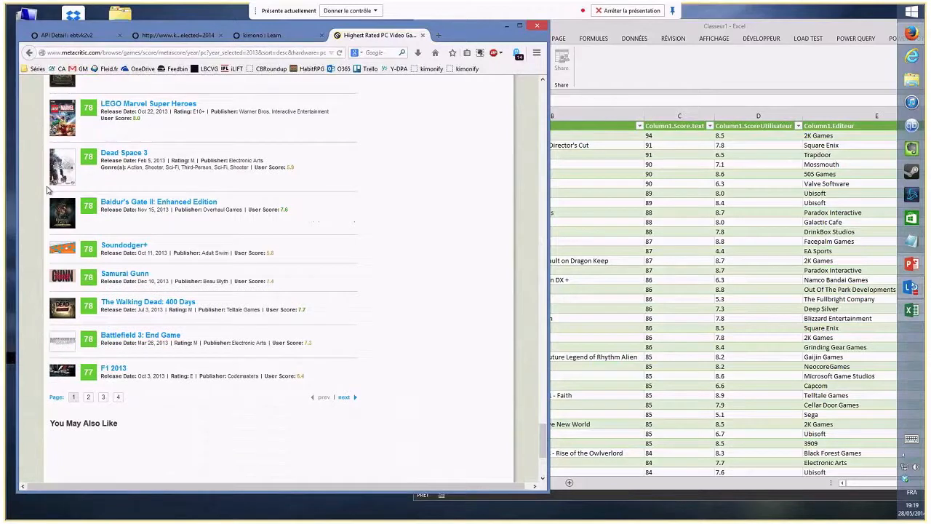
{"action": "scroll", "coordinate": [47, 190], "scroll_direction": "up", "scroll_amount": 1}
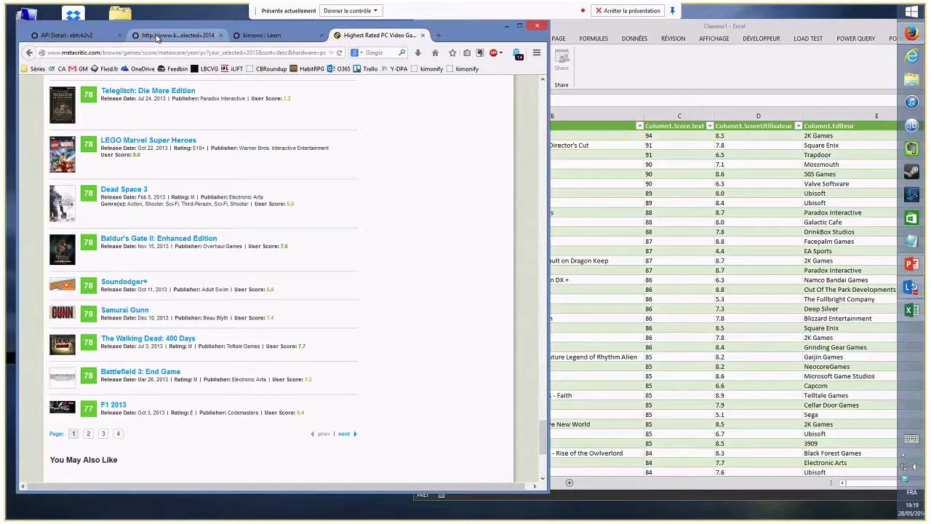
Return to the WebcastMaiGUSS API page, look over its URL parameters and open the API for editing in a wider browser window
{"action": "left_click", "coordinate": [162, 35]}
{"action": "left_click", "coordinate": [73, 35]}
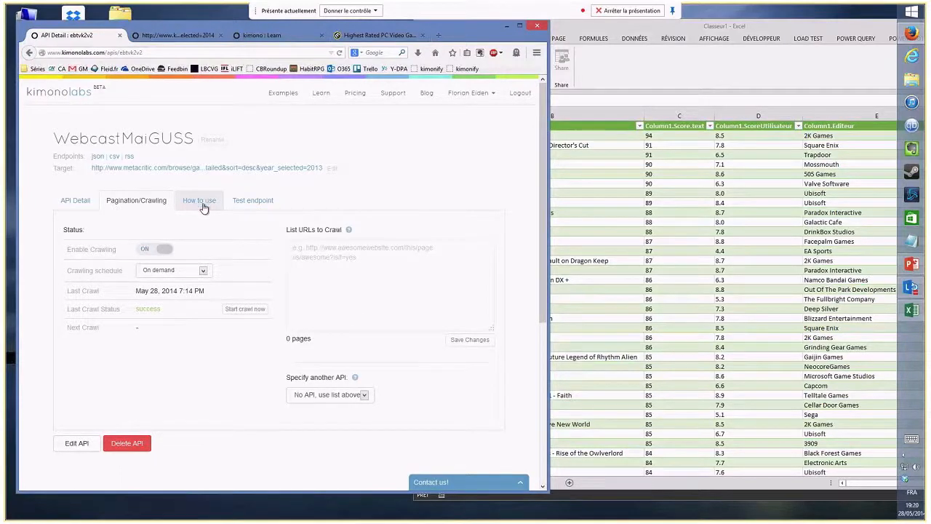
{"action": "left_click", "coordinate": [204, 203]}
{"action": "scroll", "coordinate": [170, 367], "scroll_direction": "down", "scroll_amount": 5}
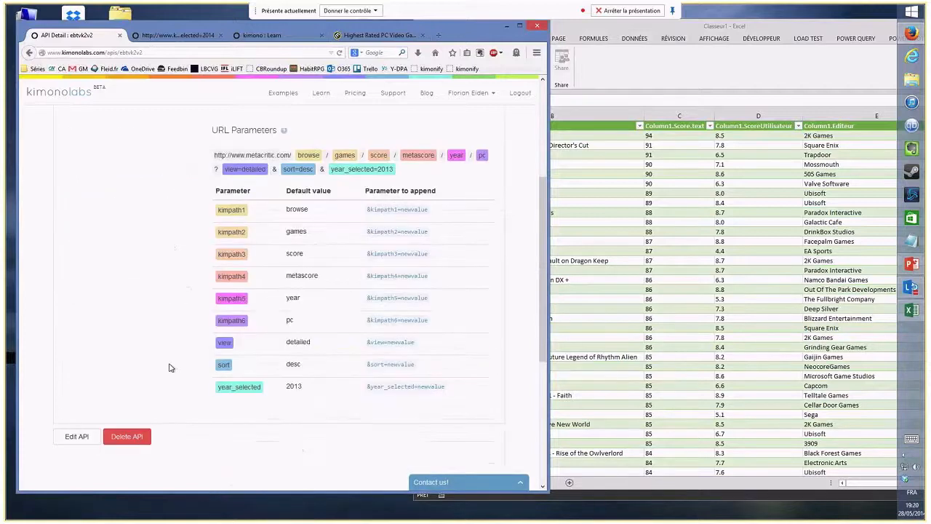
{"action": "left_click", "coordinate": [77, 414]}
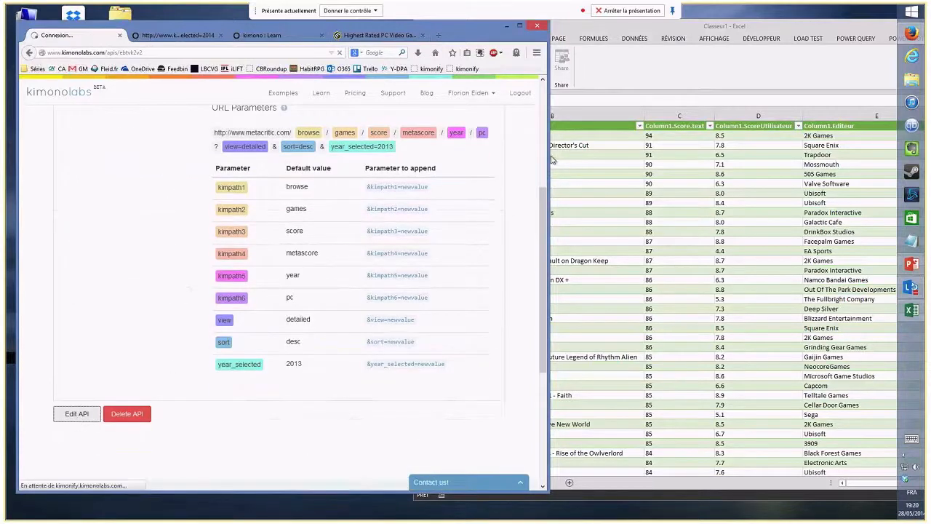
{"action": "left_click_drag", "start_coordinate": [550, 159], "coordinate": [796, 151]}
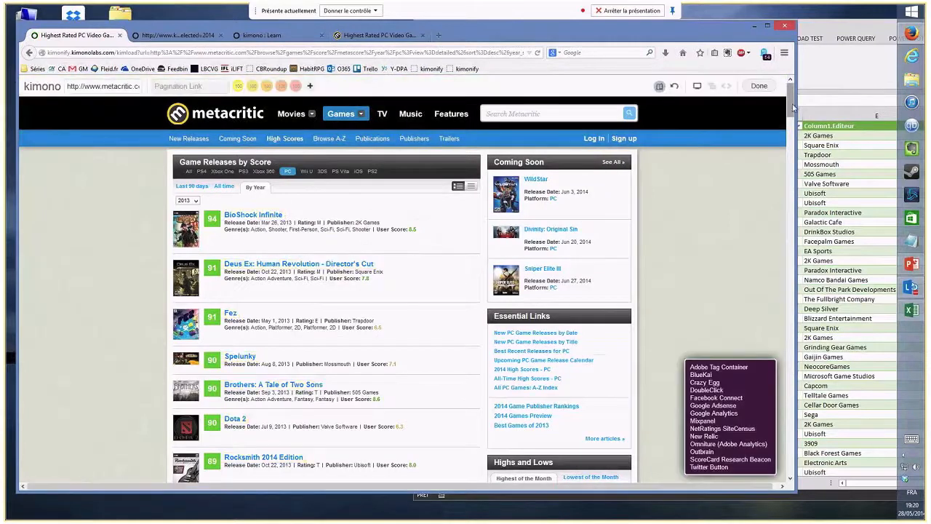
Mark the next link below the game list as the pagination link and save the API with on-demand crawling of 5 pages max
{"action": "left_click_drag", "start_coordinate": [792, 106], "coordinate": [788, 466]}
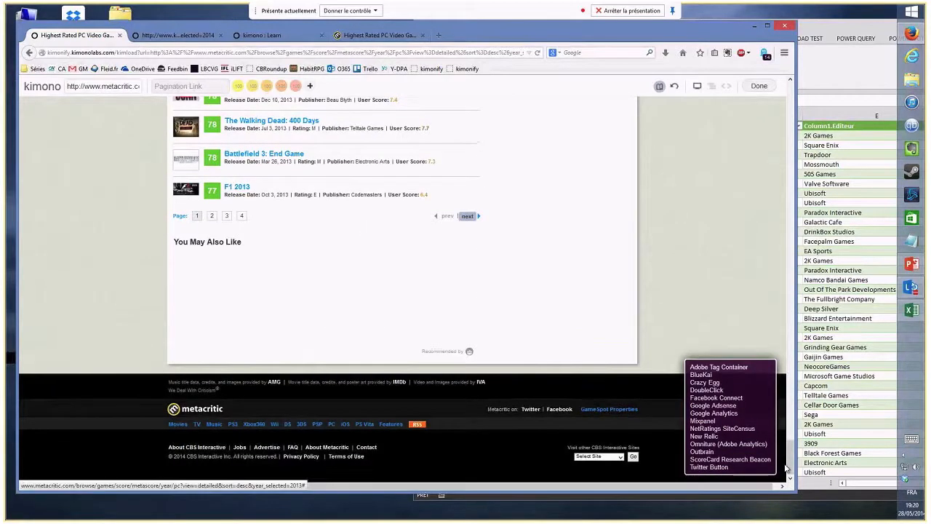
{"action": "left_click_drag", "start_coordinate": [793, 453], "coordinate": [759, 88]}
{"action": "left_click", "coordinate": [758, 86]}
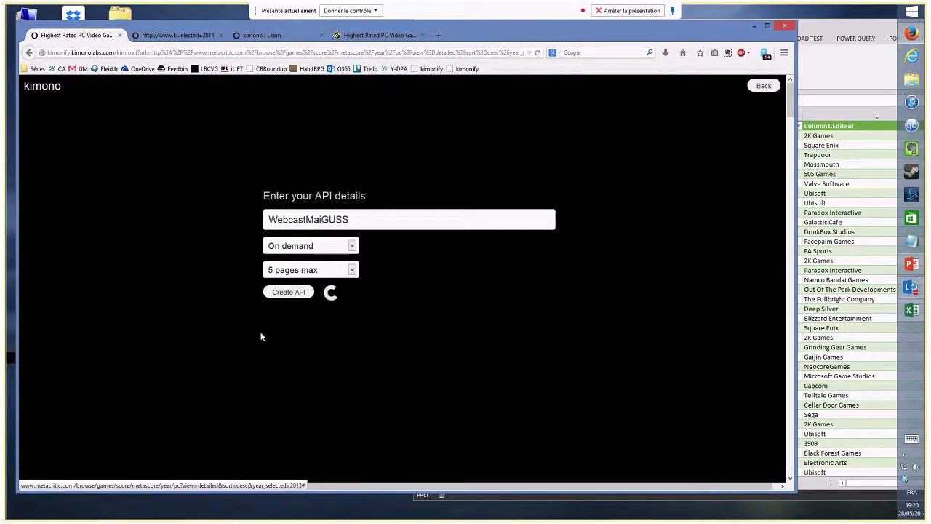
{"action": "left_click", "coordinate": [471, 196]}
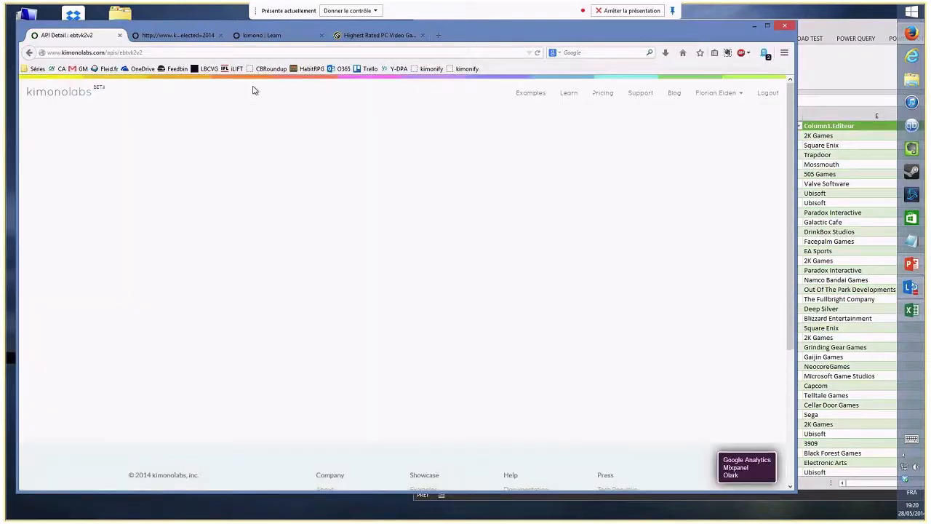
Remove the year_selected=2014 parameter from the JSON request address, resend it and check the result count
{"action": "left_click", "coordinate": [177, 40]}
{"action": "left_click_drag", "start_coordinate": [254, 53], "coordinate": [409, 56]}
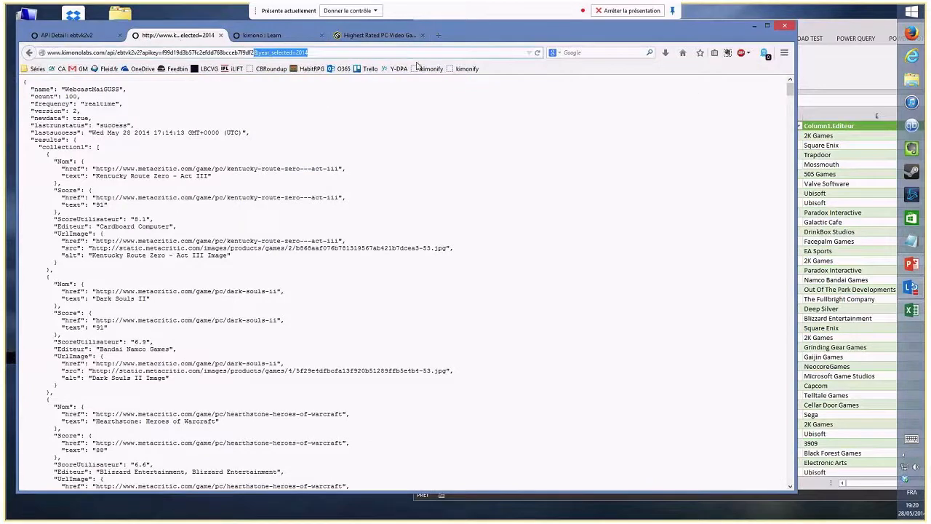
{"action": "key", "text": "BackSpace"}
{"action": "left_click", "coordinate": [75, 96]}
{"action": "double_click", "coordinate": [74, 96]}
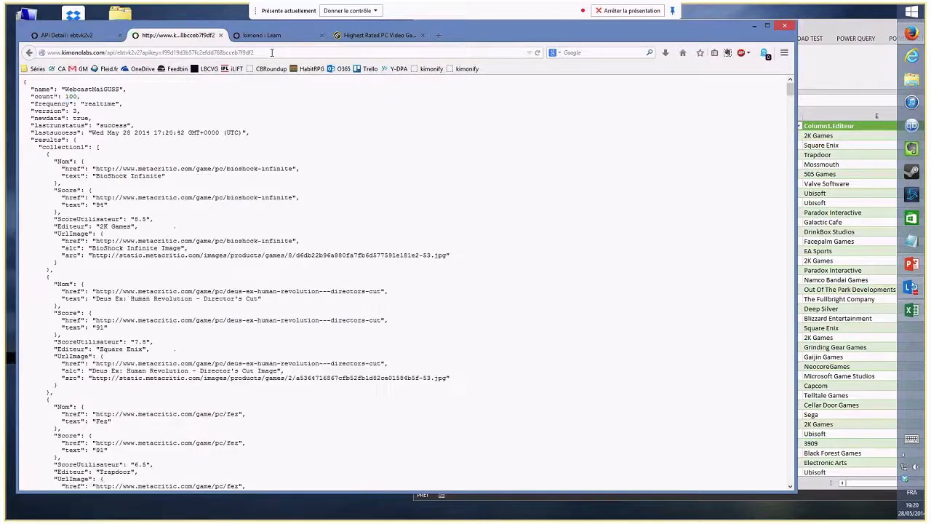
Start a crawl of the WebcastMaiGUSS API now and check its status
{"action": "left_click", "coordinate": [69, 35]}
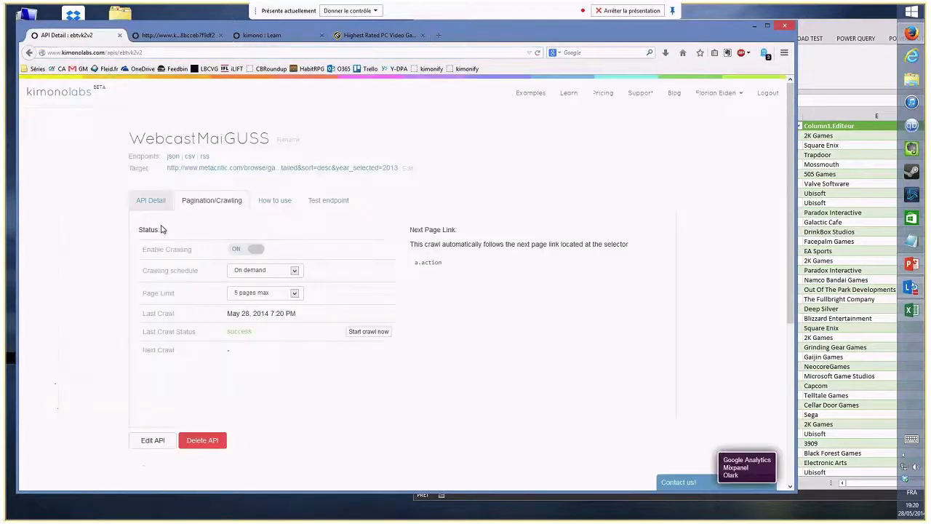
{"action": "left_click", "coordinate": [358, 332]}
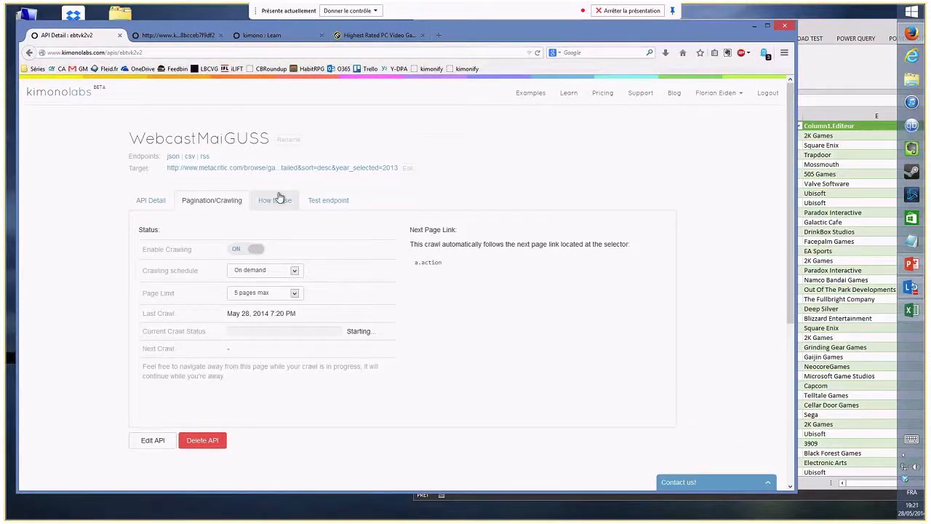
{"action": "left_click", "coordinate": [177, 36]}
{"action": "left_click", "coordinate": [90, 36]}
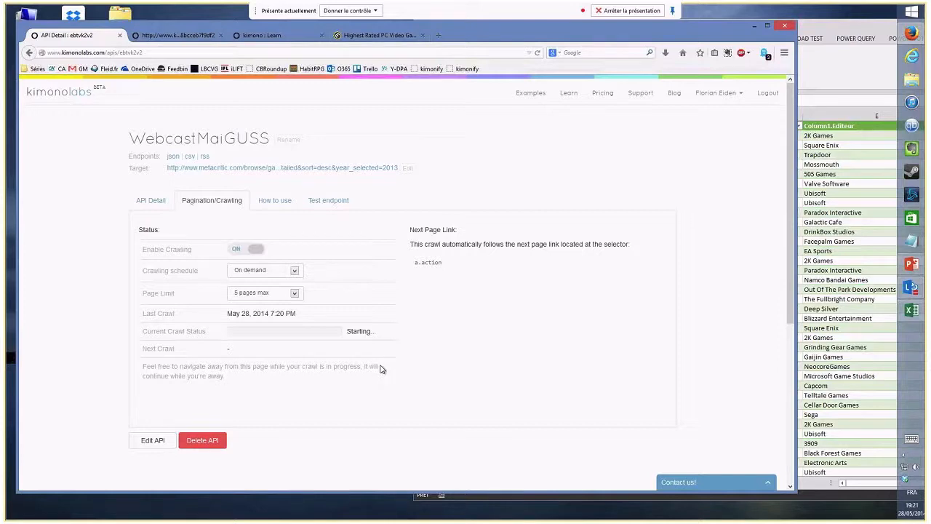
Resend the JSON request during the crawl and check the result count
{"action": "left_click", "coordinate": [178, 37]}
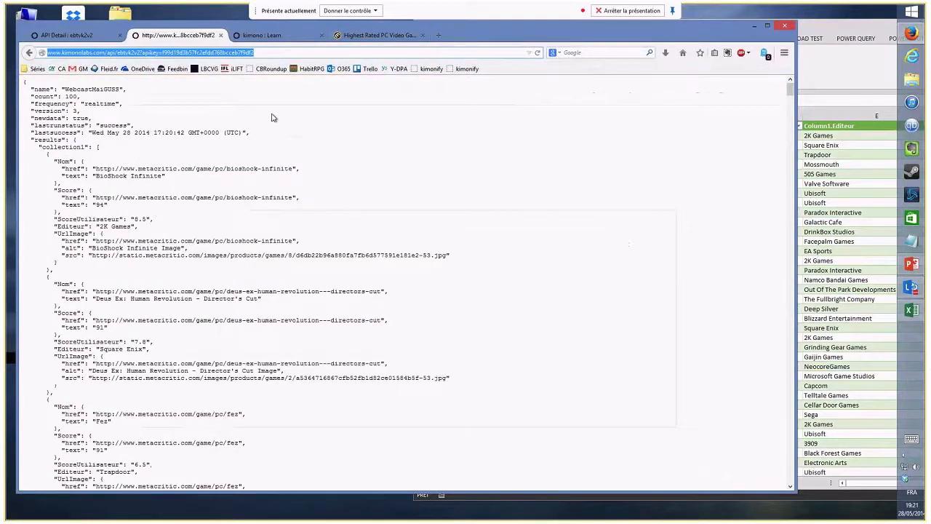
{"action": "key", "text": "Return"}
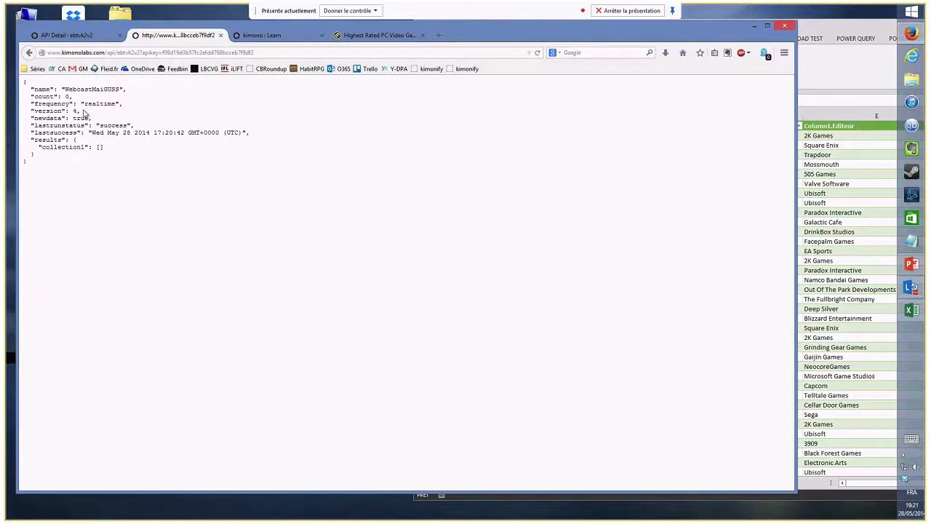
{"action": "left_click_drag", "start_coordinate": [62, 95], "coordinate": [73, 102]}
Check the crawl progress, open the API's CSV endpoint and view the output through to its end
{"action": "key", "text": "ctrl+Page_Up"}
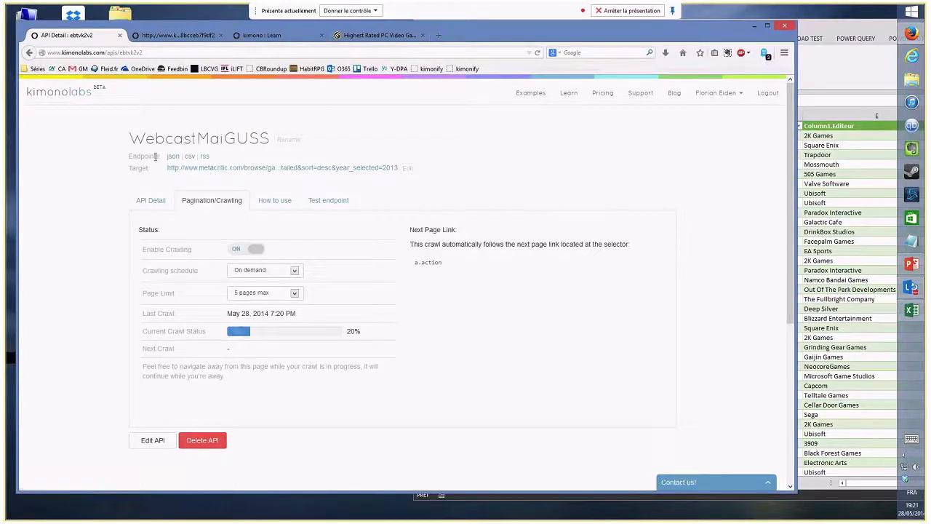
{"action": "left_click", "coordinate": [189, 157]}
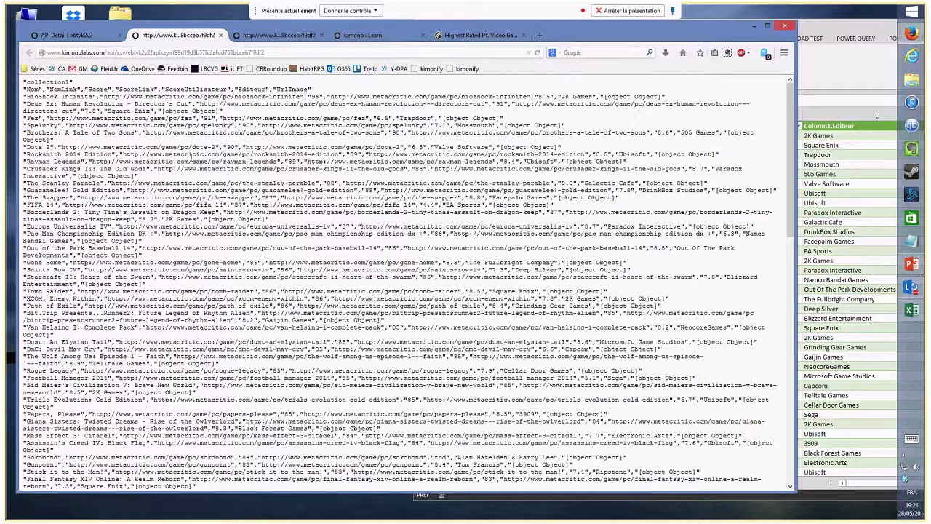
{"action": "key", "text": "End"}
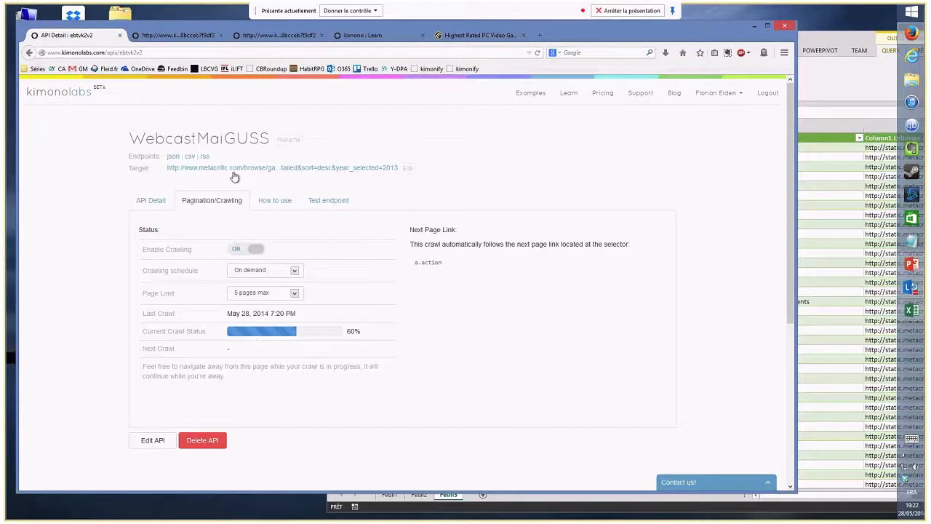
Review the API's URL parameters and their default values, down to year_selected
{"action": "left_click", "coordinate": [281, 206]}
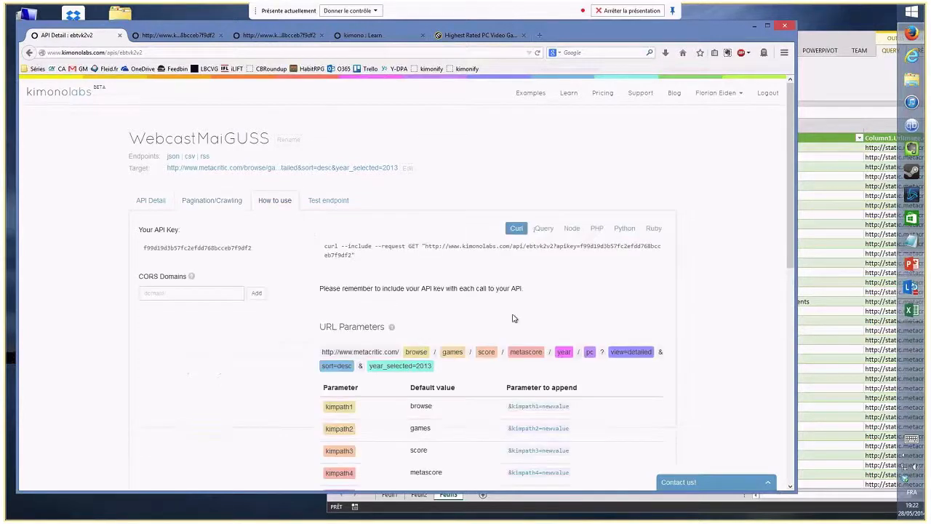
{"action": "scroll", "coordinate": [642, 306], "scroll_direction": "down", "scroll_amount": 5}
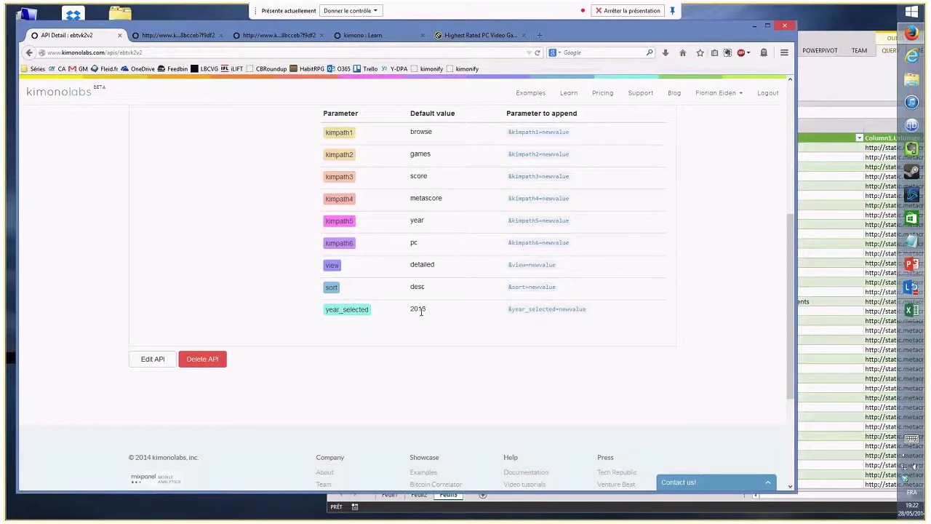
{"action": "scroll", "coordinate": [421, 311], "scroll_direction": "up", "scroll_amount": 5}
Check the last crawl status of the API and the result count in the JSON response
{"action": "left_click", "coordinate": [224, 208]}
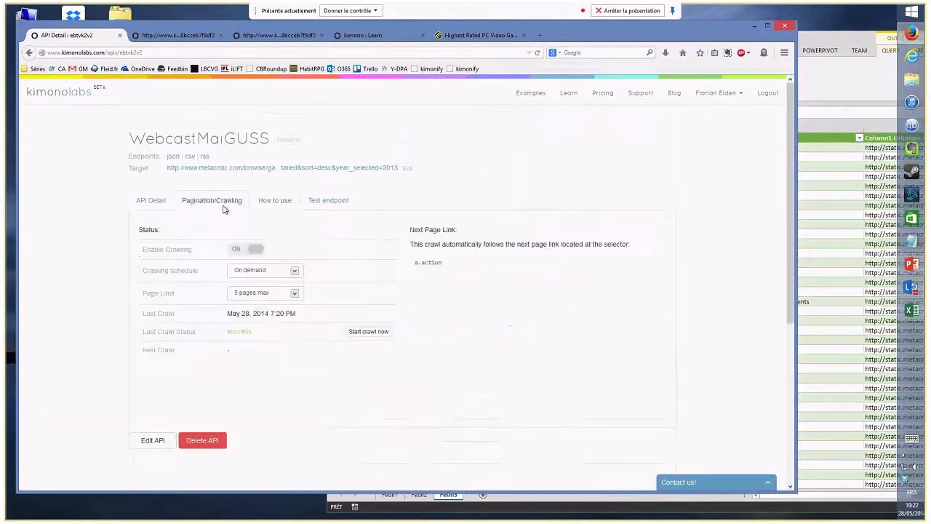
{"action": "double_click", "coordinate": [233, 331]}
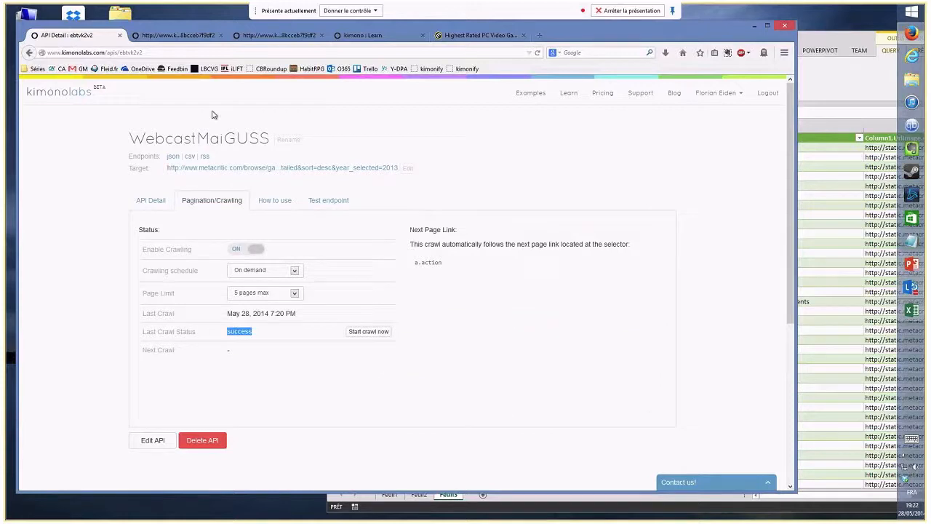
{"action": "left_click", "coordinate": [178, 35]}
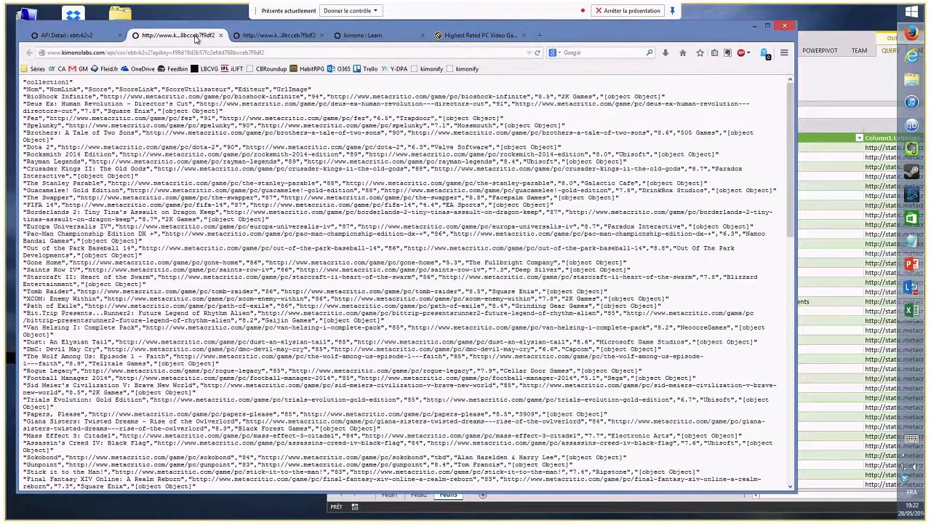
{"action": "left_click", "coordinate": [278, 36]}
Switch to the Excel workbook, maximize it and refresh Query1 with the newly crawled data
{"action": "left_click", "coordinate": [836, 40]}
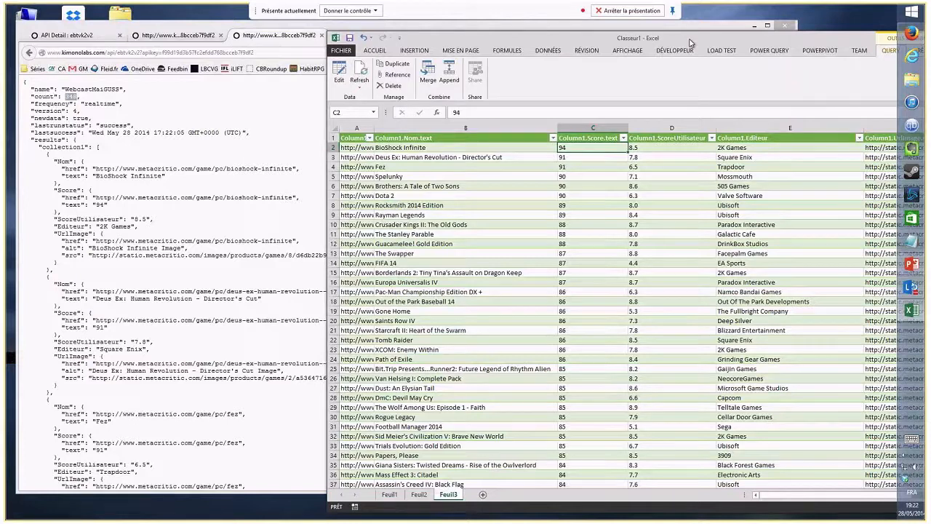
{"action": "double_click", "coordinate": [690, 43]}
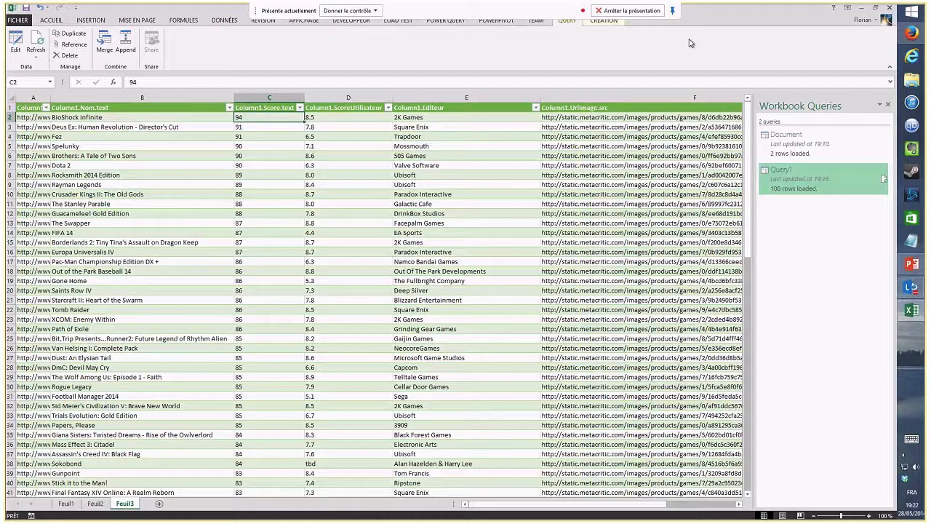
{"action": "mouse_move", "coordinate": [798, 187]}
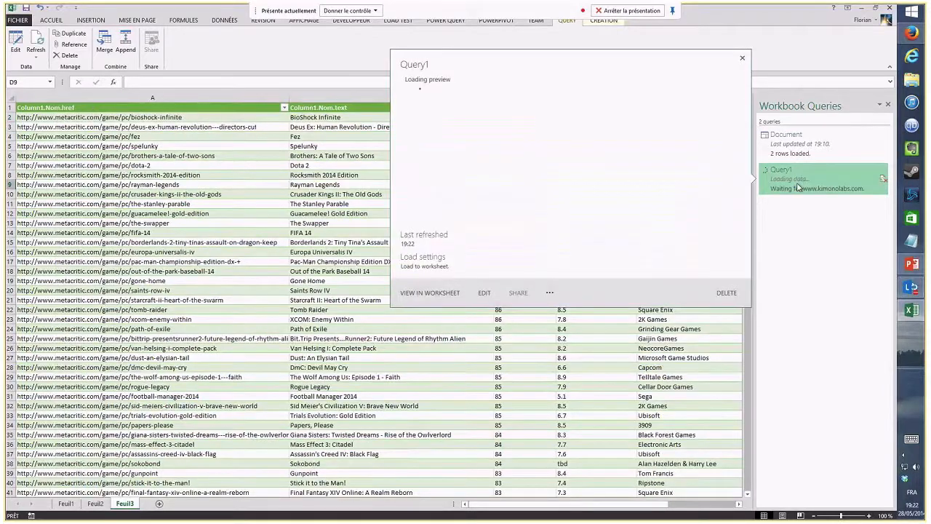
Review the refreshed game table down to its last row, including the score column, and return to the start of the table
{"action": "left_click", "coordinate": [182, 224]}
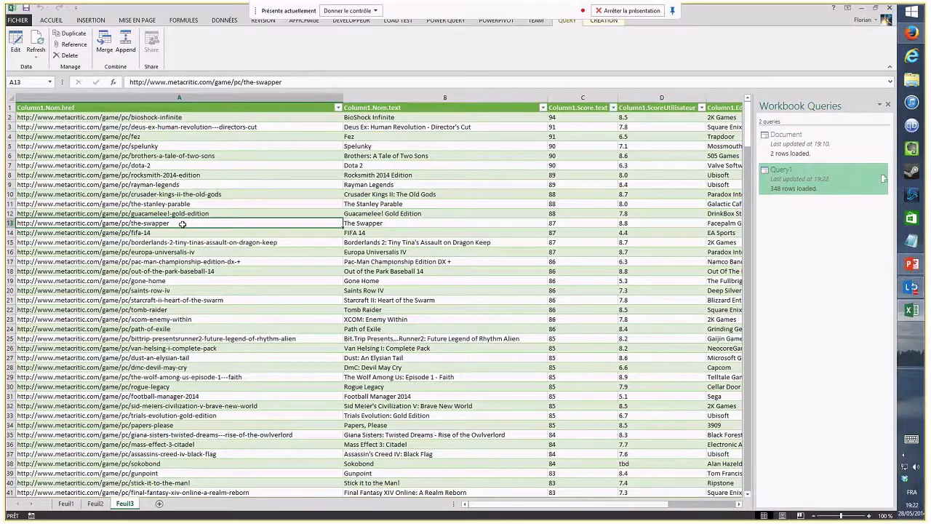
{"action": "key", "text": "ctrl+Down"}
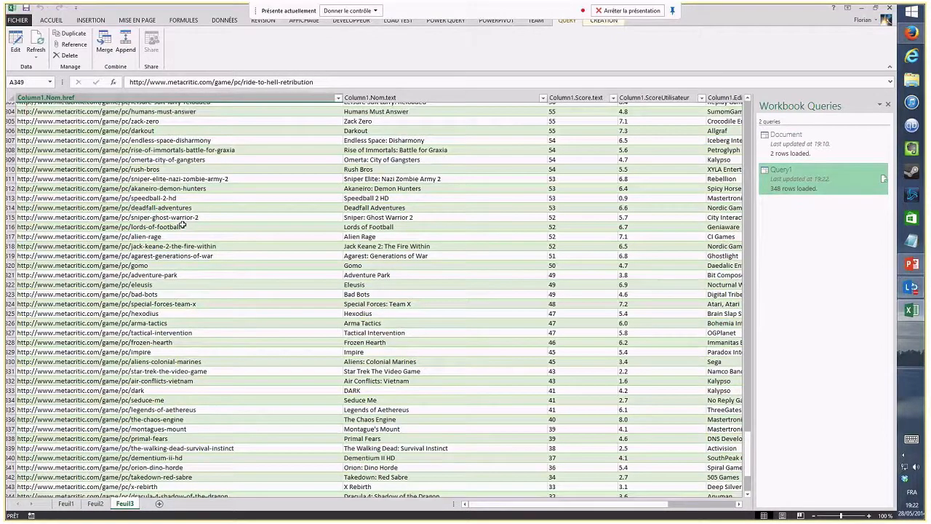
{"action": "scroll", "coordinate": [49, 410], "scroll_direction": "down", "scroll_amount": 5}
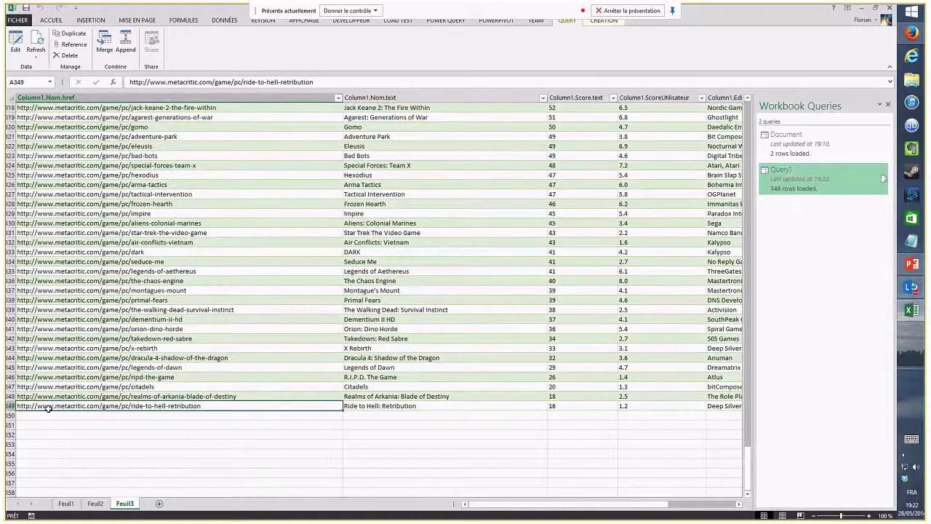
{"action": "key", "text": "Right"}
{"action": "key", "text": "Right"}
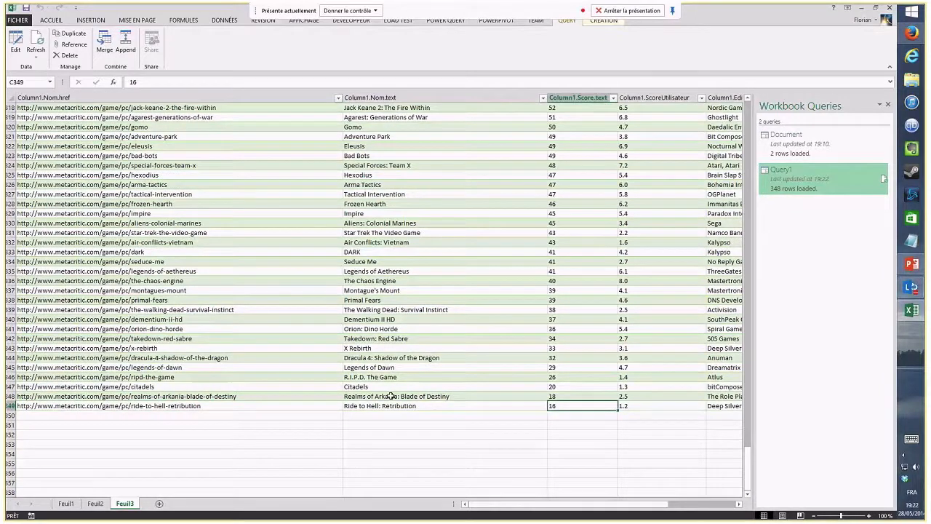
{"action": "scroll", "coordinate": [391, 396], "scroll_direction": "up", "scroll_amount": 1}
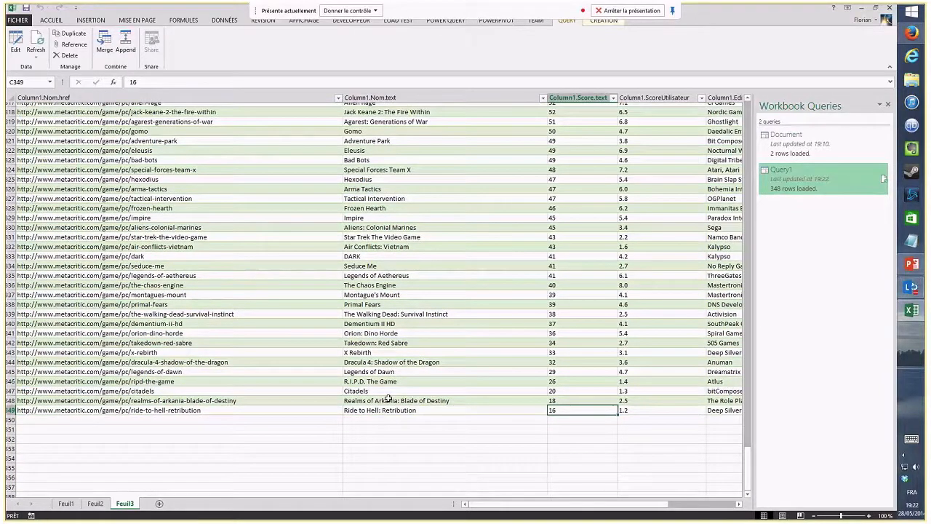
{"action": "scroll", "coordinate": [389, 398], "scroll_direction": "up", "scroll_amount": 10}
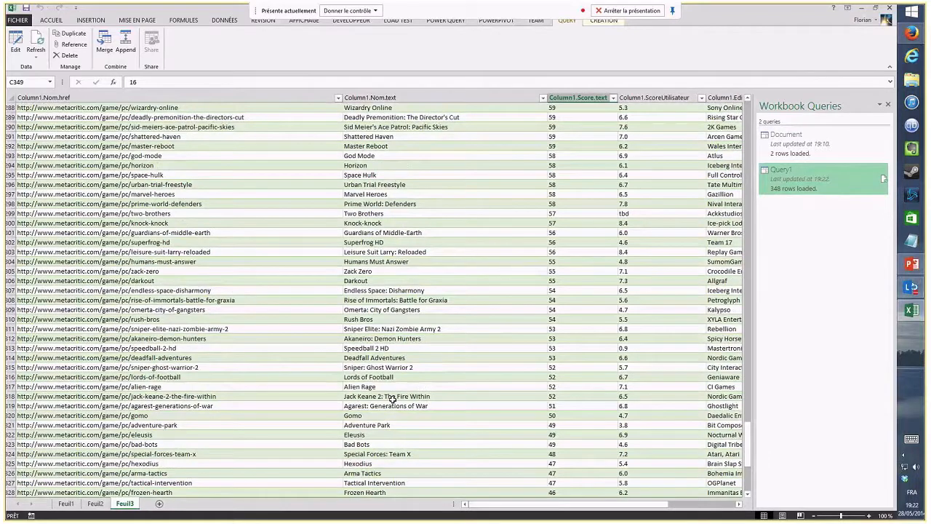
{"action": "left_click_drag", "start_coordinate": [748, 428], "coordinate": [748, 116]}
Bring up the Webcast GUSS meeting window in Lync to check for participant messages, and hide it again
{"action": "left_click", "coordinate": [910, 287]}
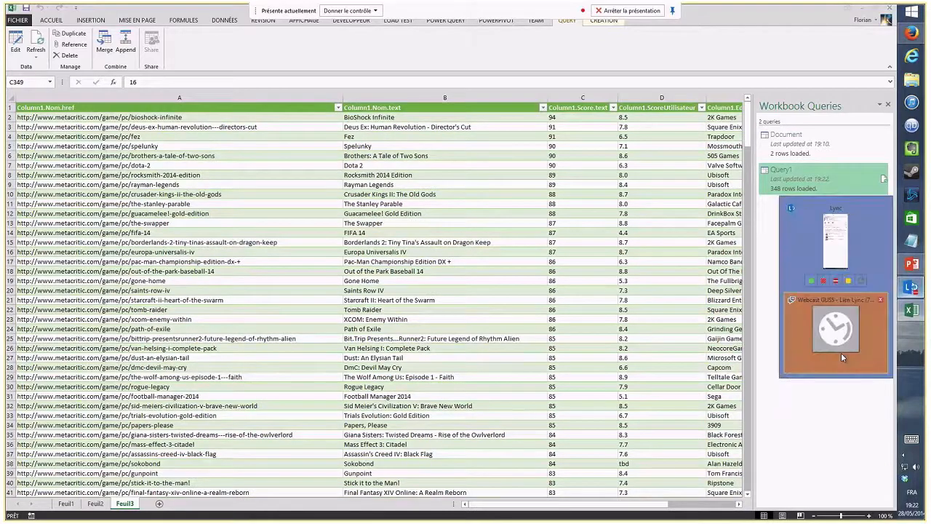
{"action": "mouse_move", "coordinate": [839, 353]}
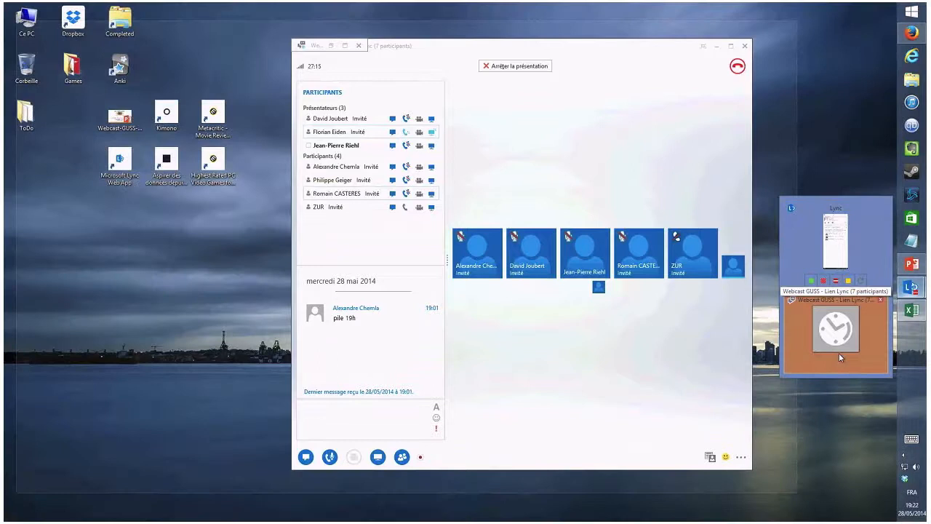
{"action": "left_click", "coordinate": [839, 352]}
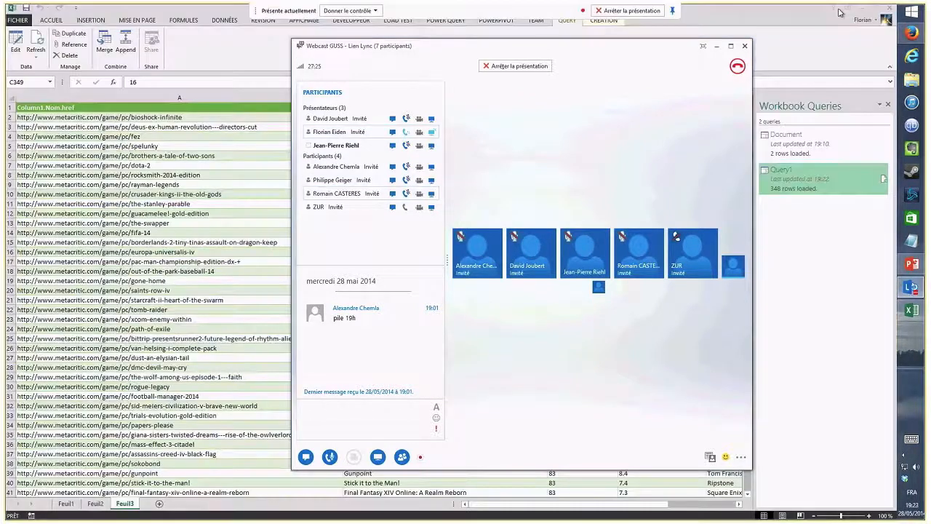
{"action": "left_click", "coordinate": [911, 287]}
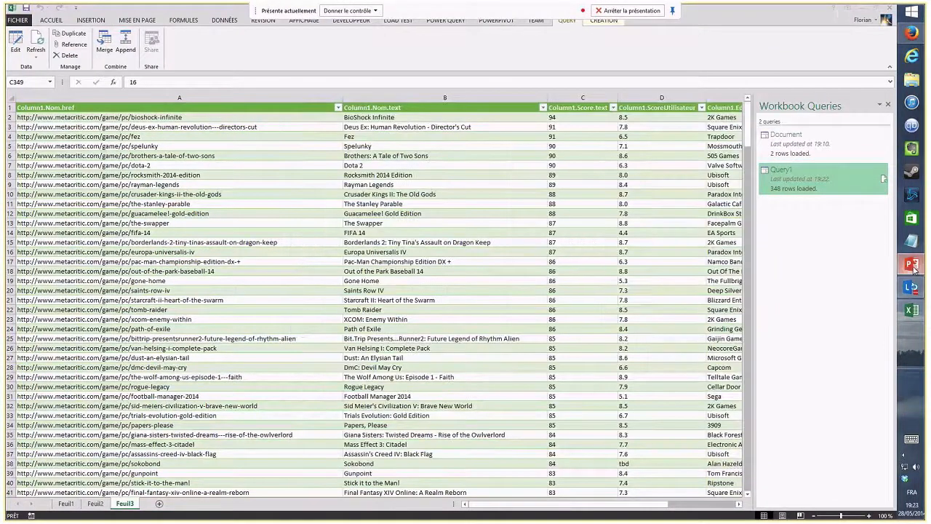
Switch to the PowerPoint presentation, show the "Les outils" slide and point out the Power BI link
{"action": "left_click", "coordinate": [913, 266]}
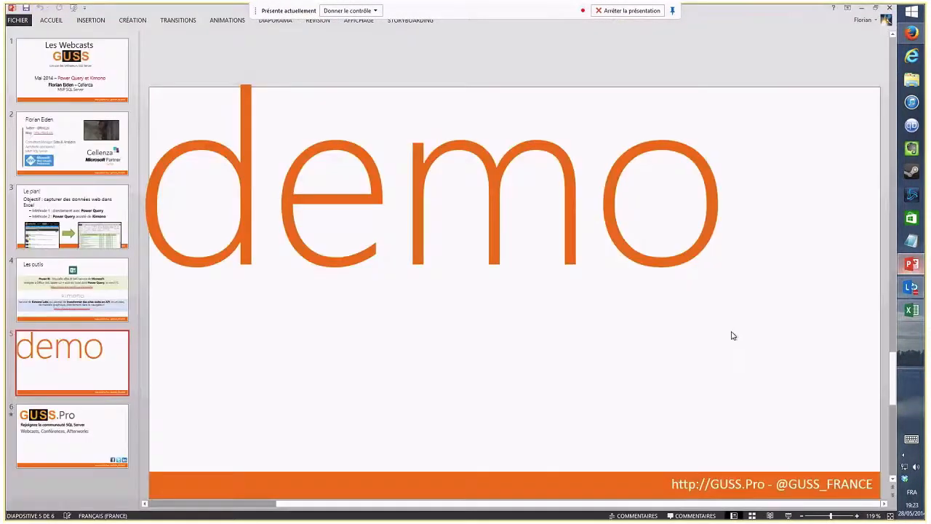
{"action": "left_click", "coordinate": [93, 289]}
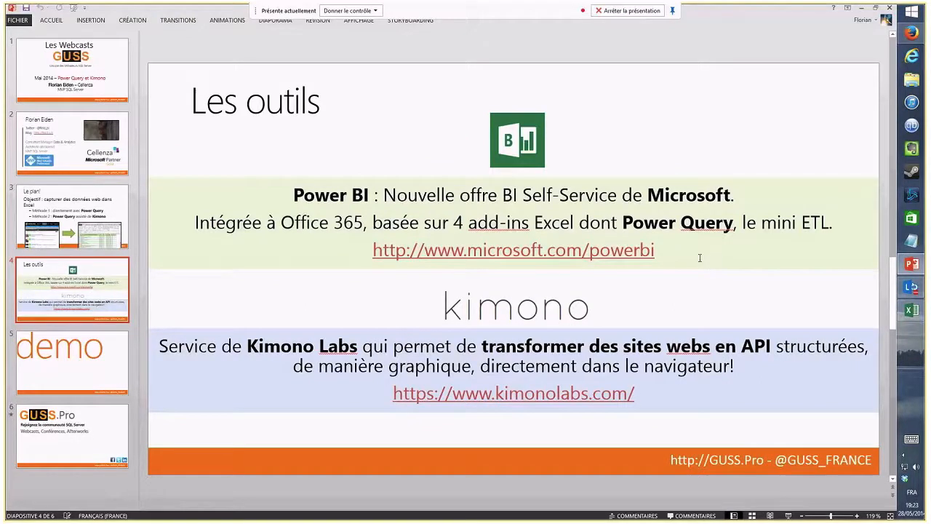
{"action": "left_click_drag", "start_coordinate": [659, 251], "coordinate": [409, 258]}
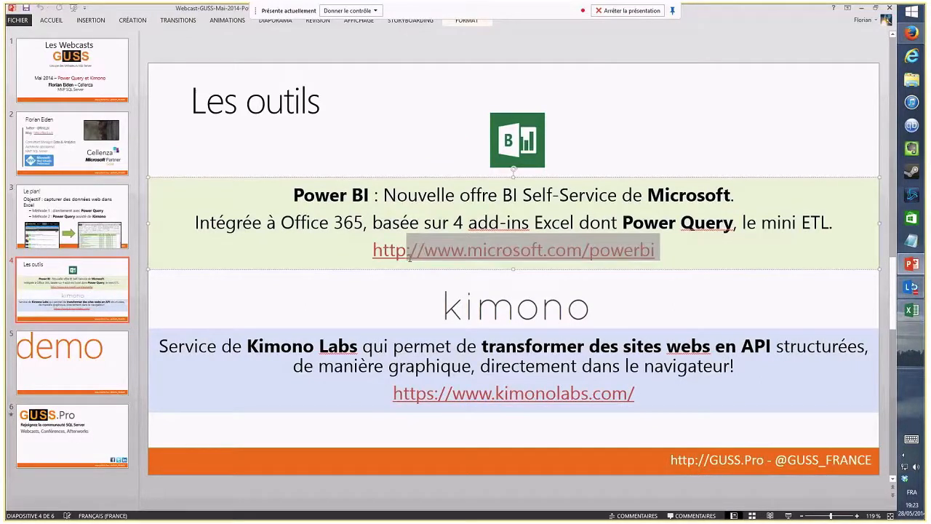
{"action": "left_click", "coordinate": [691, 251]}
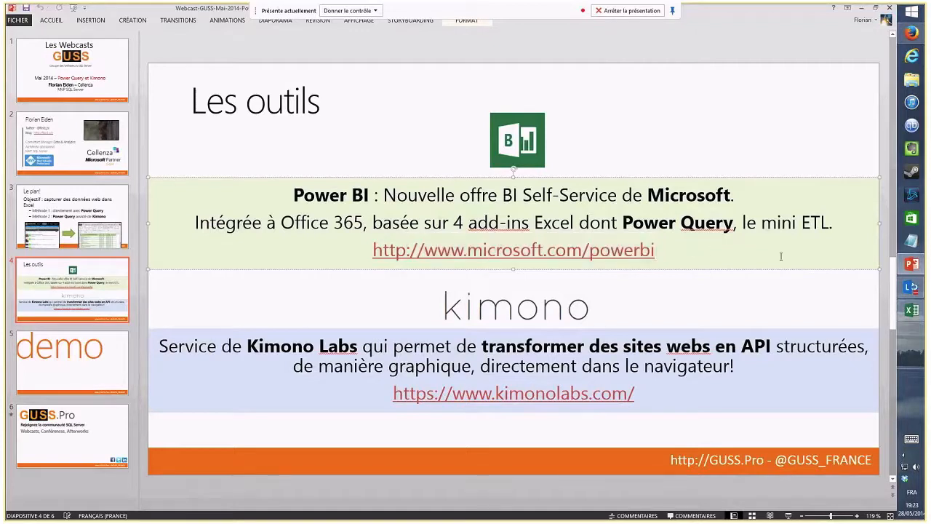
{"action": "left_click", "coordinate": [762, 305]}
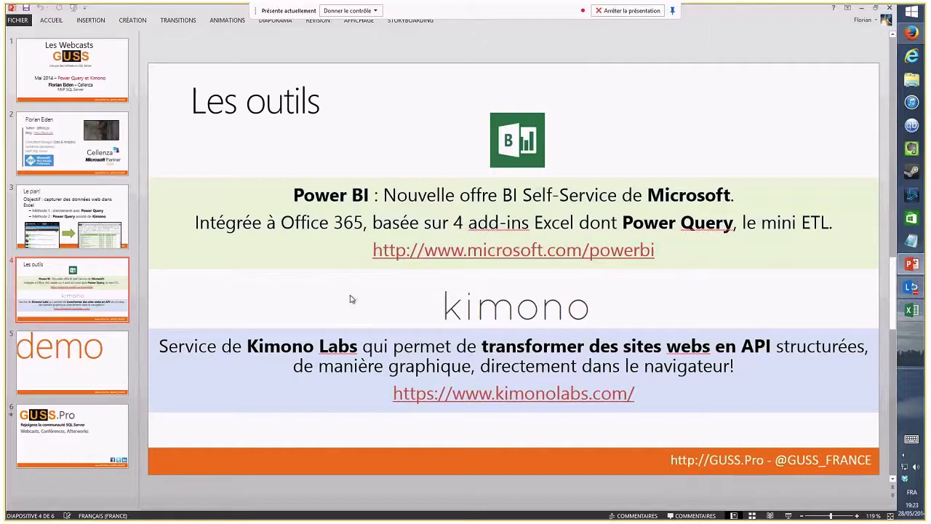
Switch to Firefox, open kimono's Pricing page and review the Pages Fetched and Private APIs entries for the free plan
{"action": "left_click", "coordinate": [912, 33]}
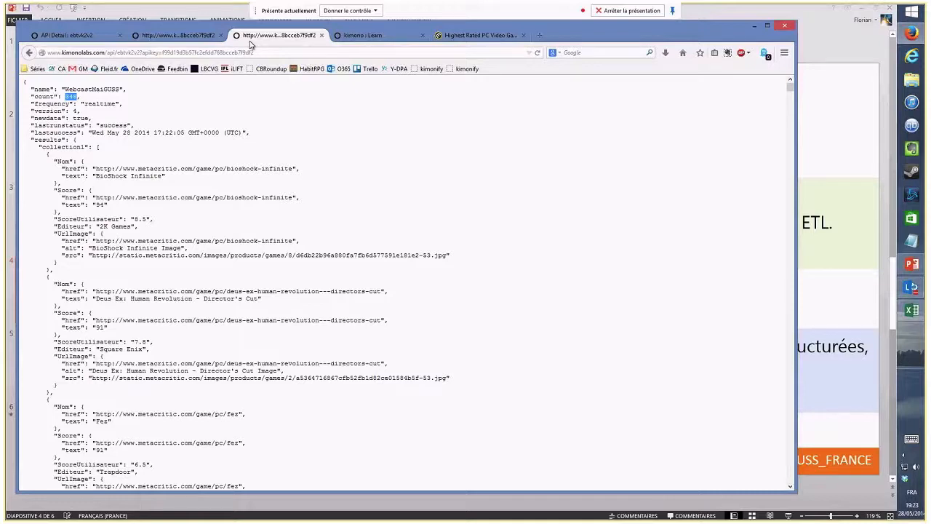
{"action": "left_click", "coordinate": [182, 35]}
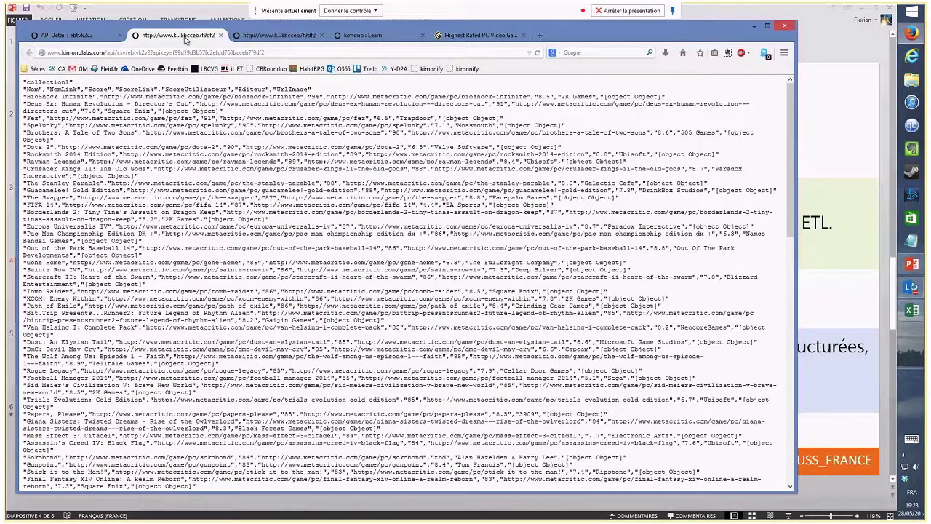
{"action": "key", "text": "ctrl+Page_Up"}
{"action": "scroll", "coordinate": [312, 428], "scroll_direction": "down", "scroll_amount": 1}
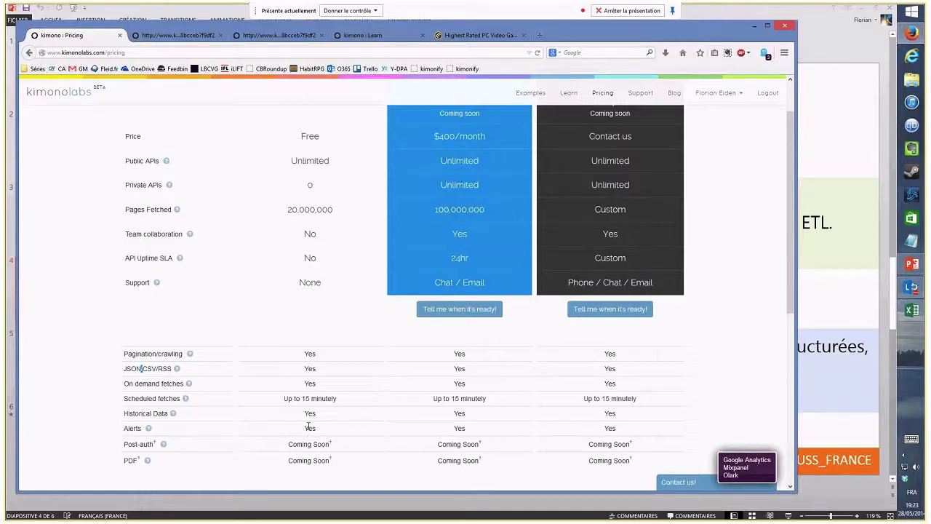
{"action": "double_click", "coordinate": [325, 209]}
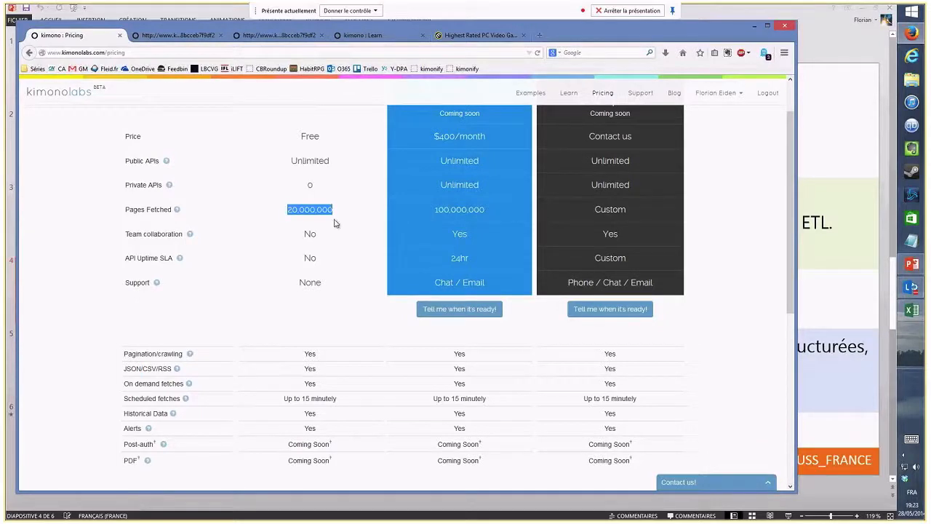
{"action": "left_click", "coordinate": [181, 191]}
{"action": "double_click", "coordinate": [137, 185]}
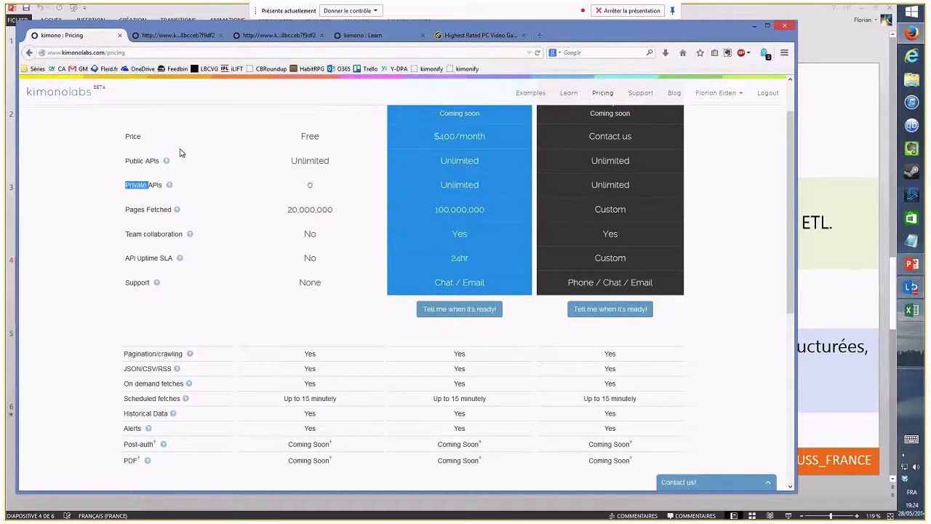
Look at the API's CSV output again and return to the Pricing page to check the free plan's private API allowance
{"action": "left_click", "coordinate": [148, 42]}
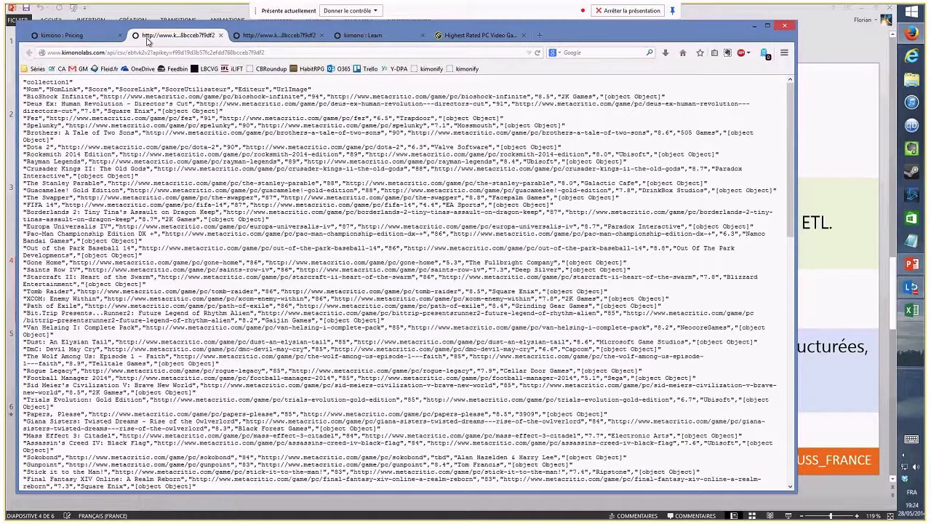
{"action": "left_click", "coordinate": [82, 37]}
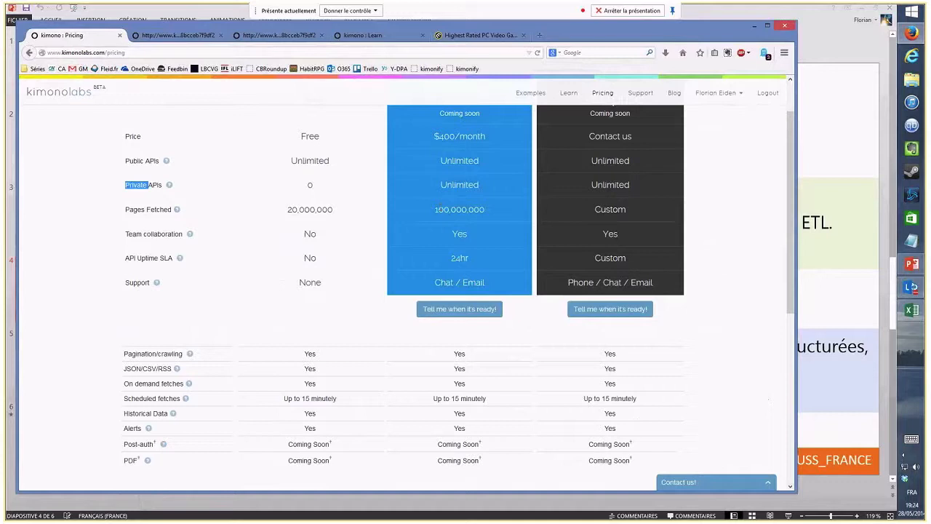
{"action": "left_click", "coordinate": [313, 184]}
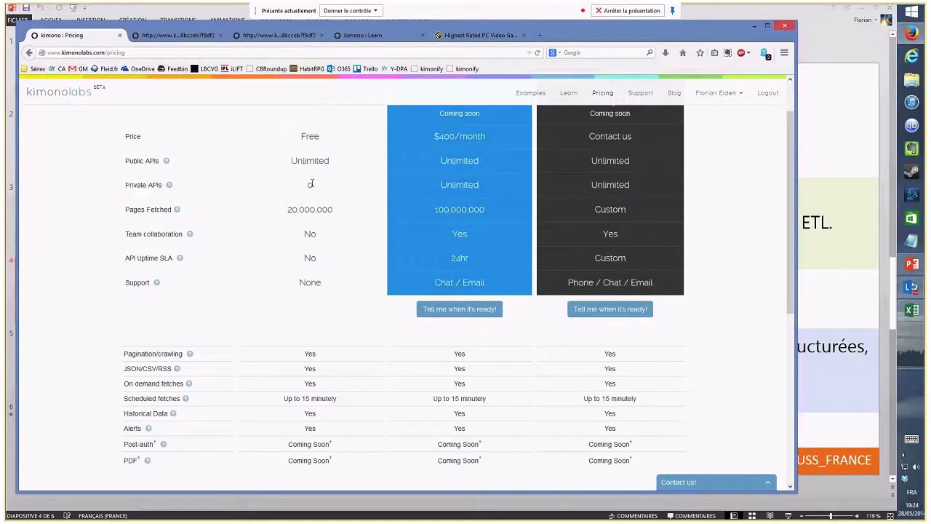
Minimize the browser and bring up the Webcast GUSS meeting window in Lync
{"action": "left_click", "coordinate": [757, 26]}
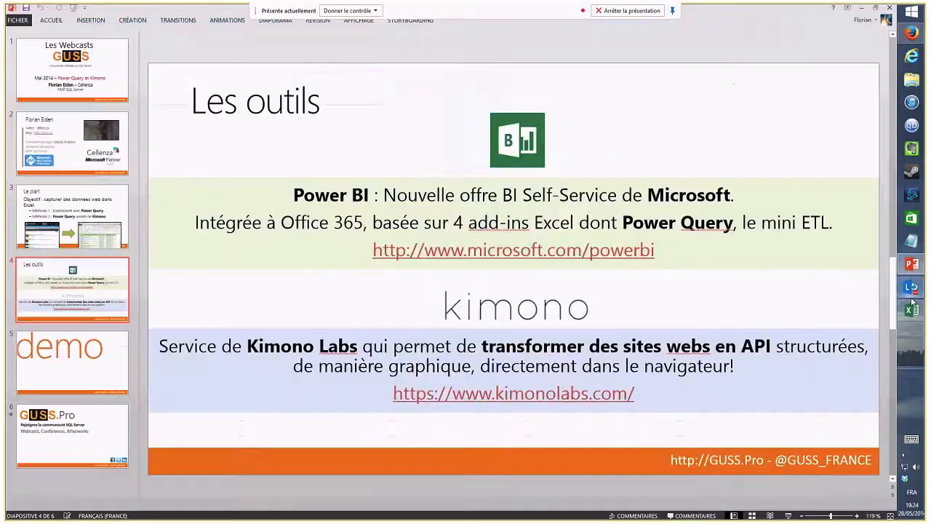
{"action": "mouse_move", "coordinate": [911, 297]}
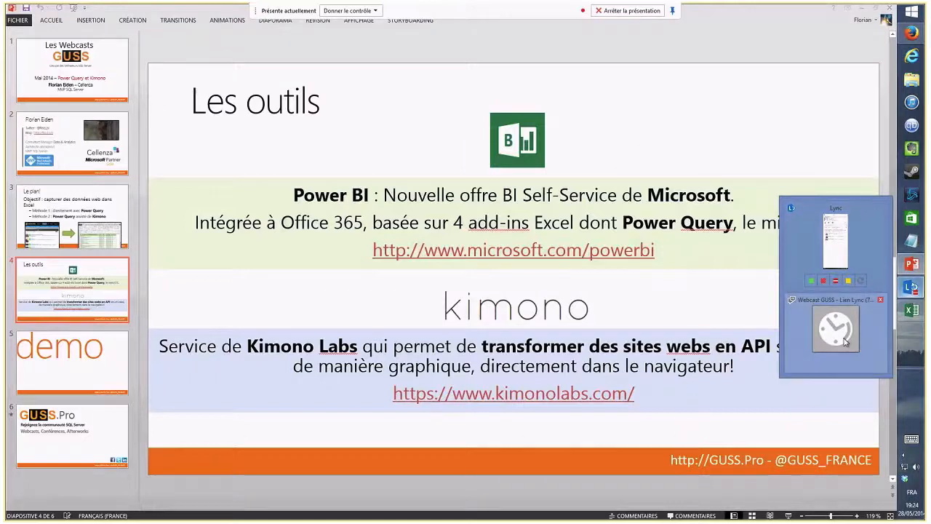